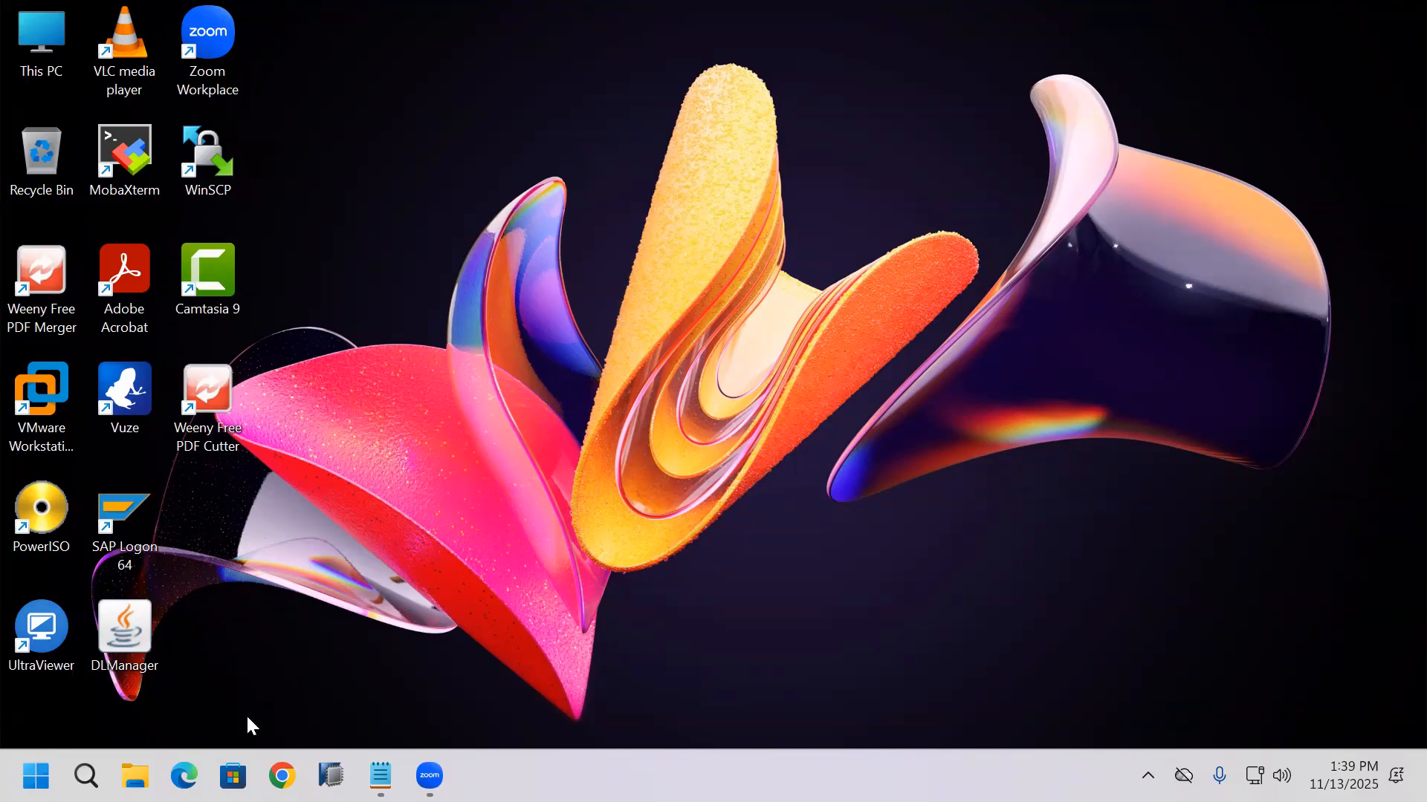
click(184, 776)
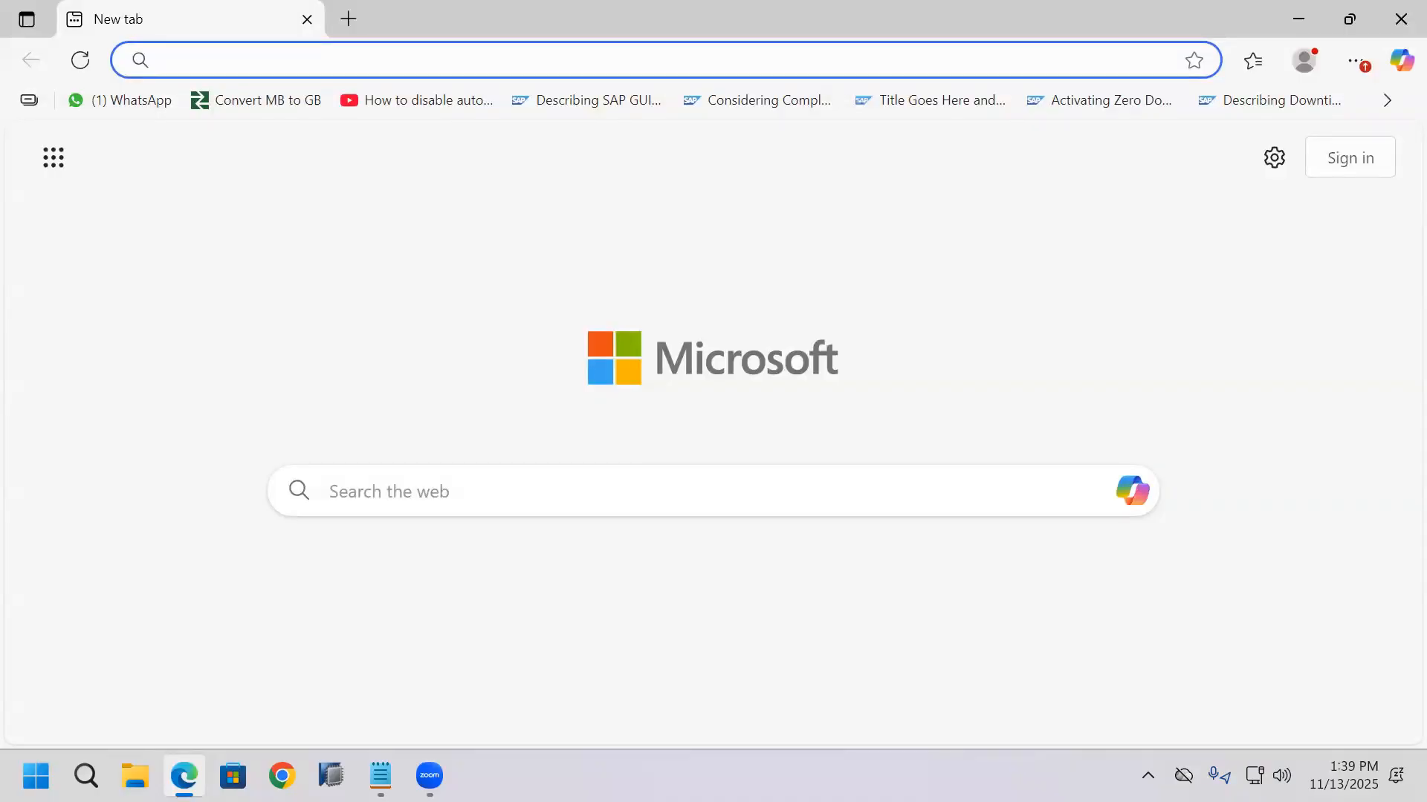
click(381, 776)
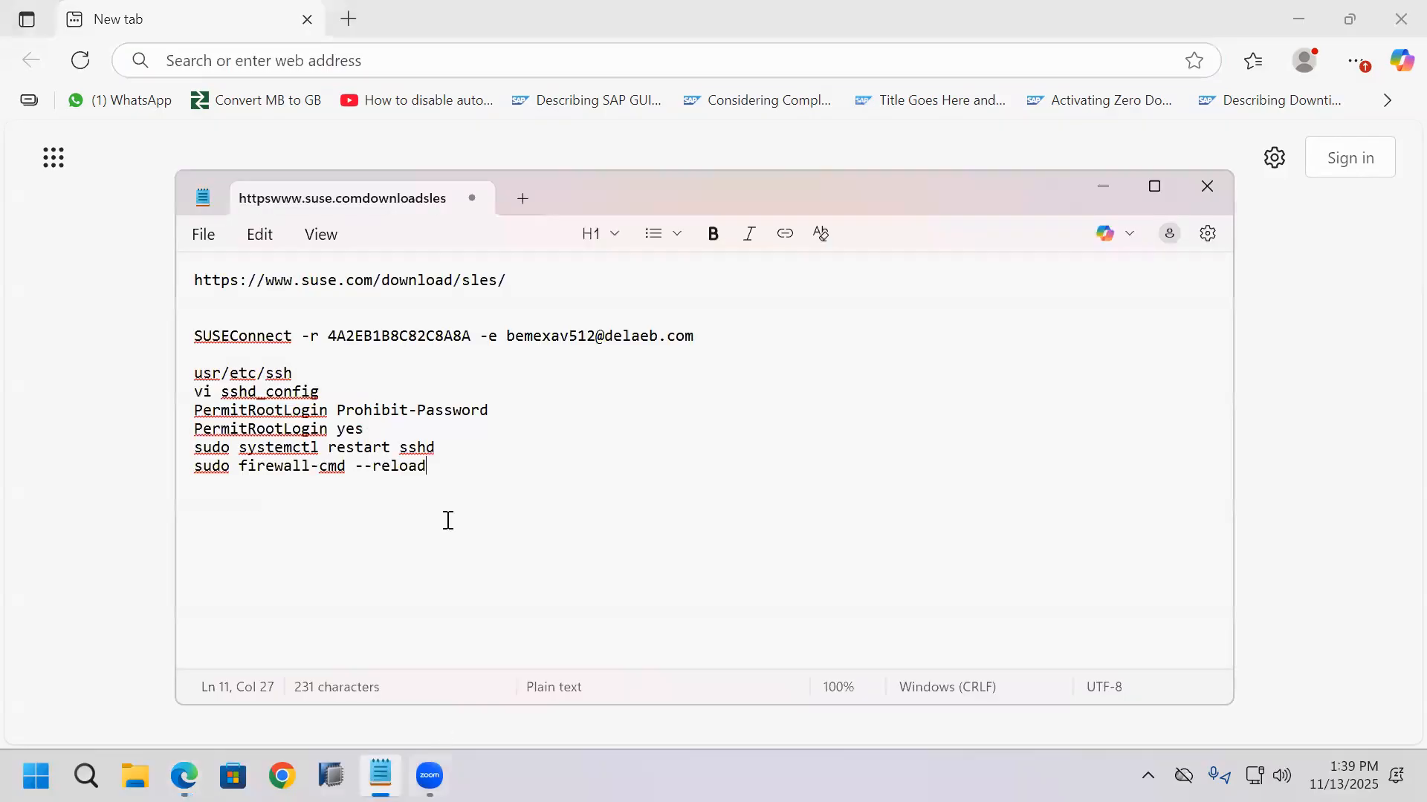
click(196, 281)
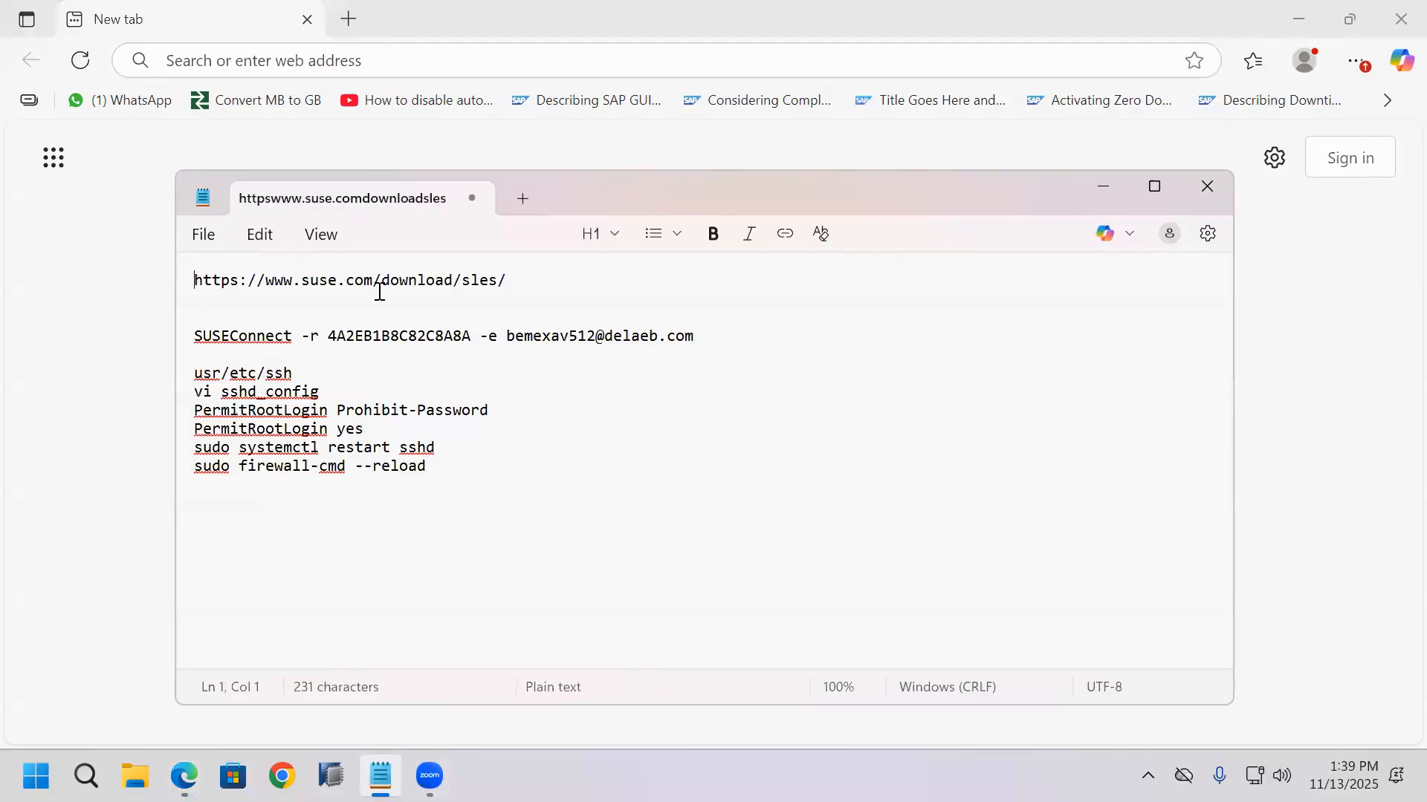
shift+click(505, 280)
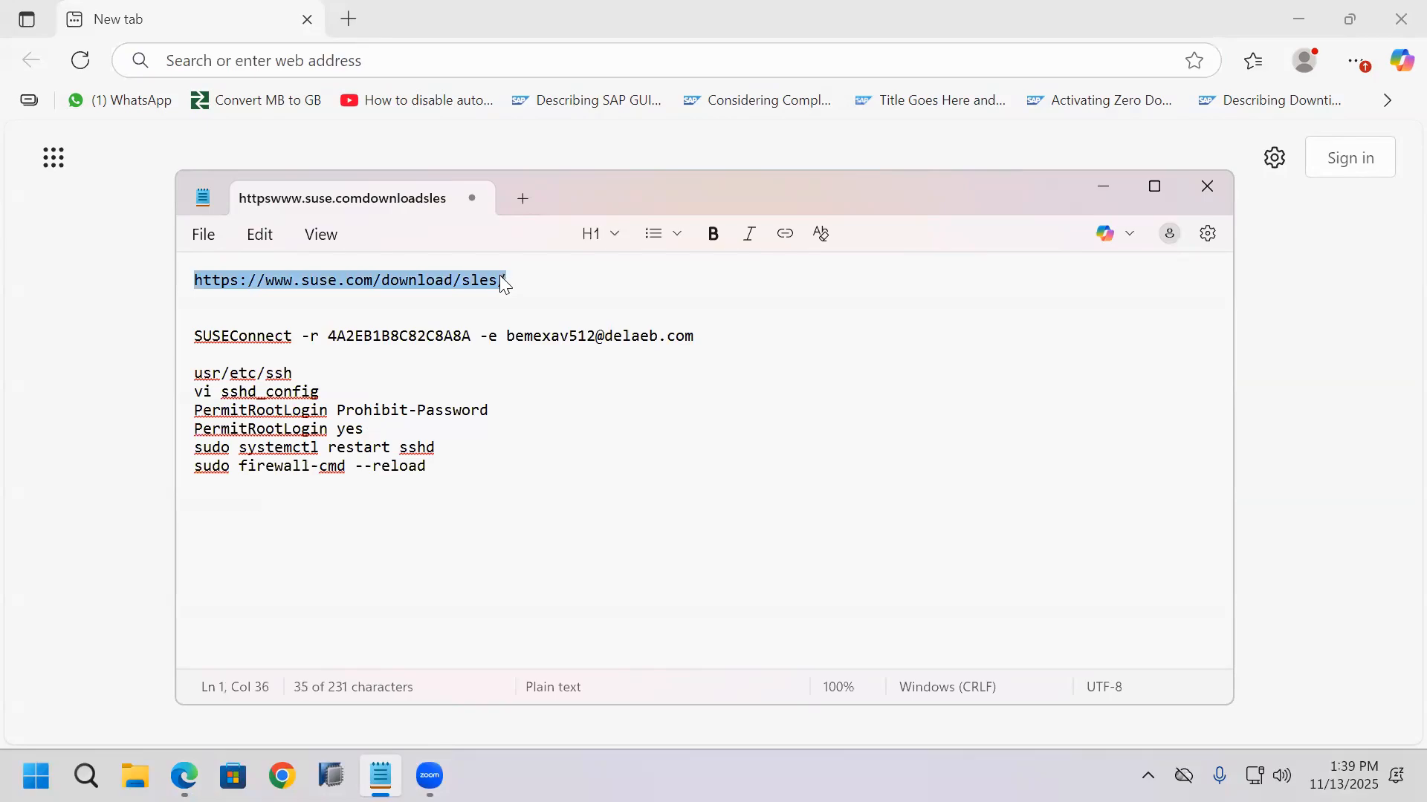
right_click(500, 276)
click(589, 124)
click(726, 71)
key(ctrl+v)
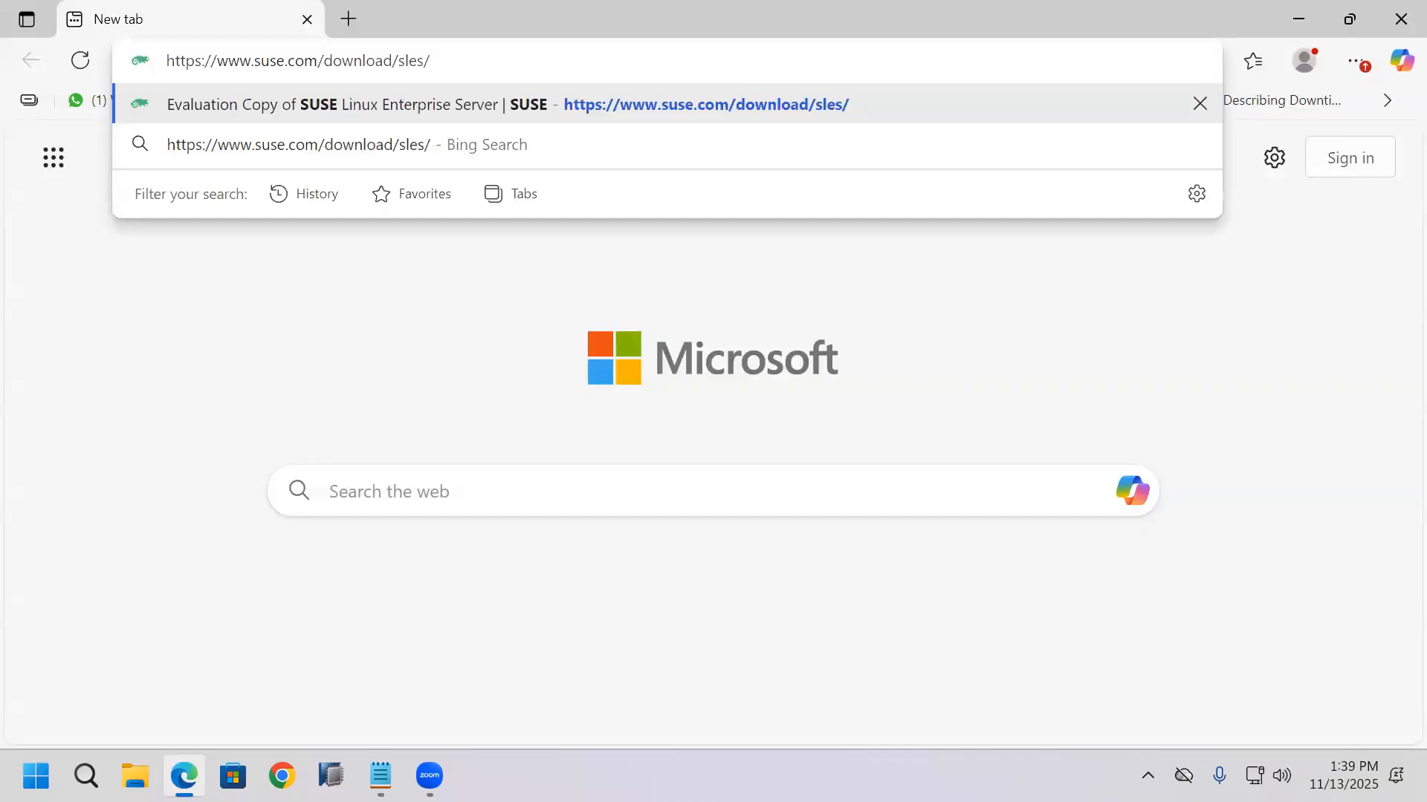
key(Return)
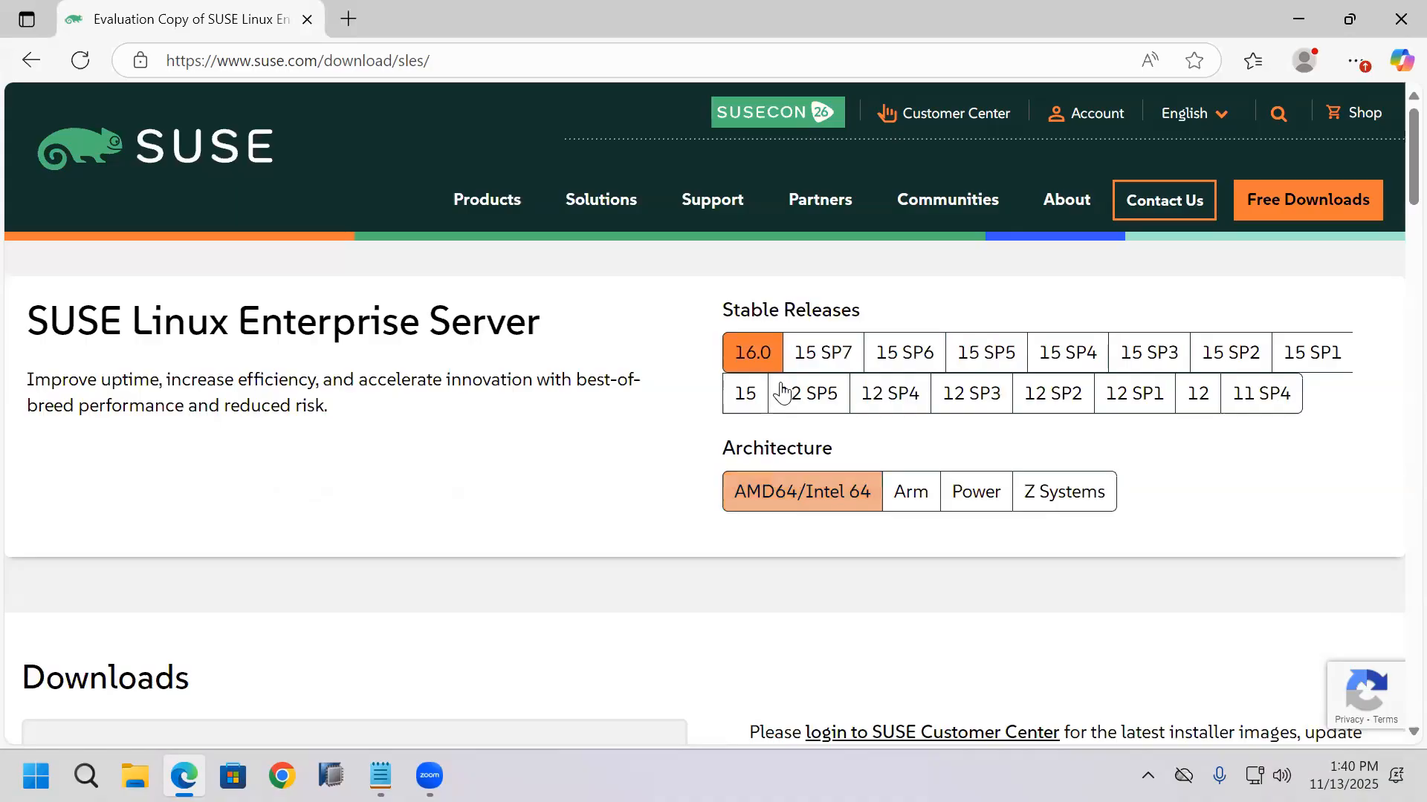
Step: Review the SUSE Linux Enterprise Server 16.0 downloads and system requirements on the page, then close the browser
mouse_move(1377, 355)
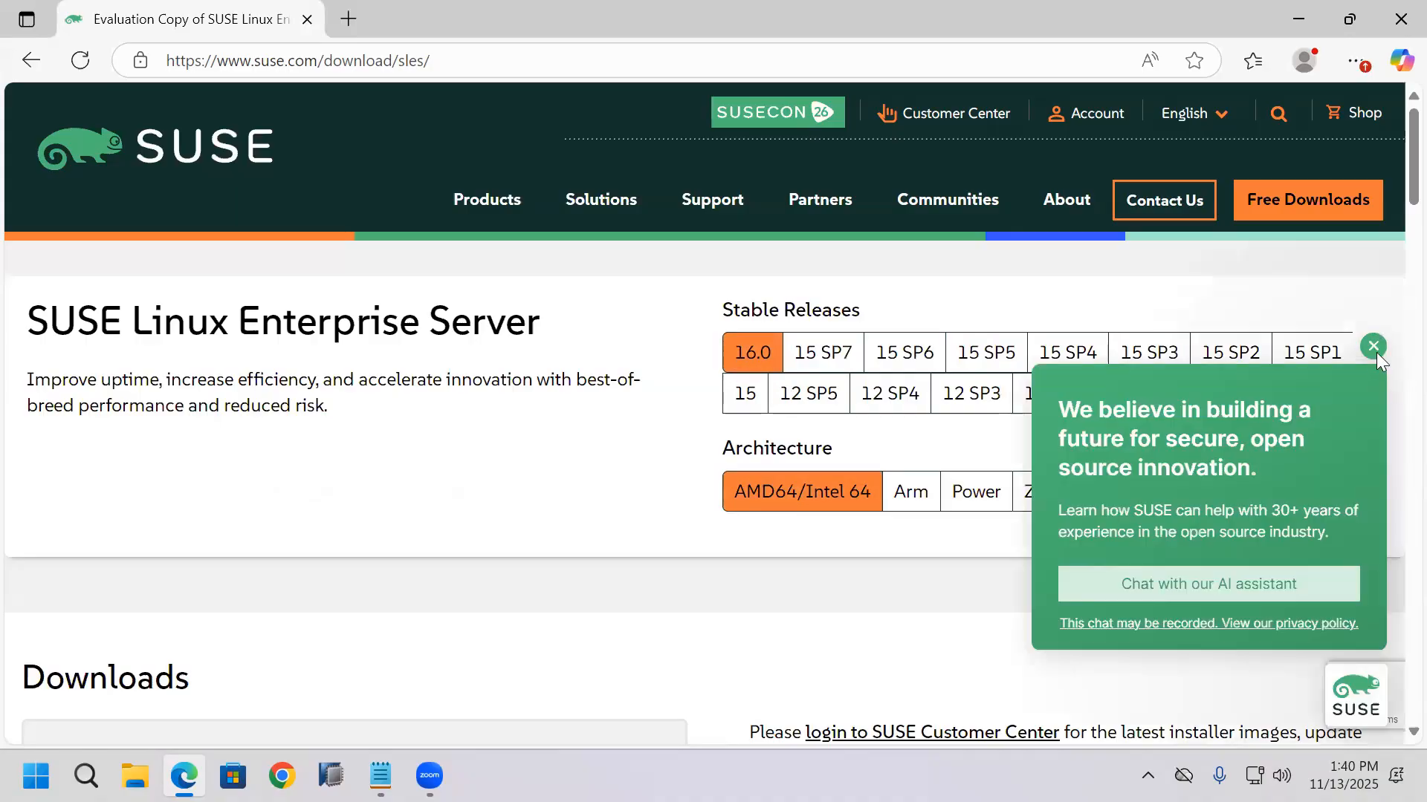
scroll(1391, 256, down, 5)
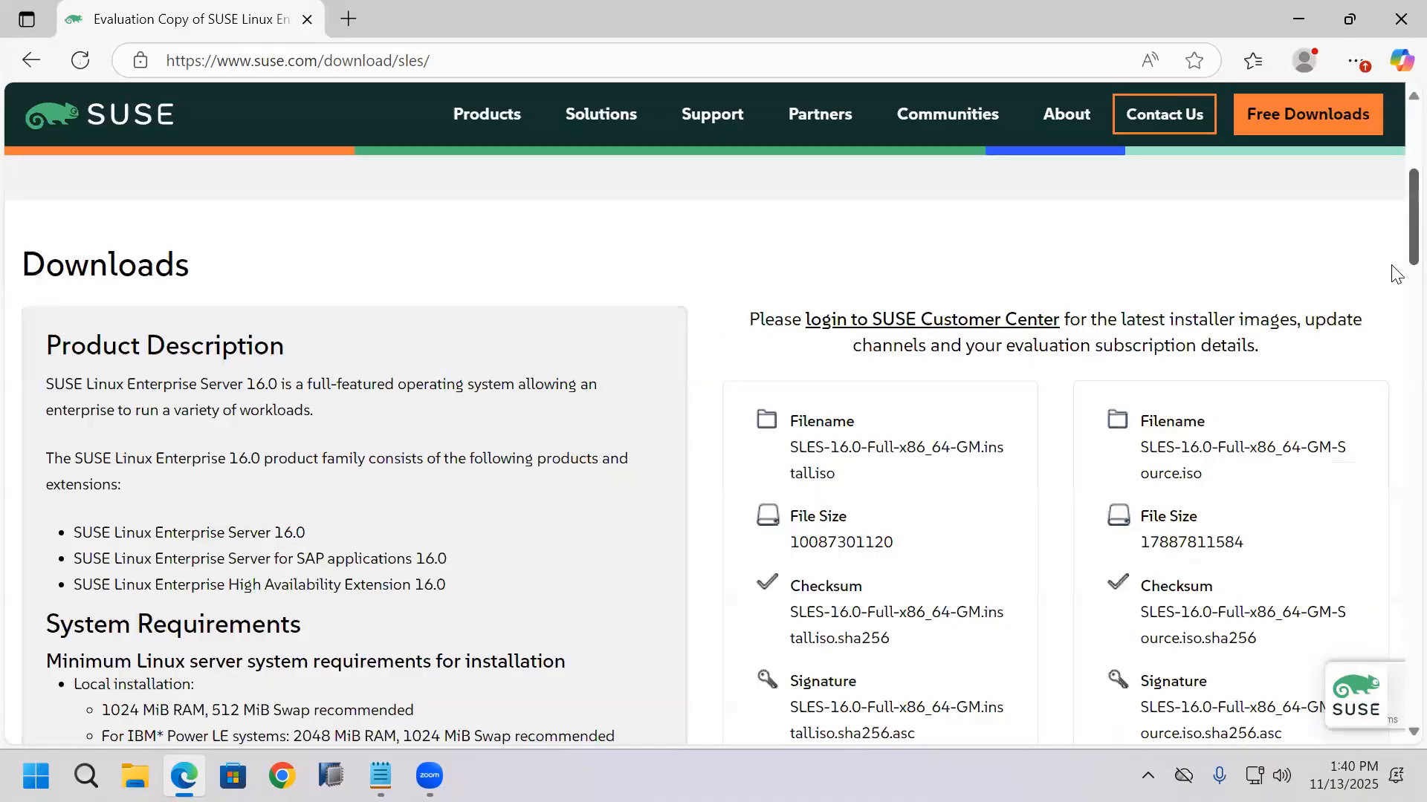
scroll(1391, 276, down, 3)
scroll(1393, 282, up, 2)
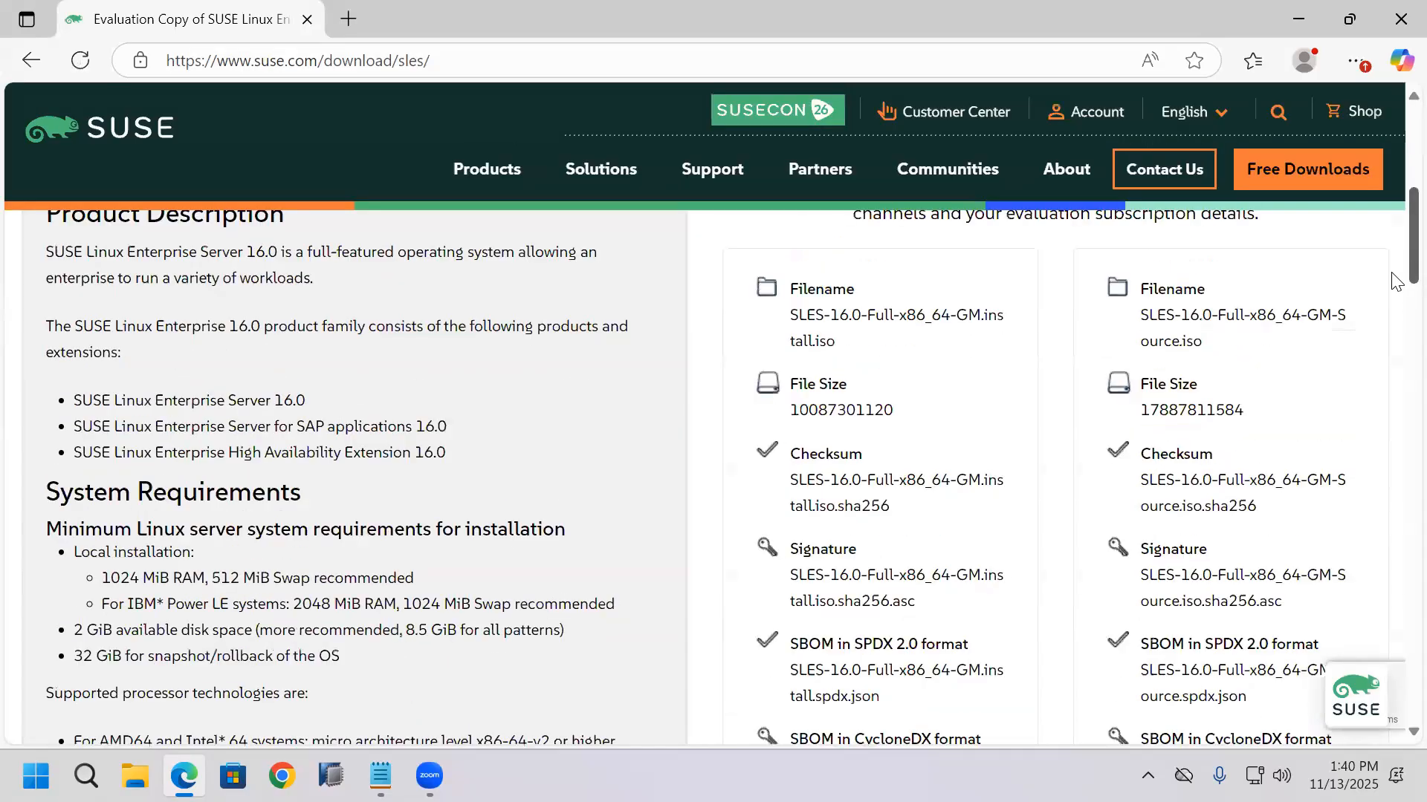
scroll(1391, 371, down, 2)
scroll(1395, 535, down, 15)
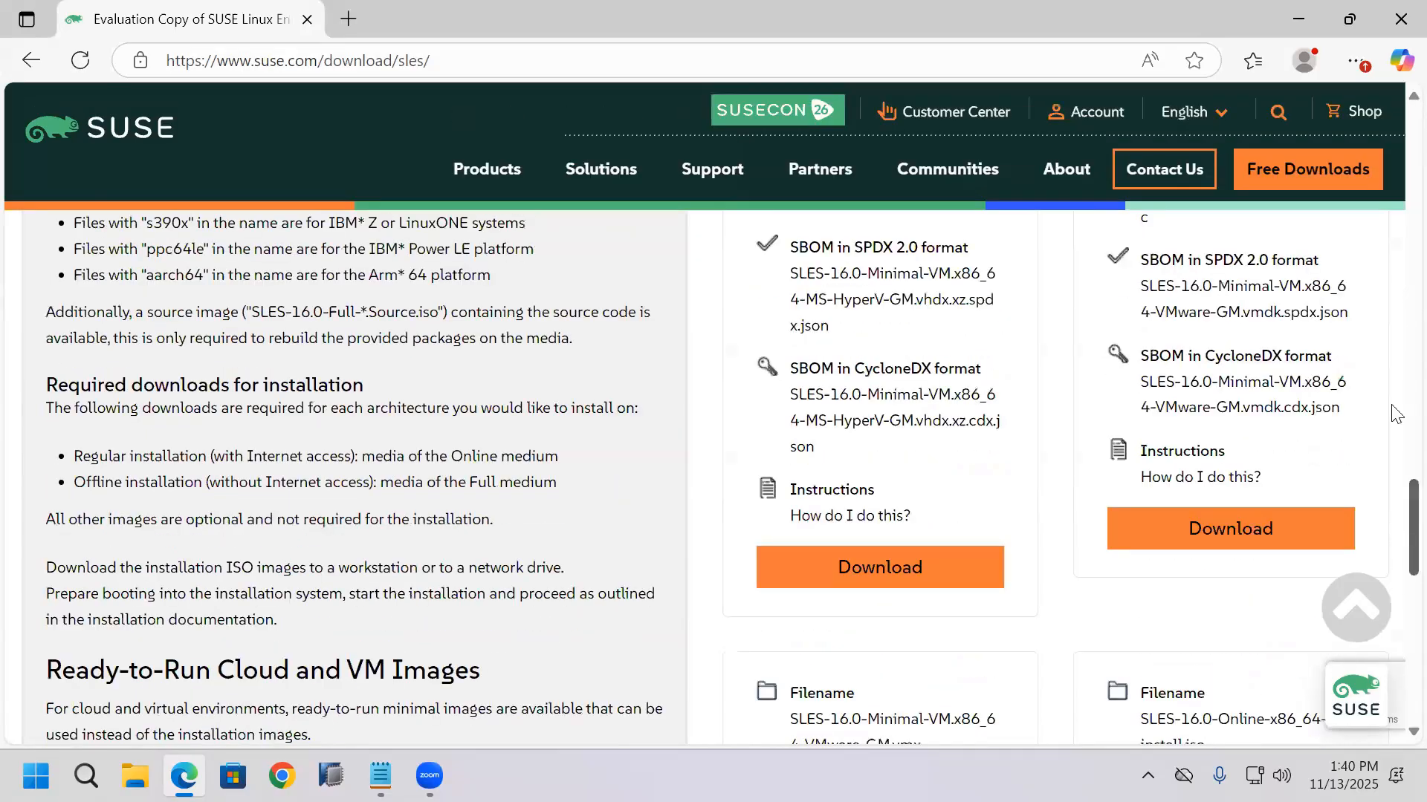
scroll(1396, 275, up, 6)
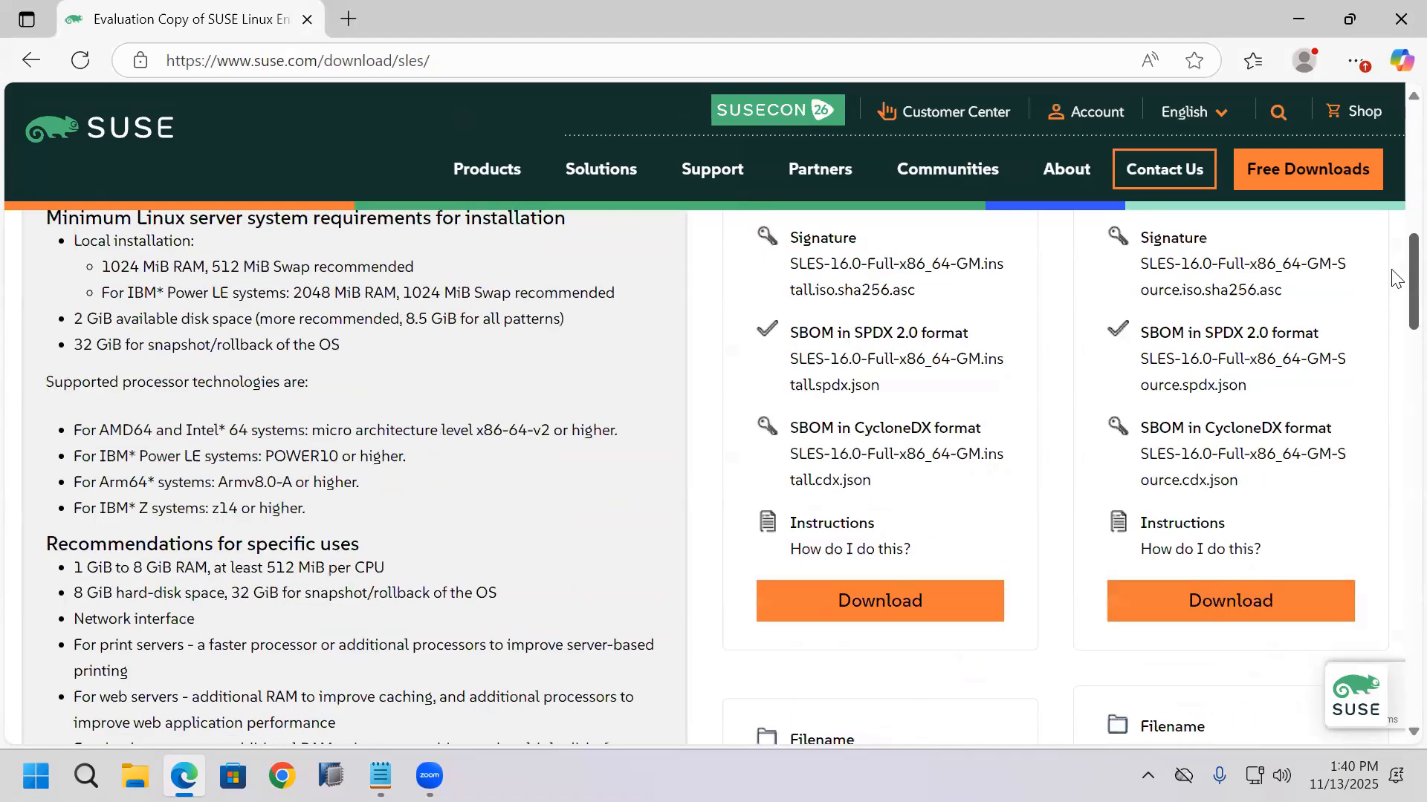
scroll(975, 385, up, 4)
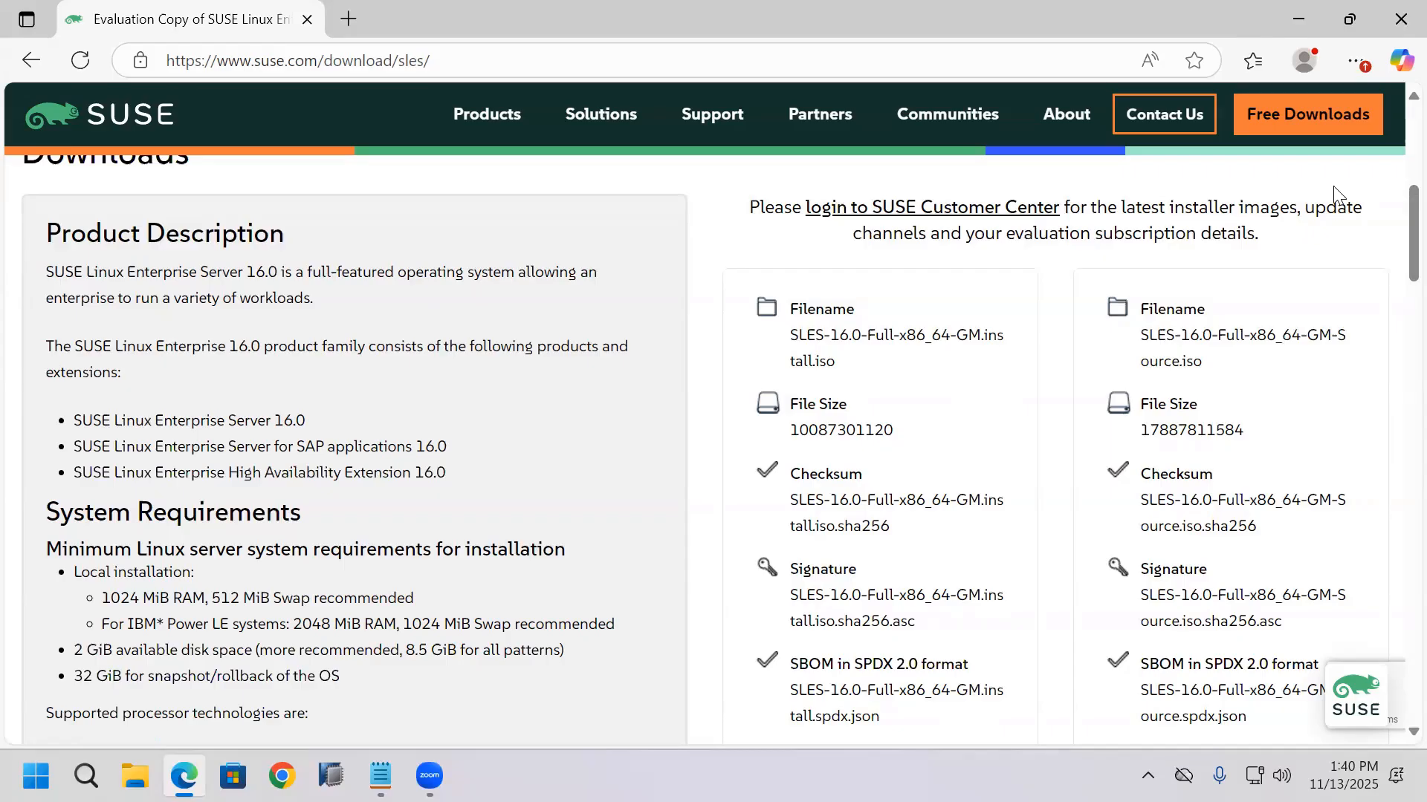
click(1401, 19)
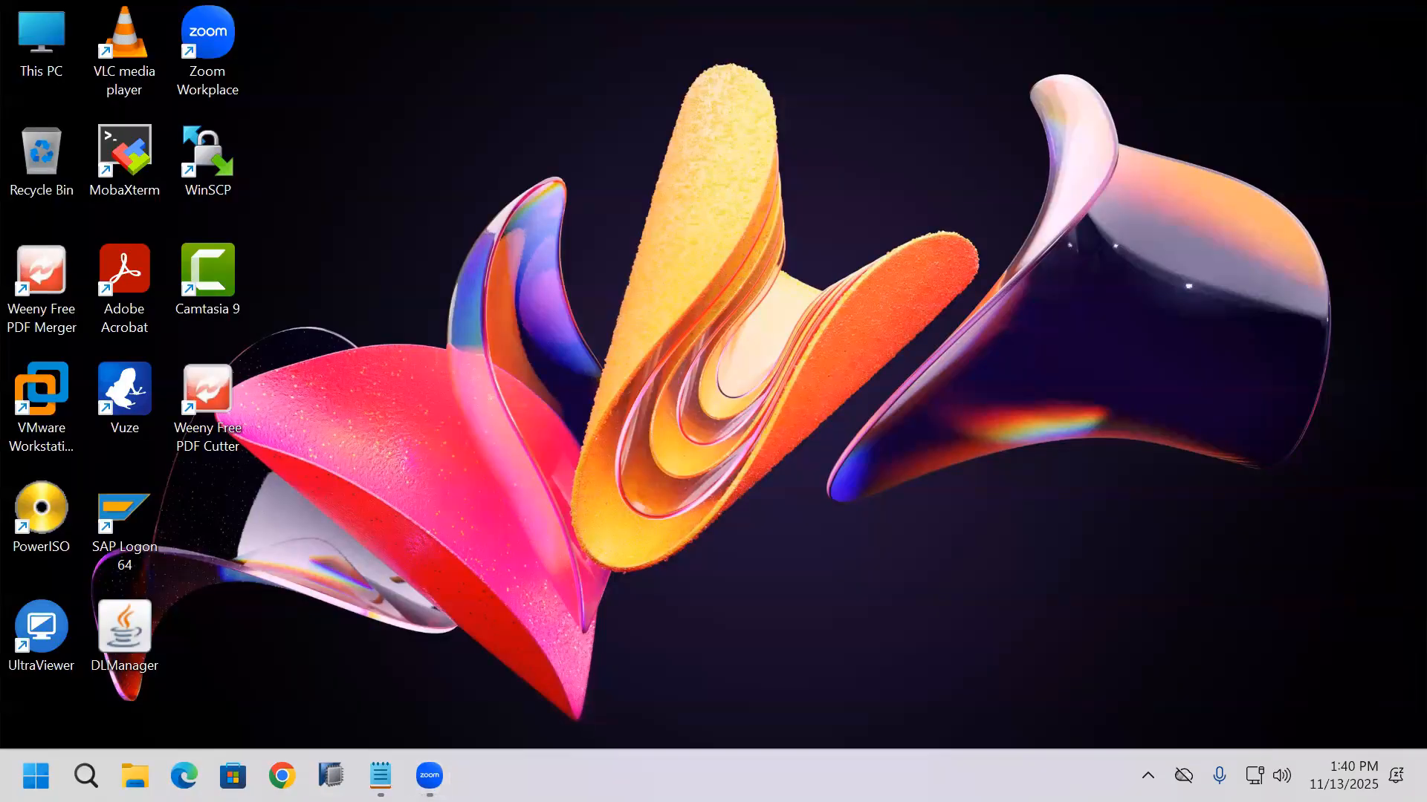
Step: Switch to File Explorer and check the file system of the Seagate (I:) drive in its properties
key(super+e)
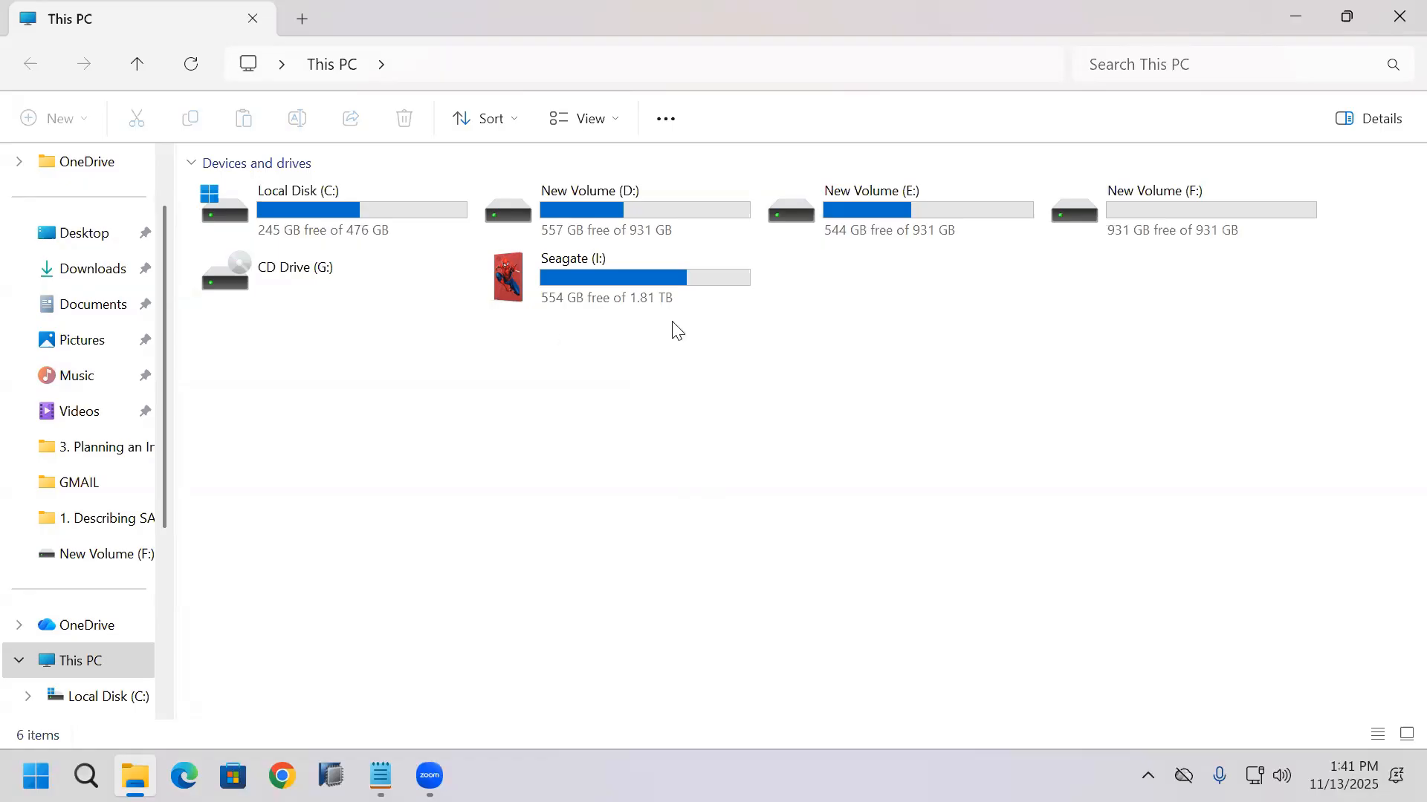
click(657, 301)
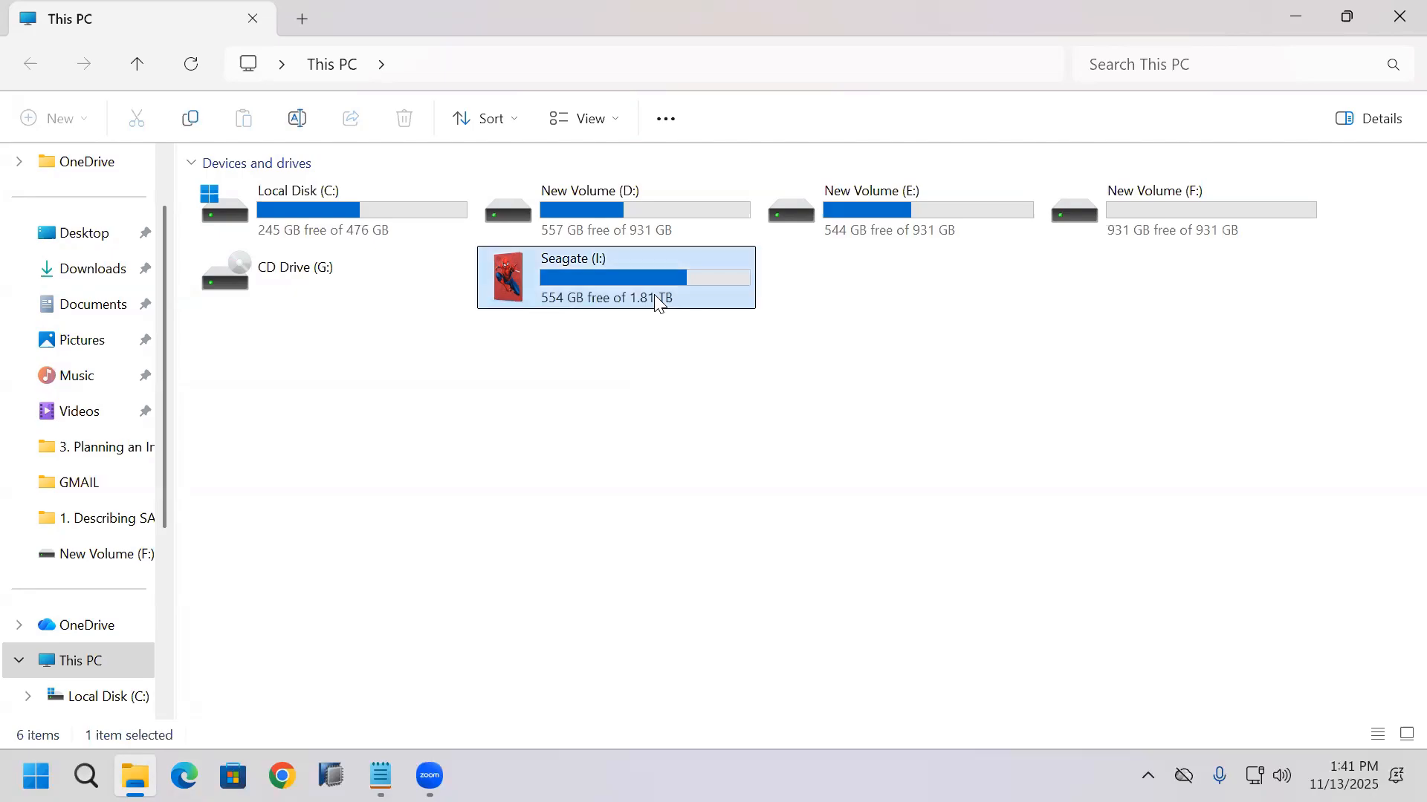
right_click(656, 301)
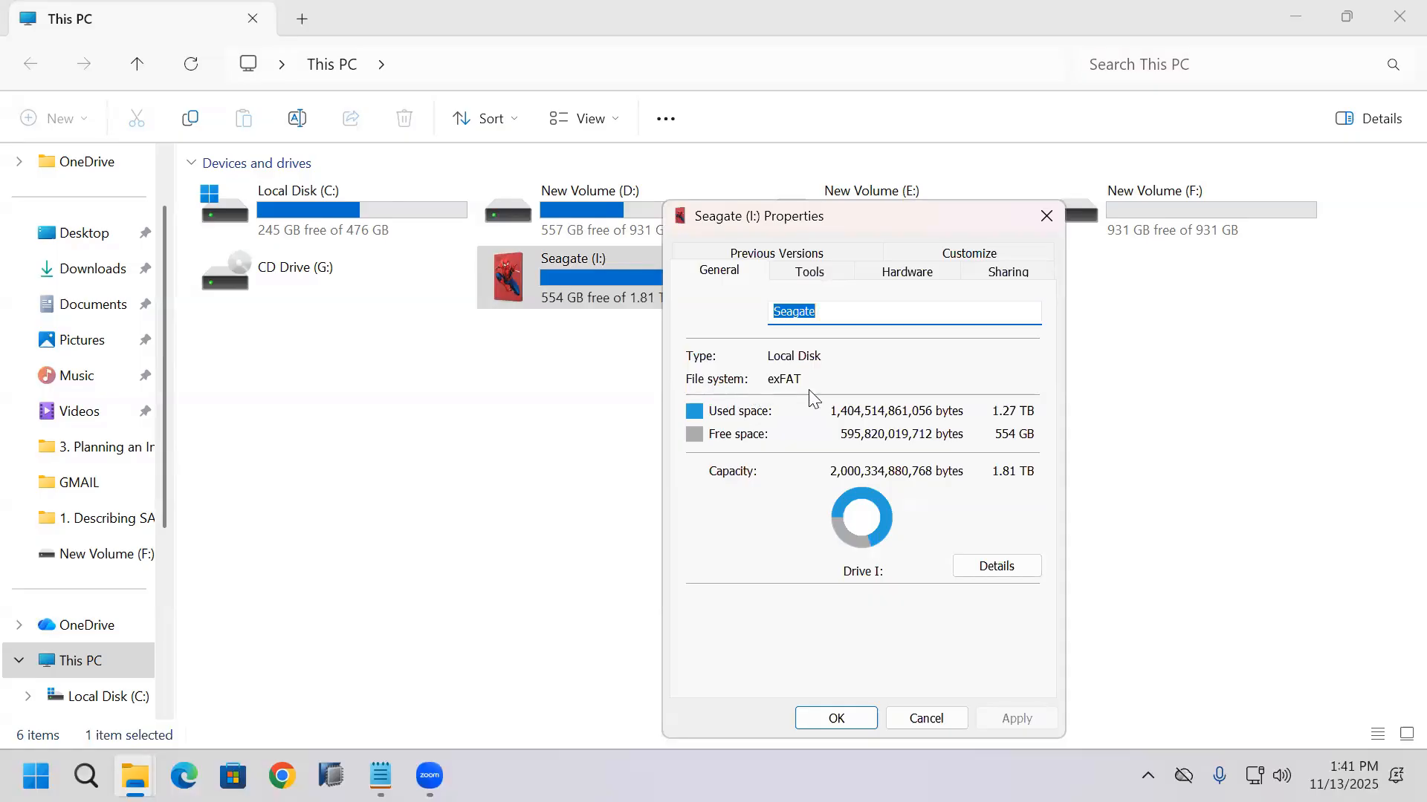
click(848, 719)
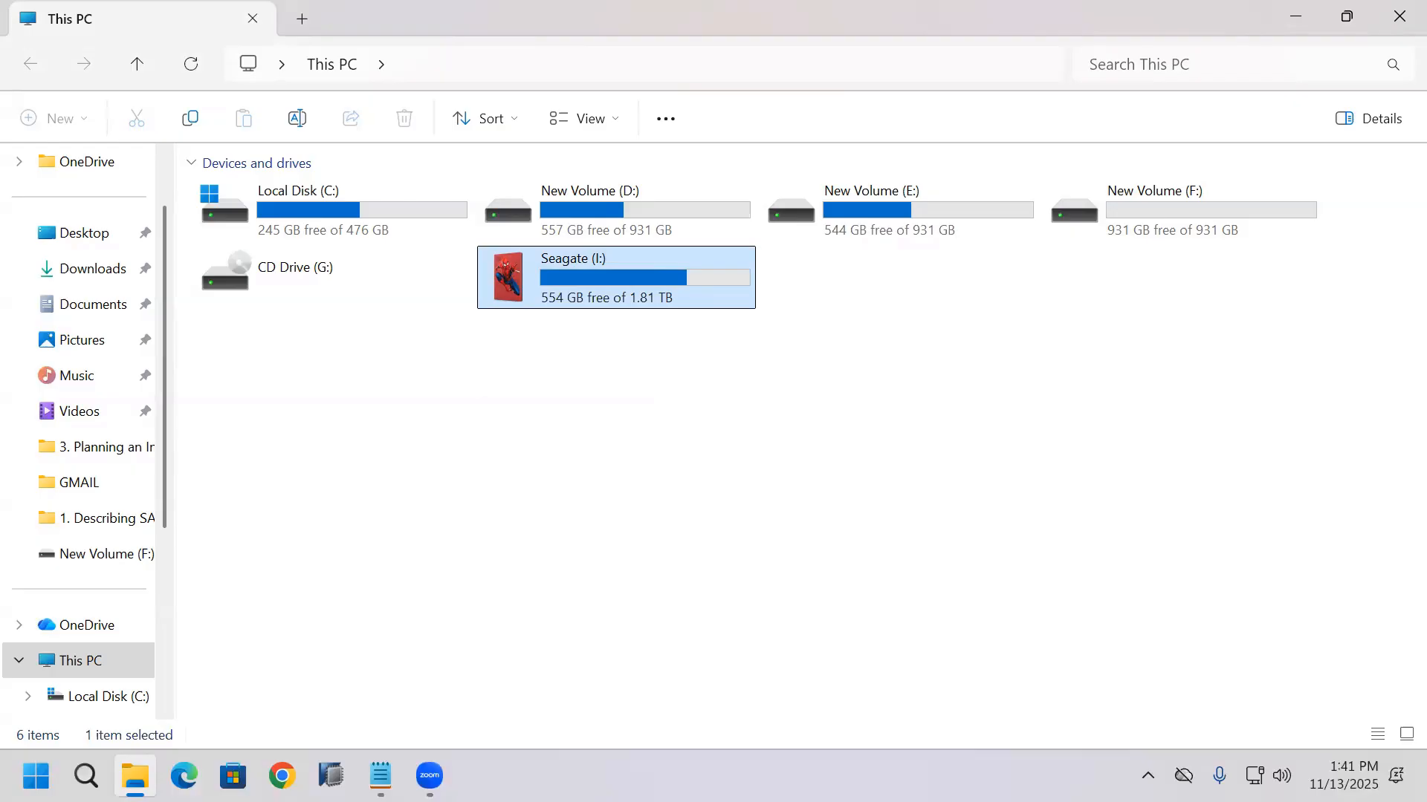
Step: Check the file system of New Volume (F:) in its drive properties
click(1145, 216)
right_click(1141, 219)
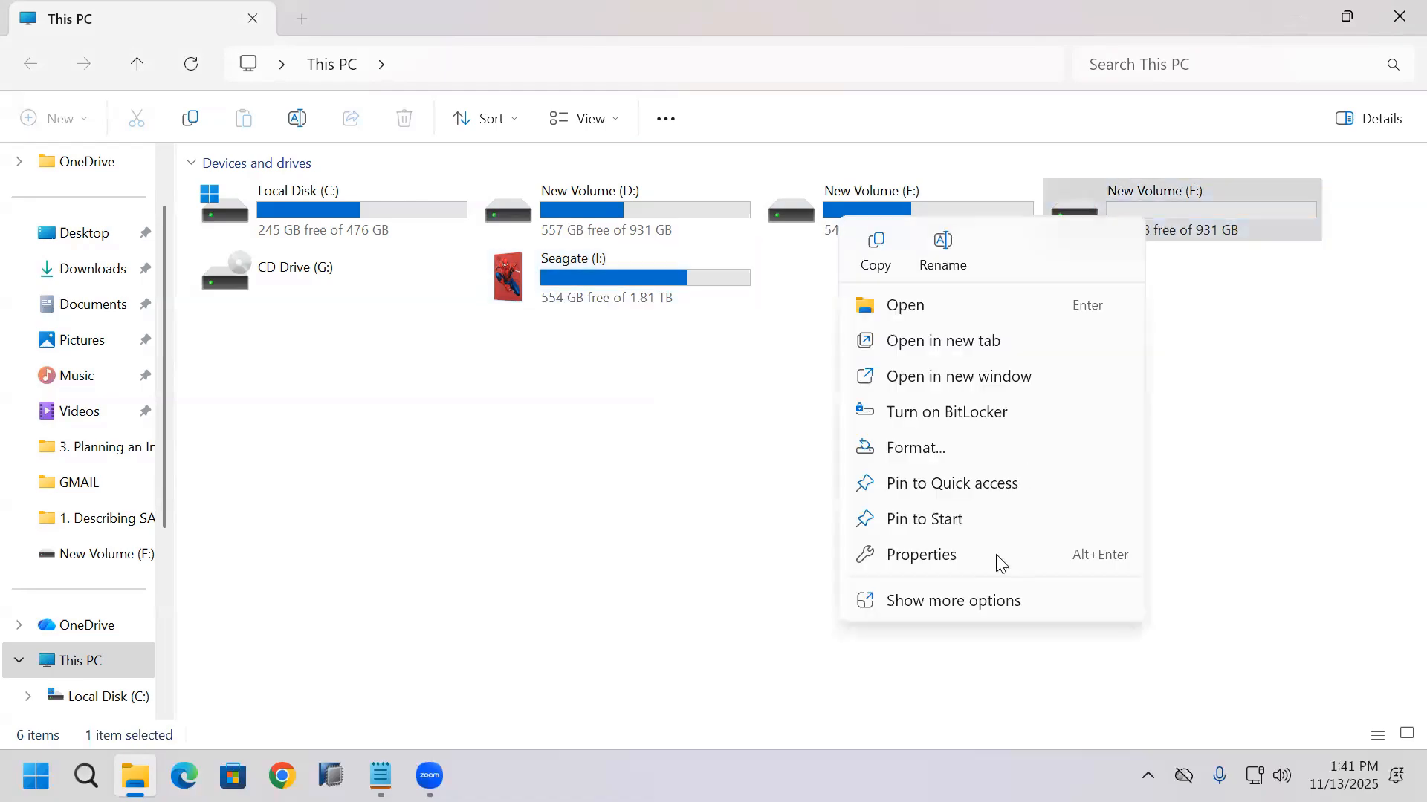
click(996, 564)
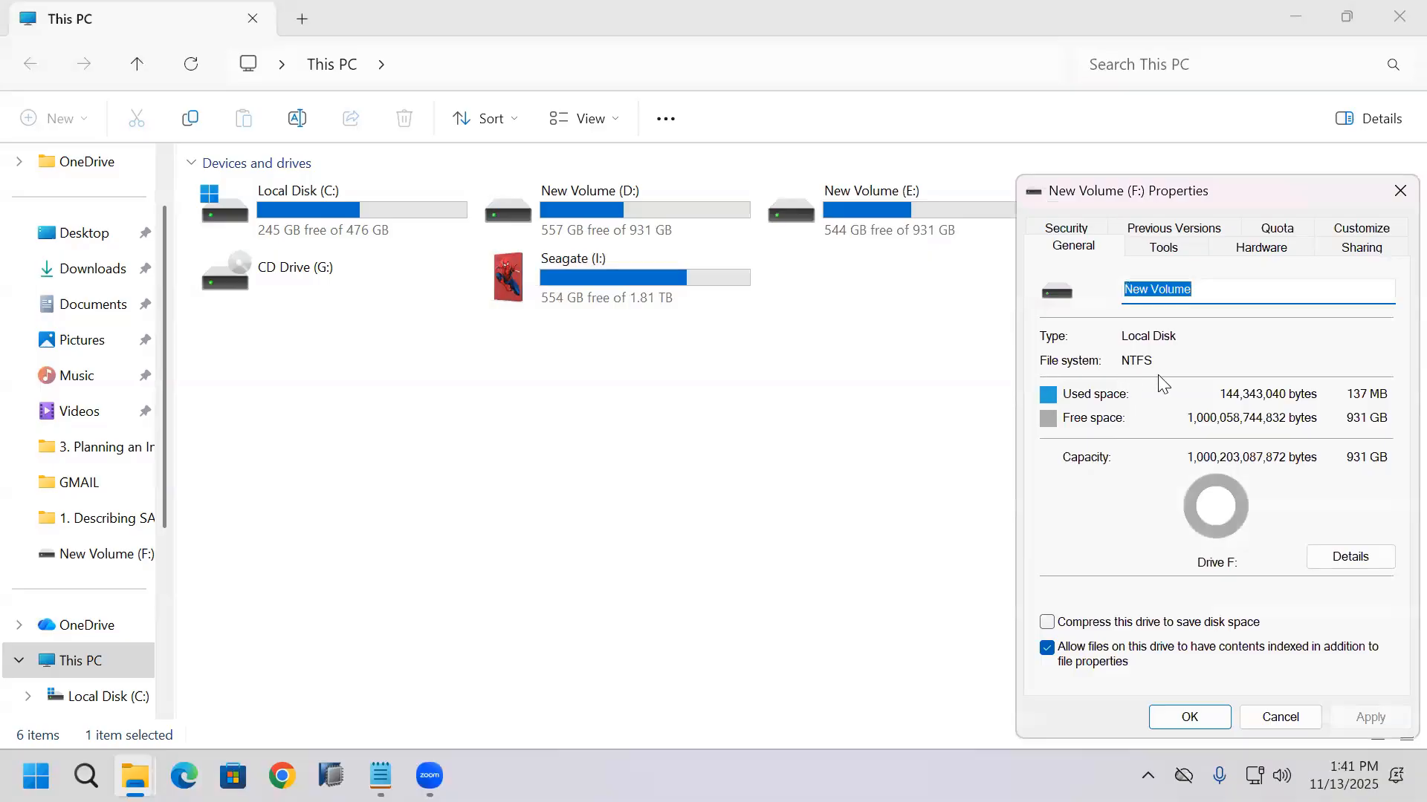
click(1190, 718)
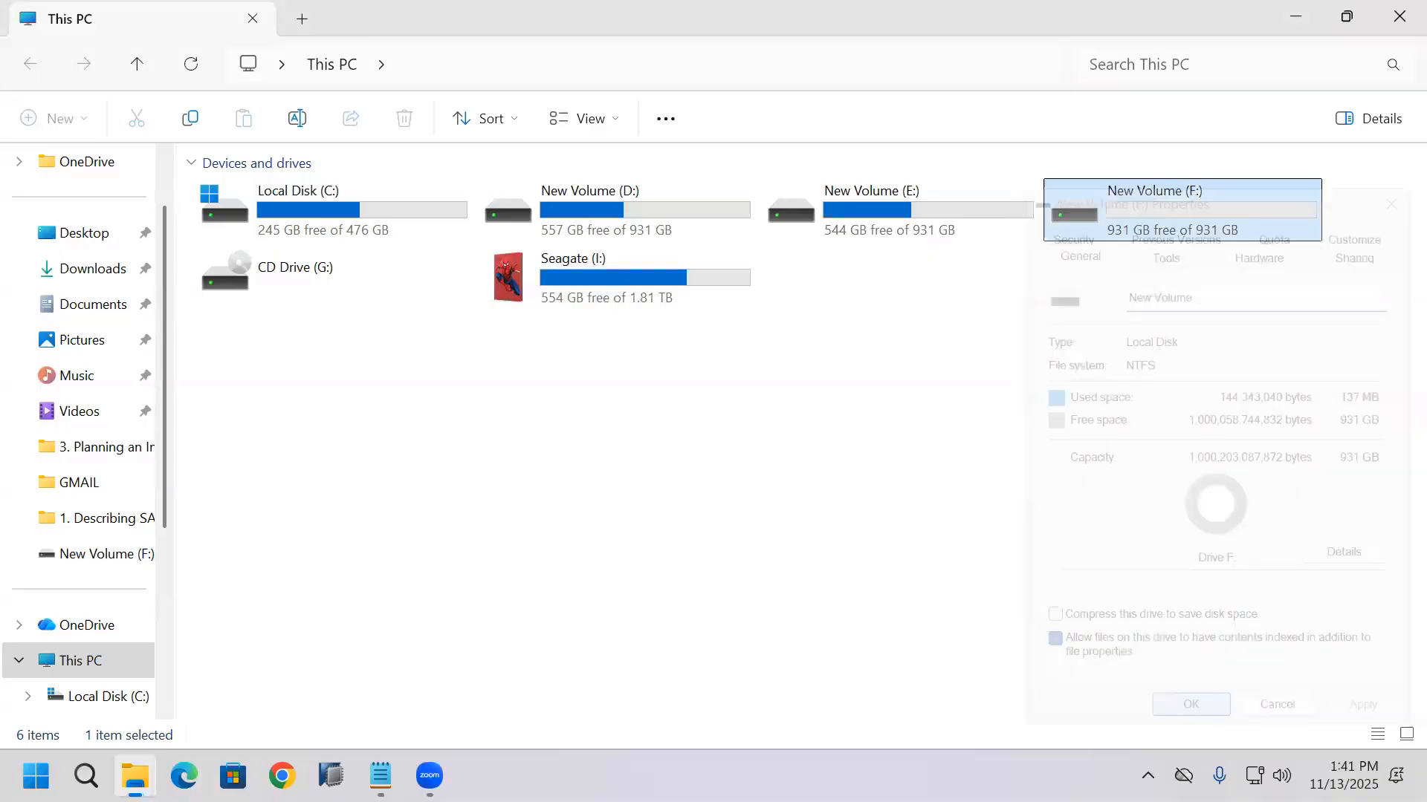
Step: Create a folder named S4D in the root of New Volume (F:) and close File Explorer
click(1148, 250)
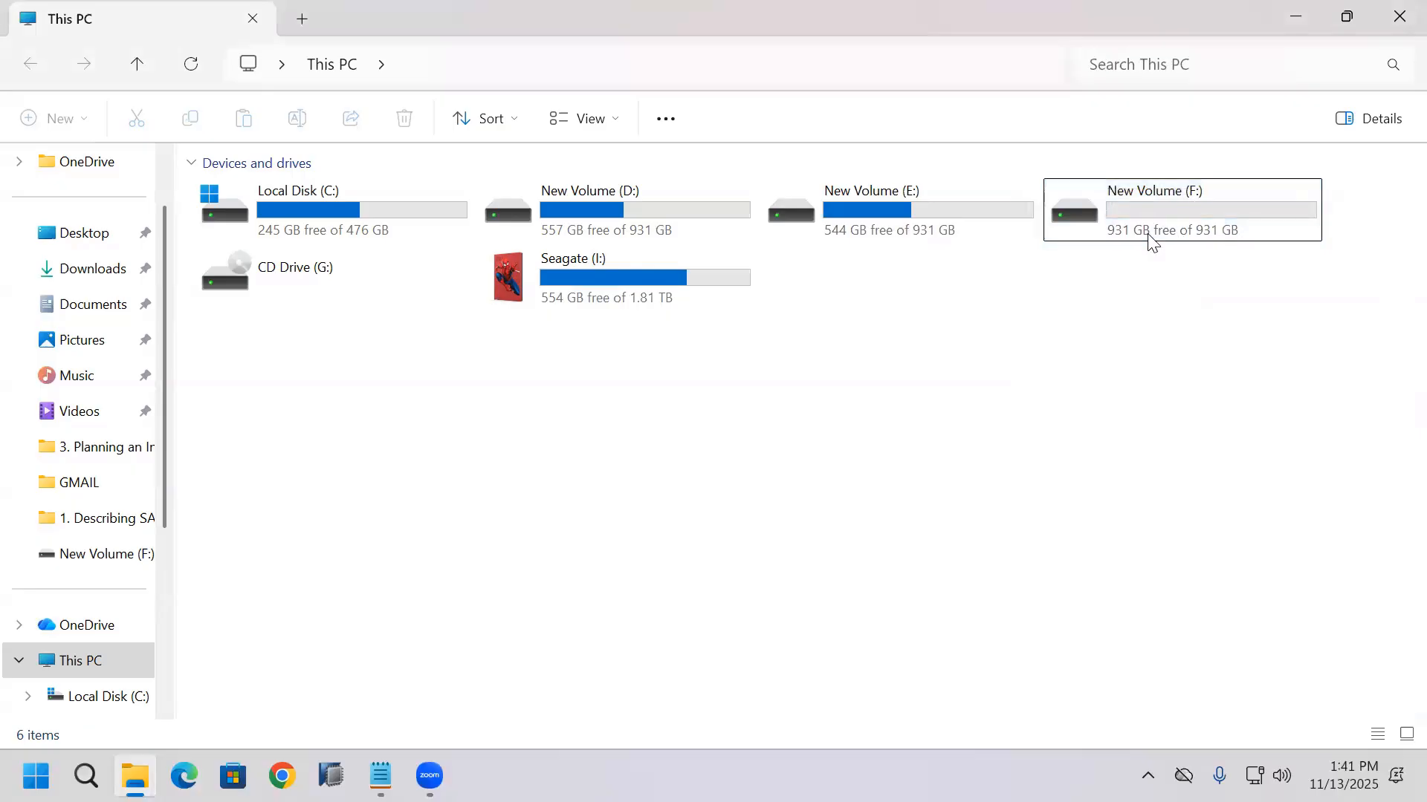
double_click(1159, 213)
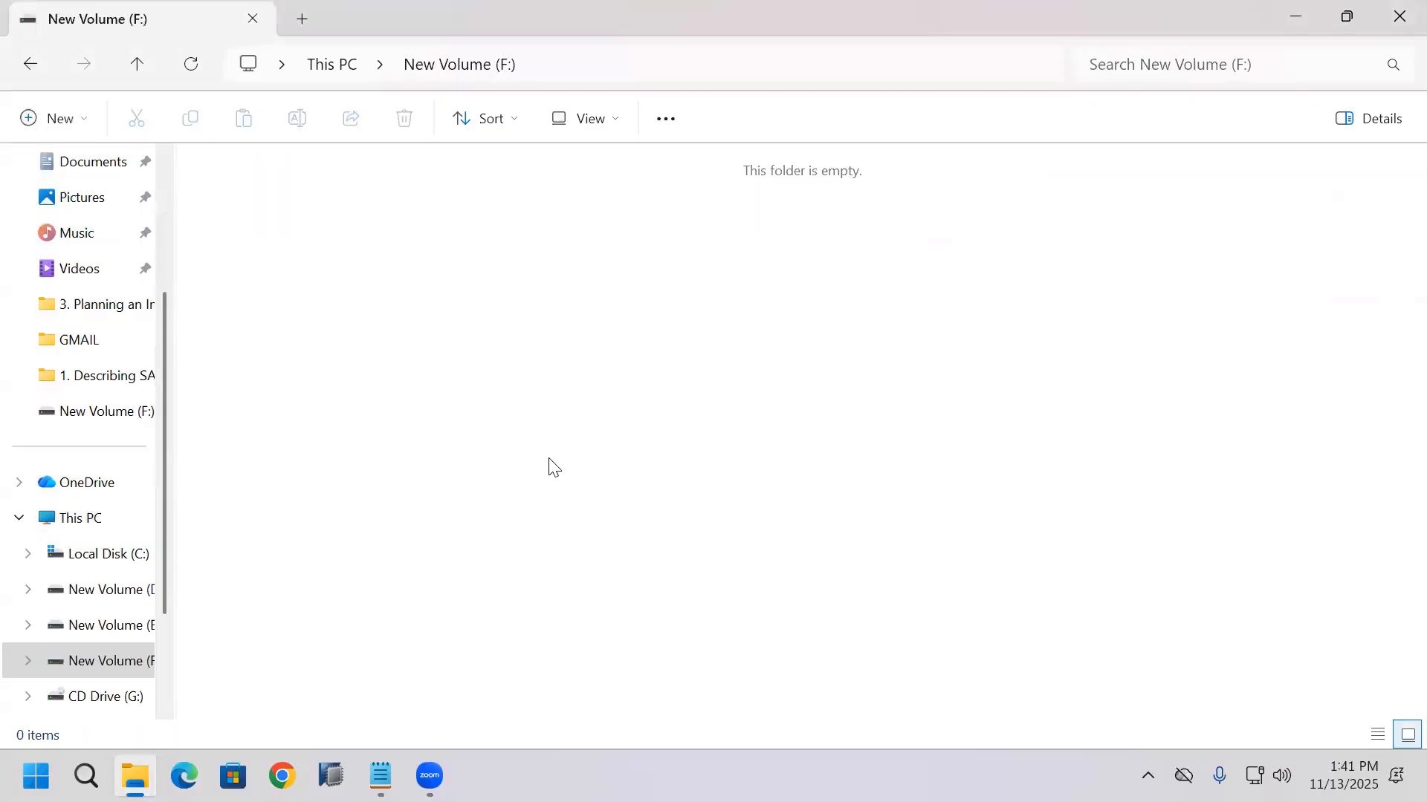
right_click(645, 372)
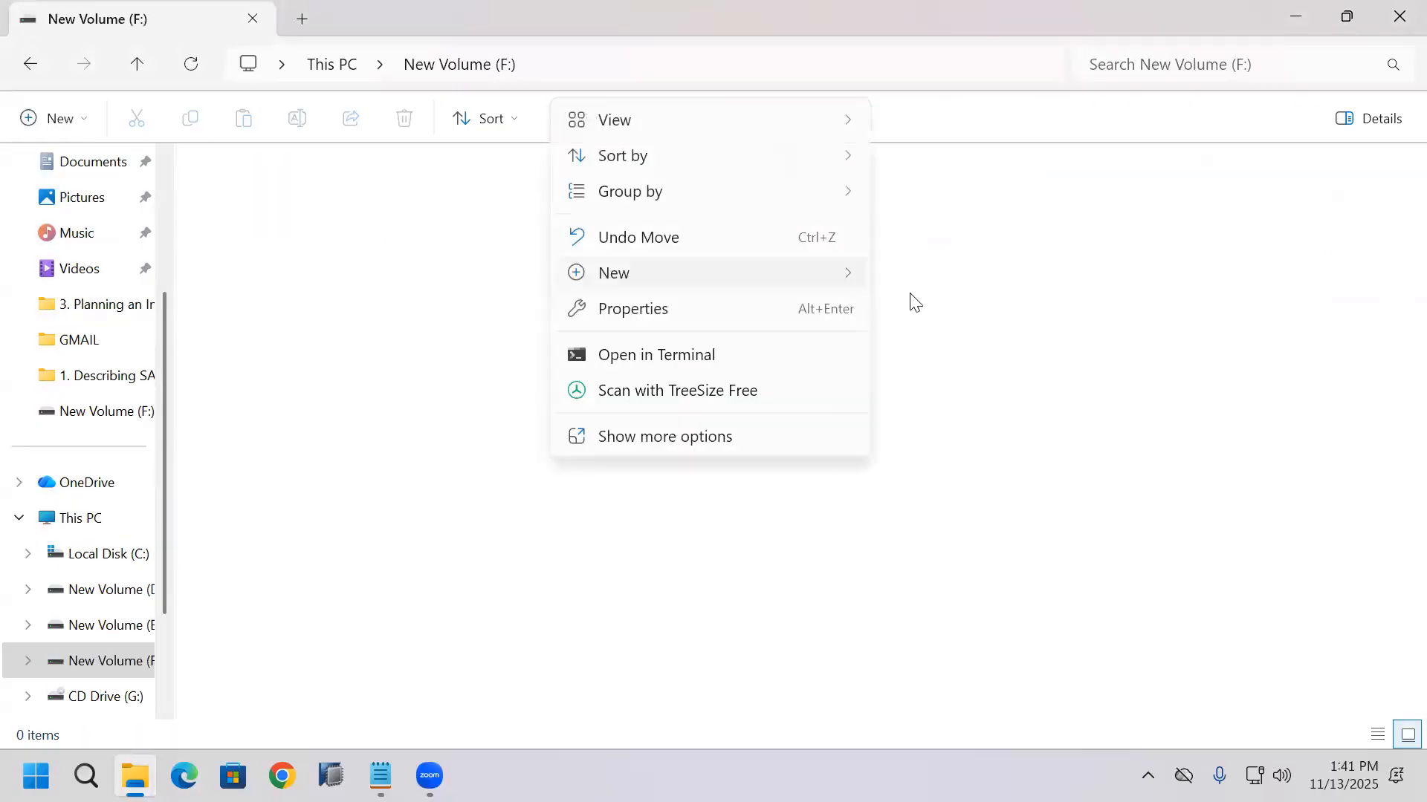
mouse_move(710, 273)
click(934, 276)
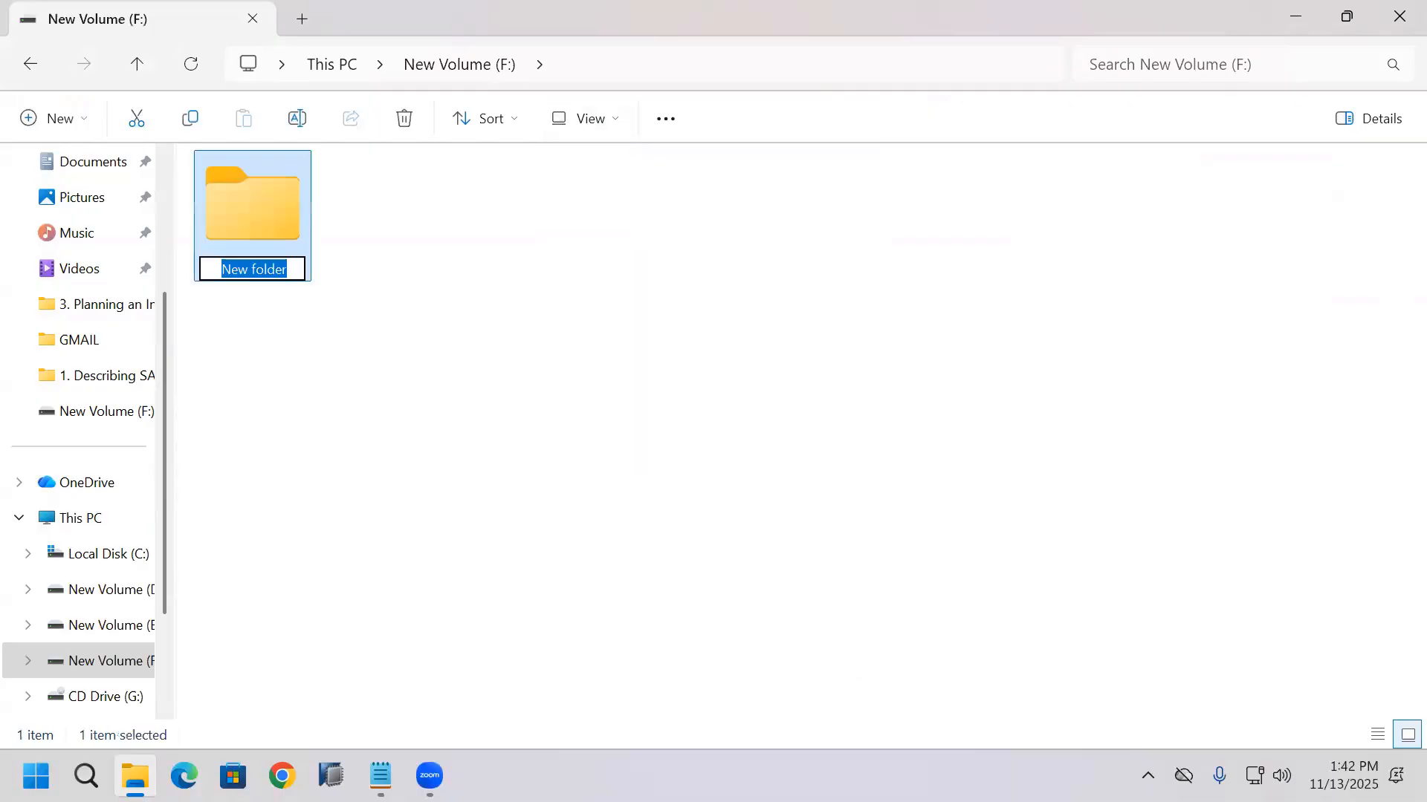
text(S4D)
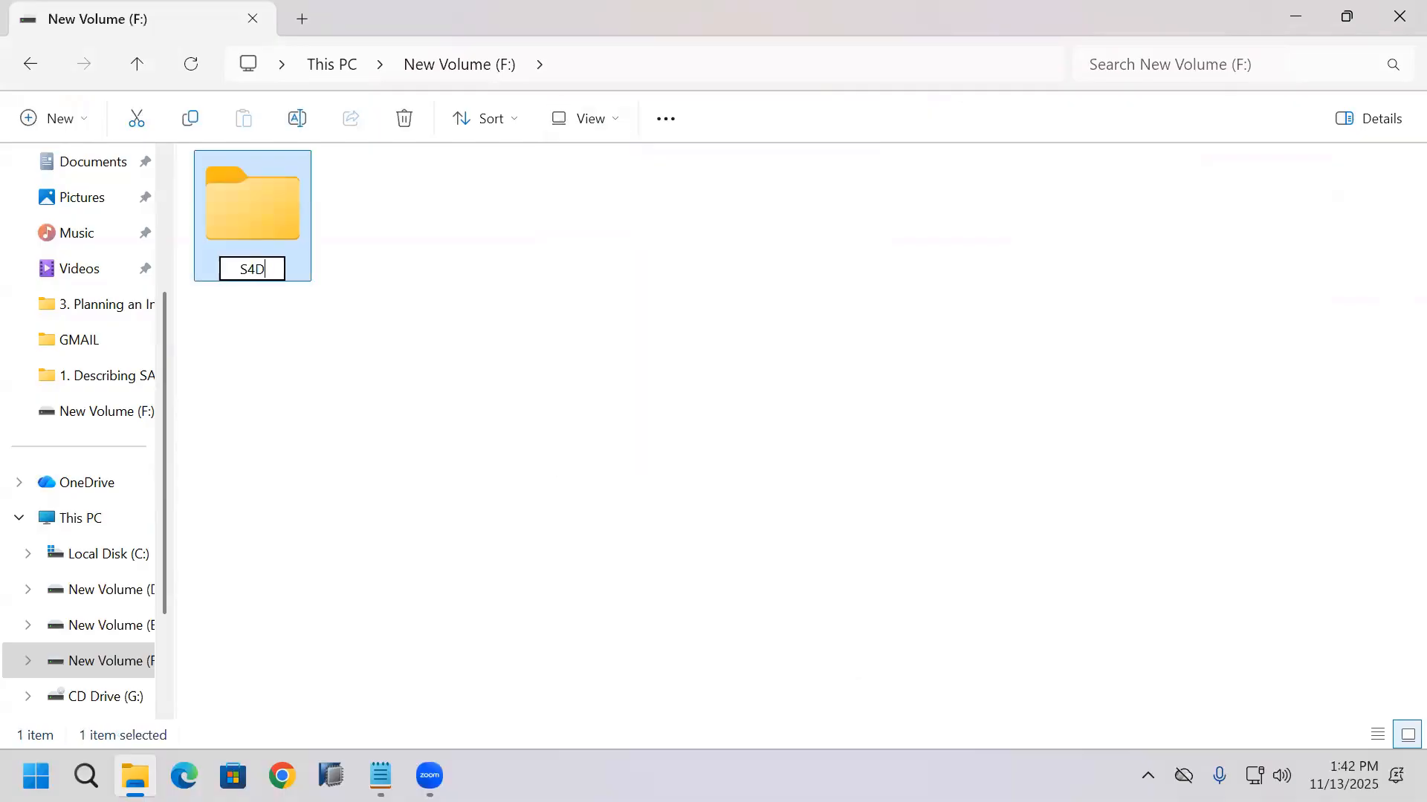
click(751, 569)
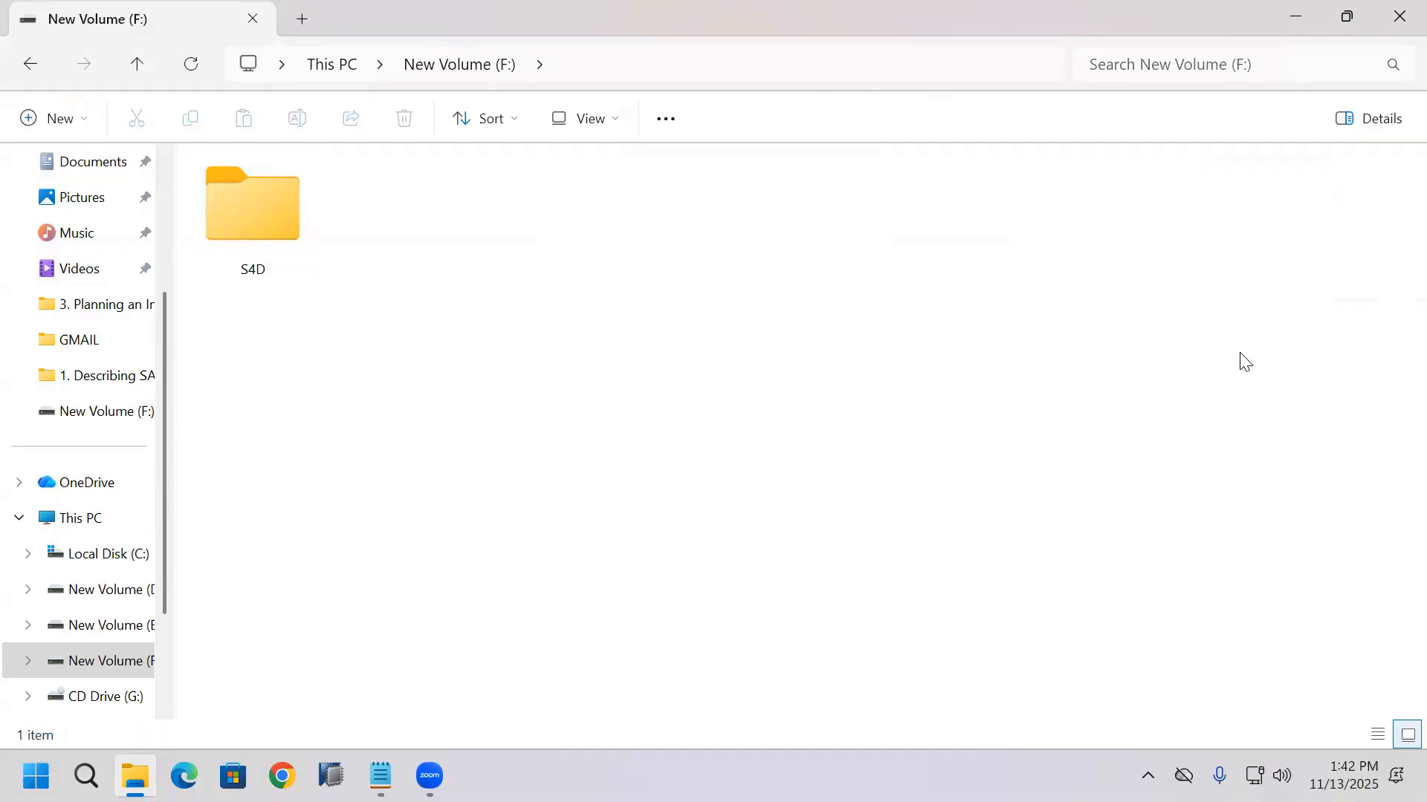
key(alt+F4)
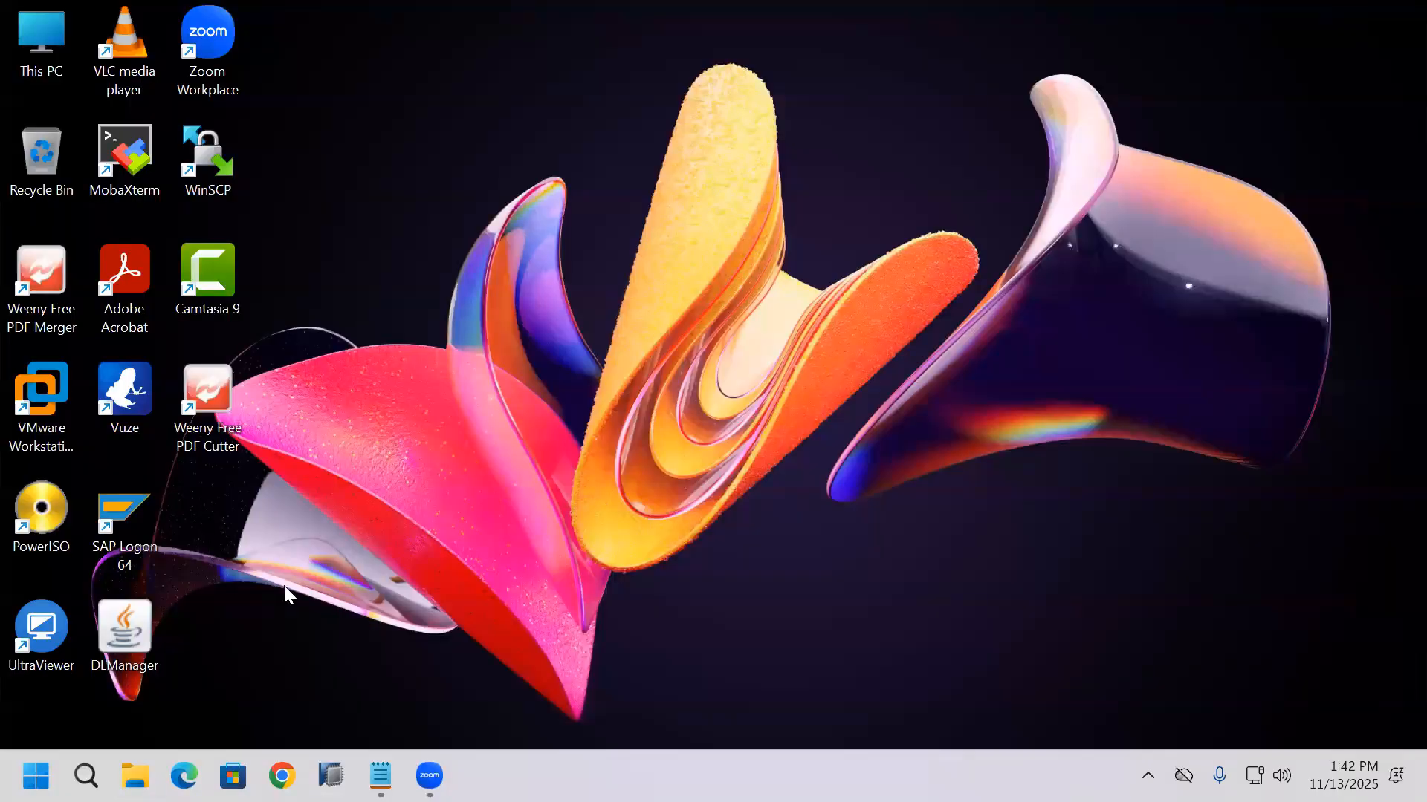
Step: Launch VMware Workstation and start creating a new virtual machine
double_click(46, 424)
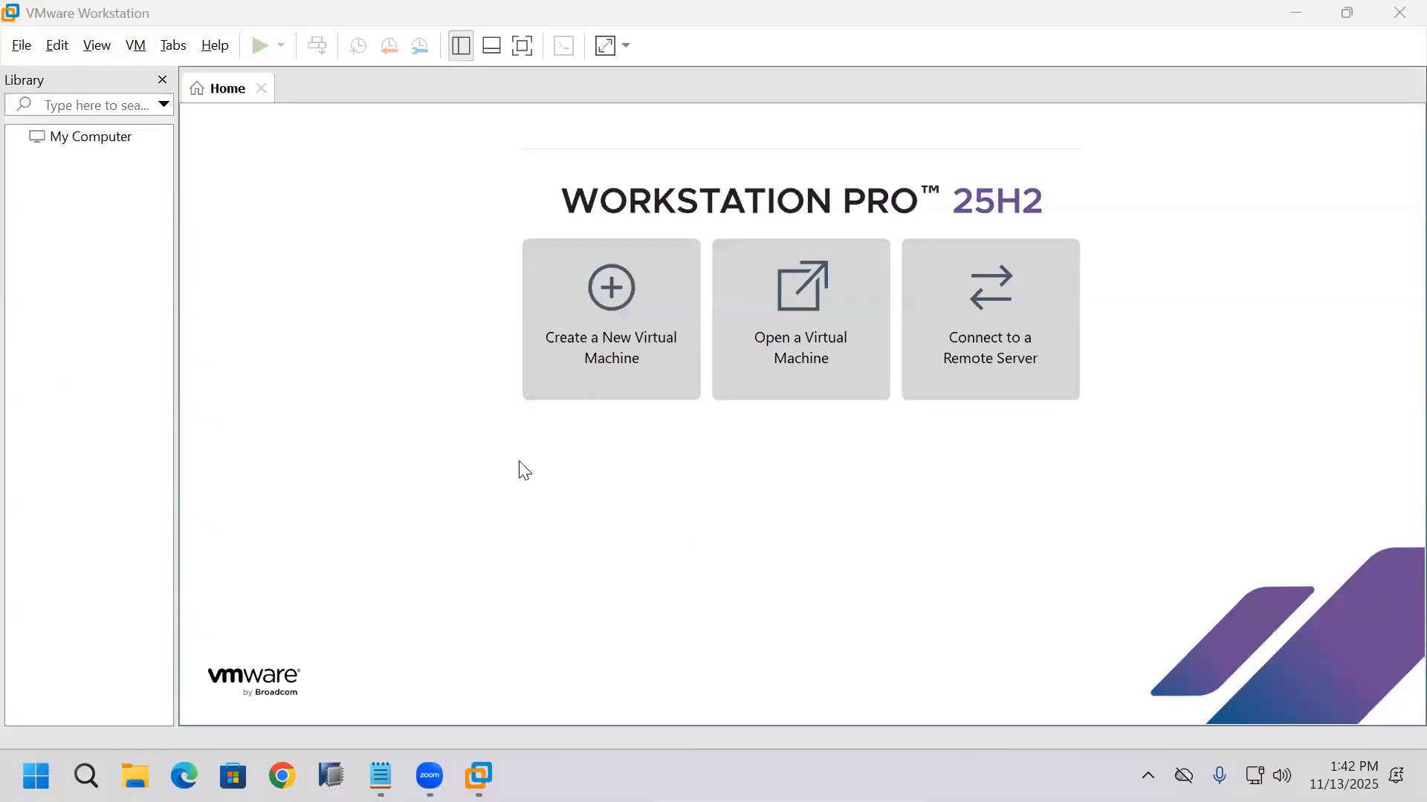
click(22, 52)
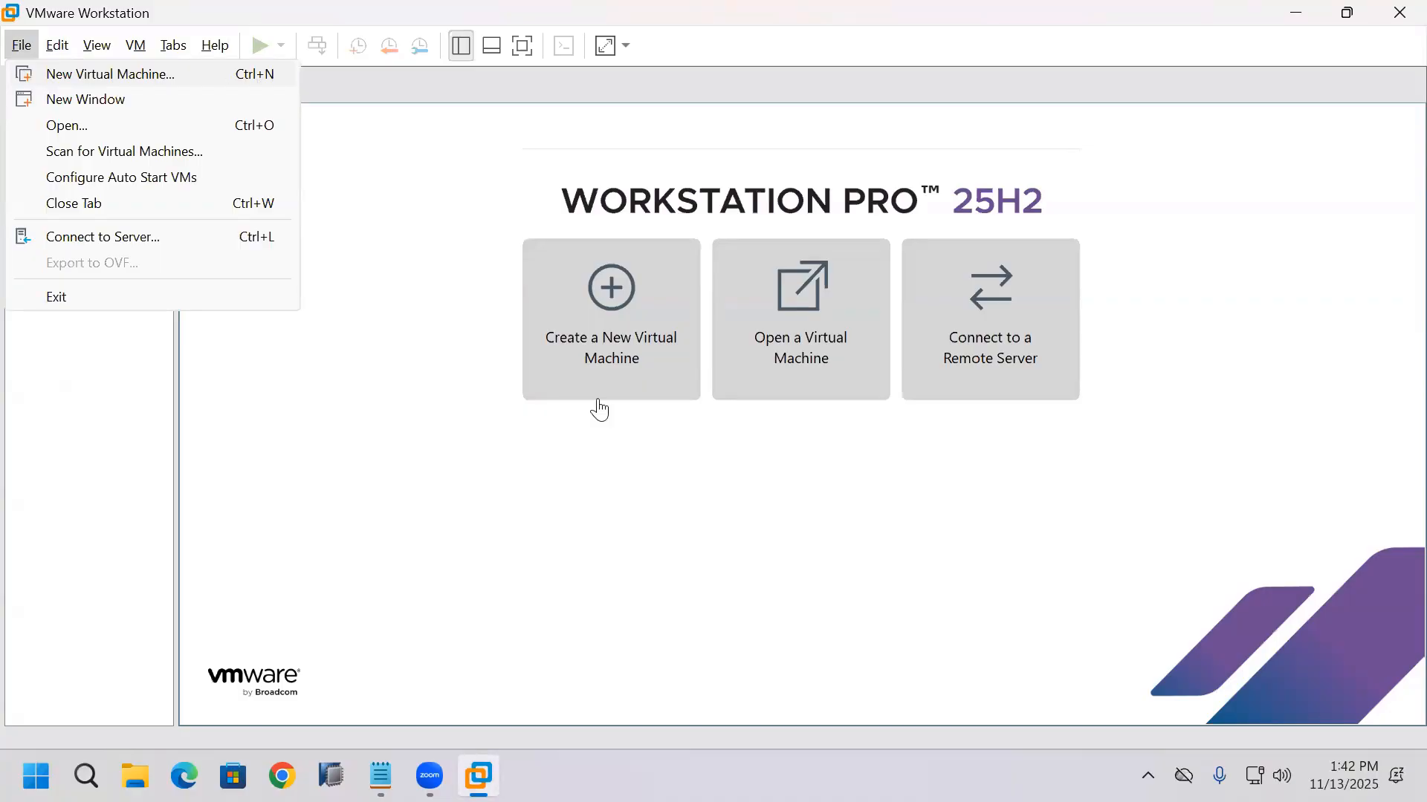
click(619, 375)
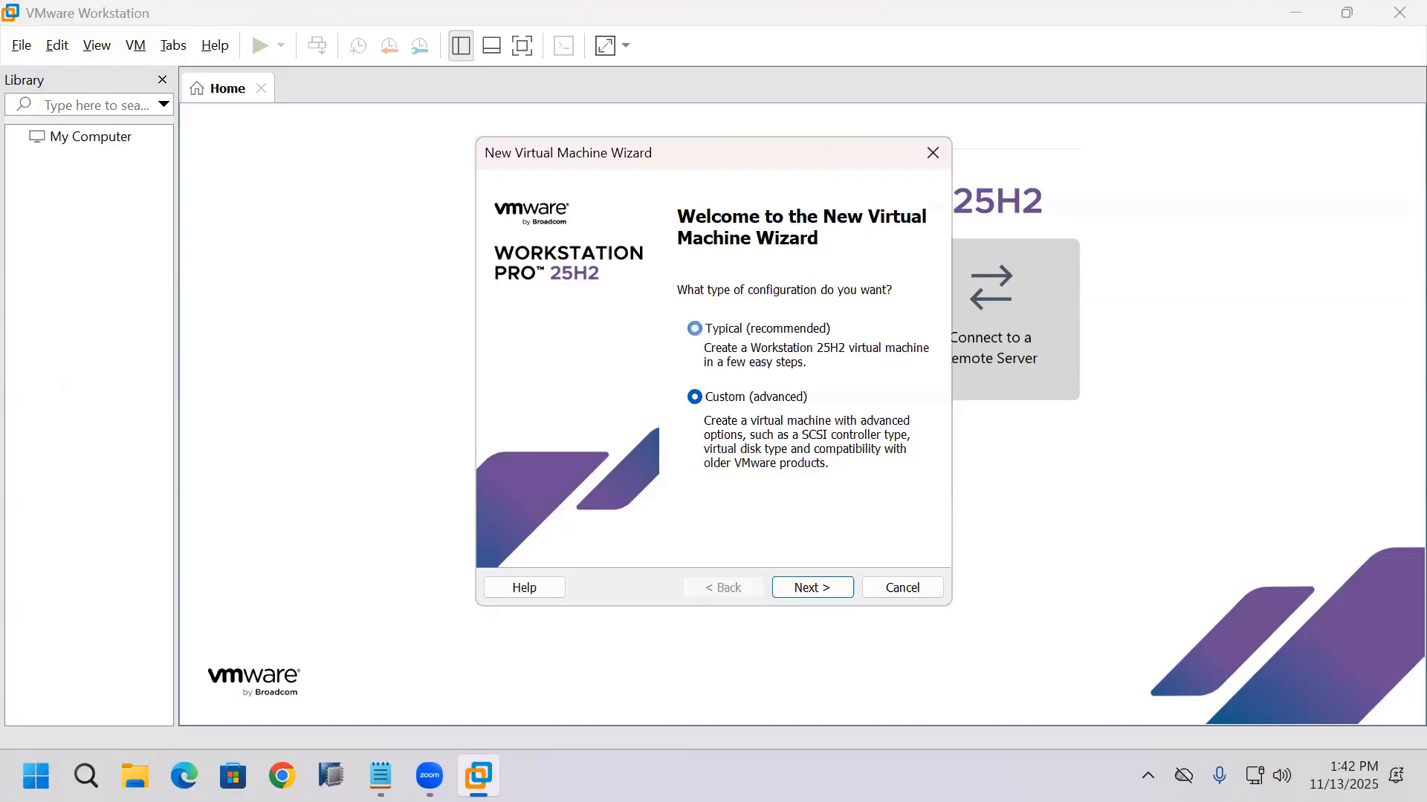
Step: Choose the Custom (advanced) configuration and accept Workstation 25H2 as the hardware compatibility
click(694, 328)
click(696, 398)
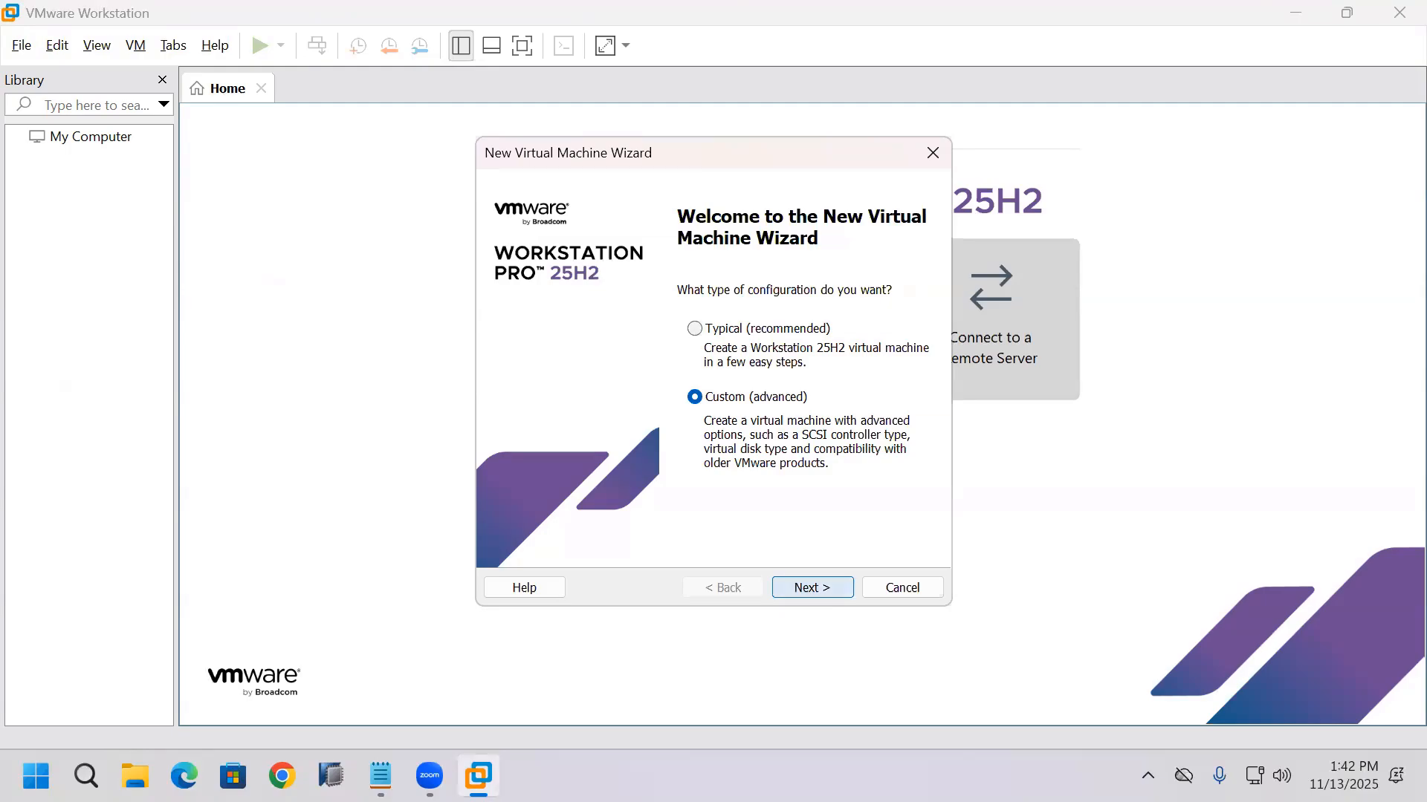
click(812, 587)
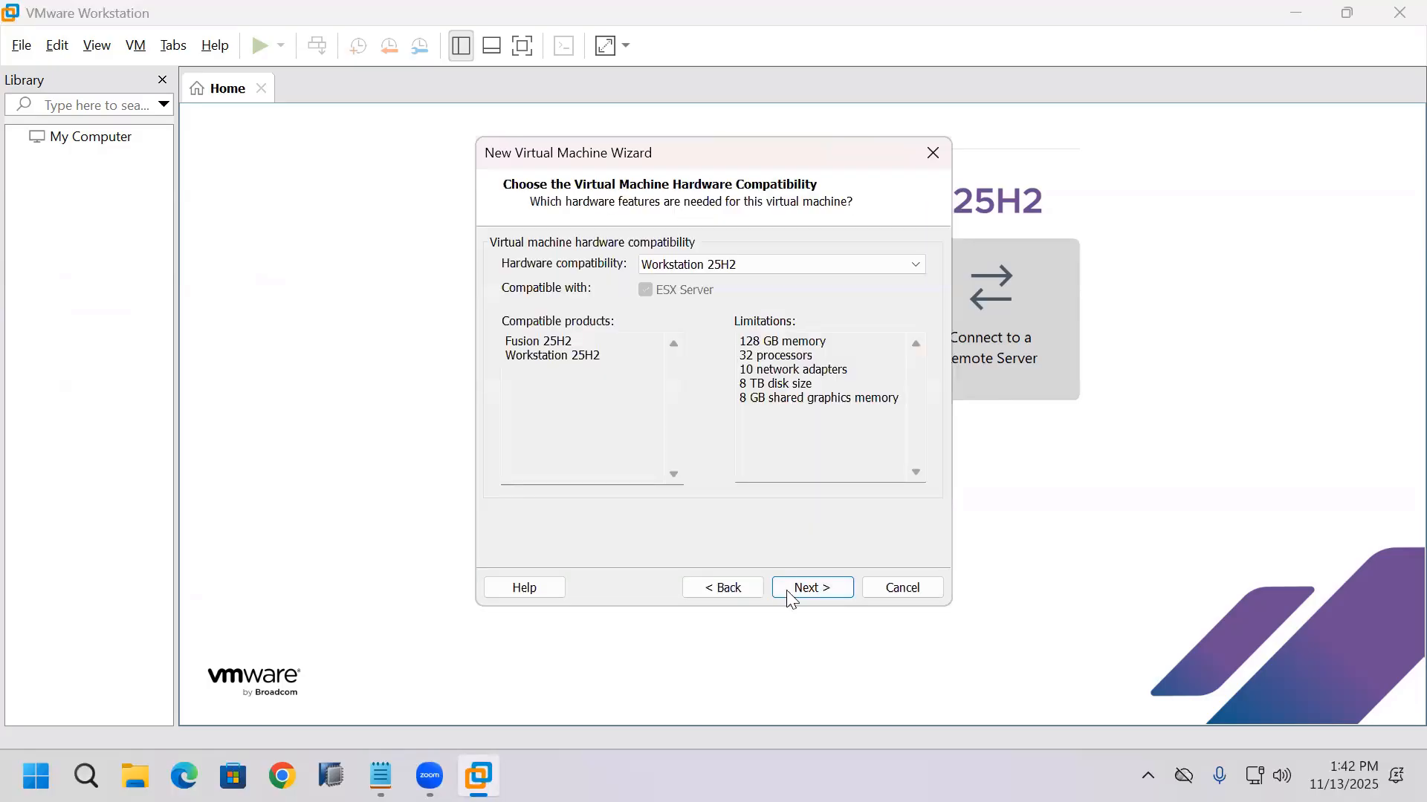
click(812, 588)
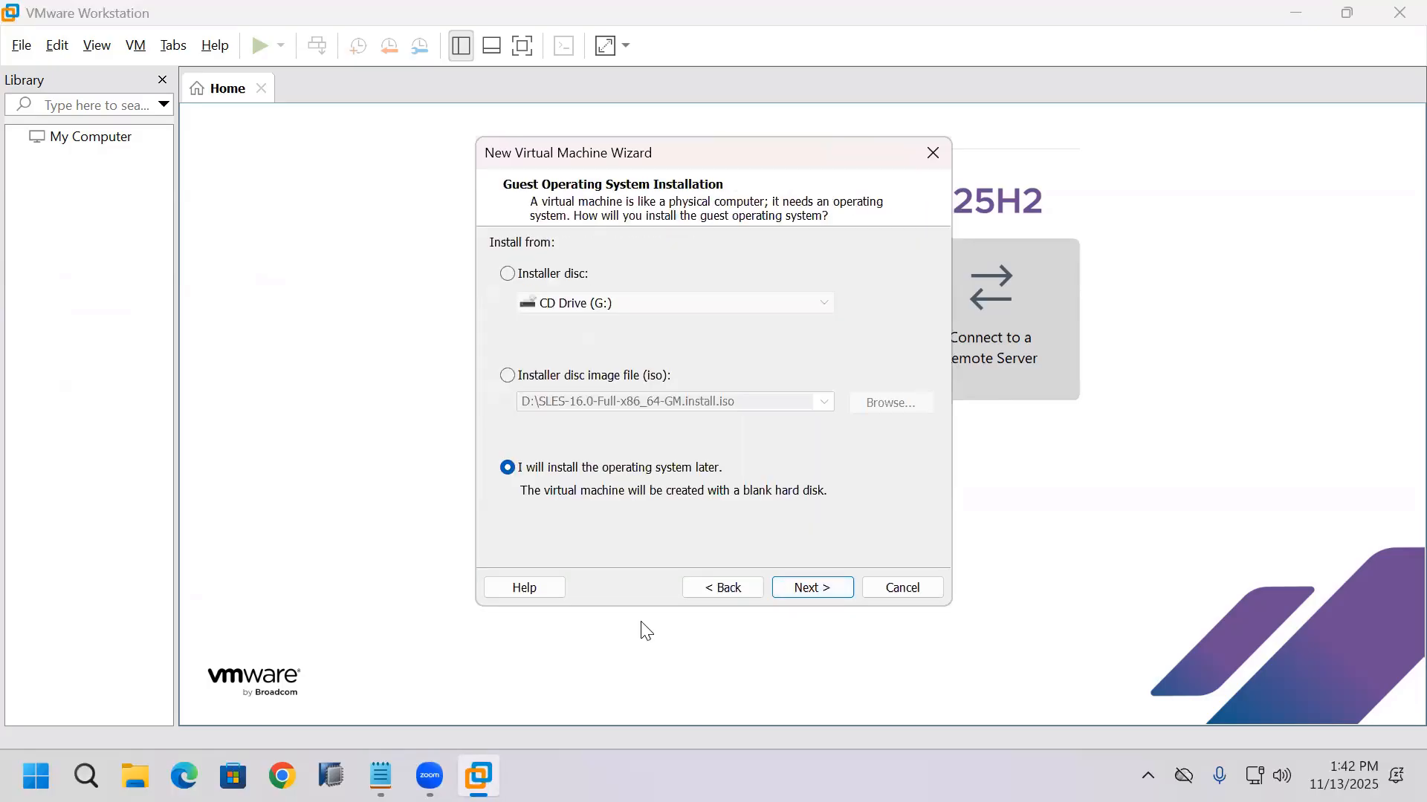
Step: Clear the installer ISO path, choose to install the operating system later, and continue to guest system selection
click(510, 379)
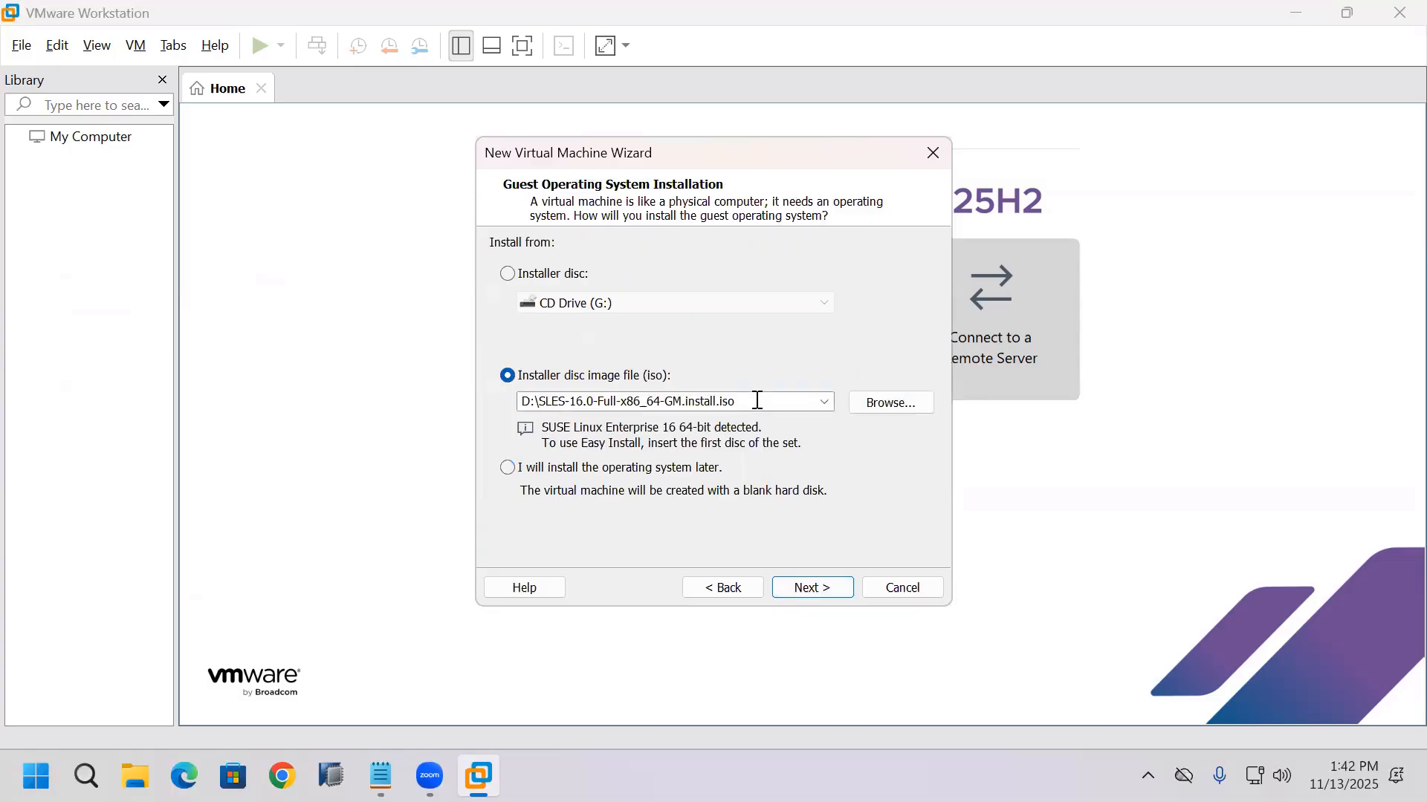
click(757, 401)
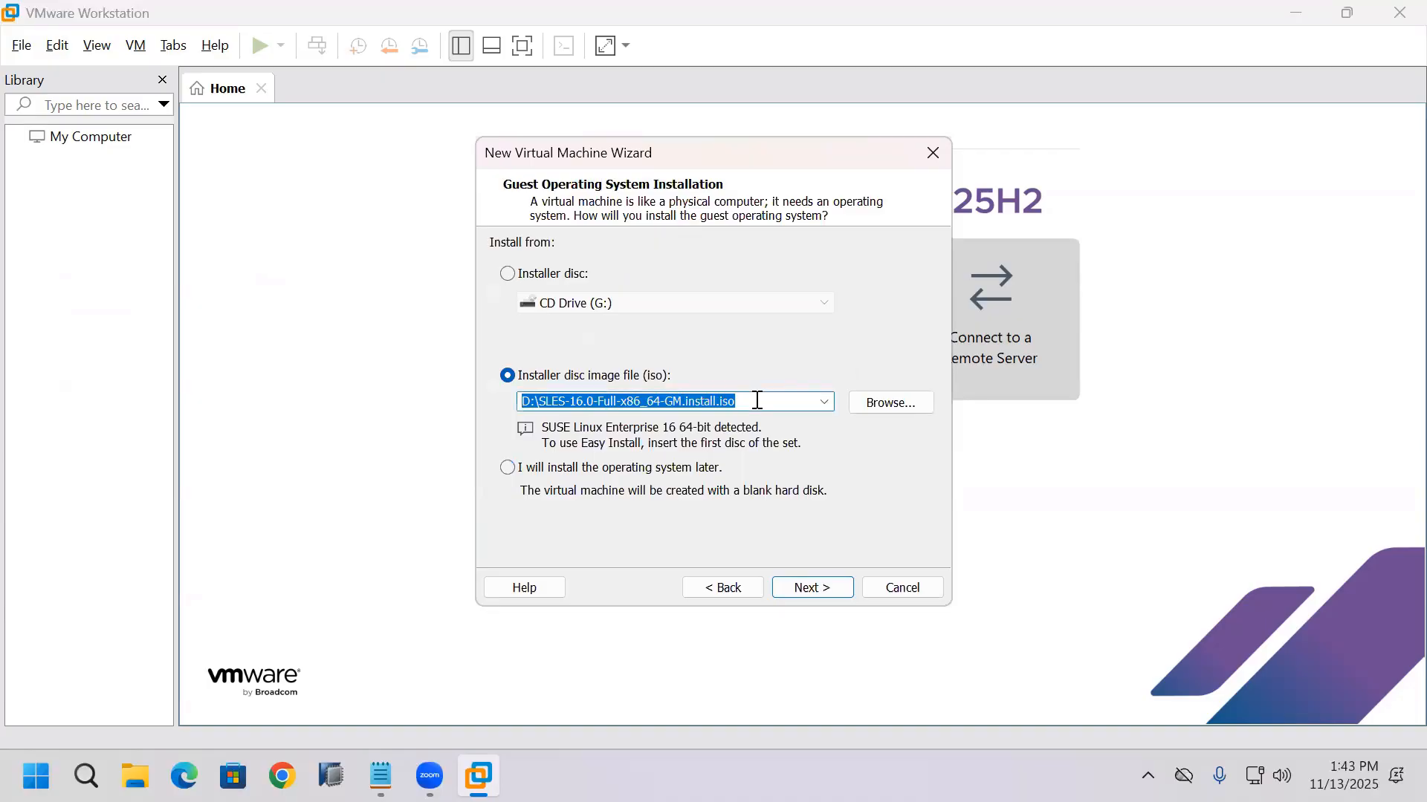
key(BackSpace)
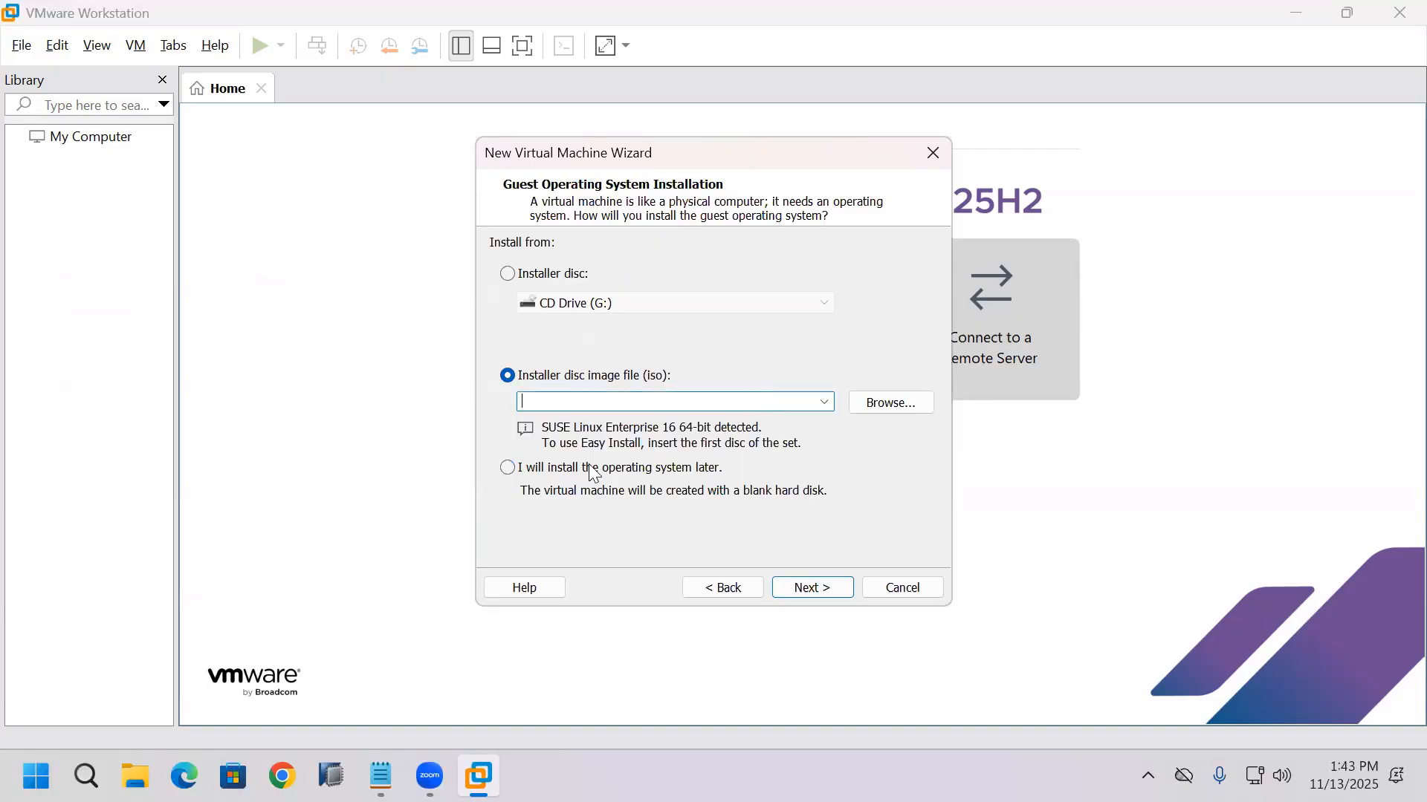
click(508, 468)
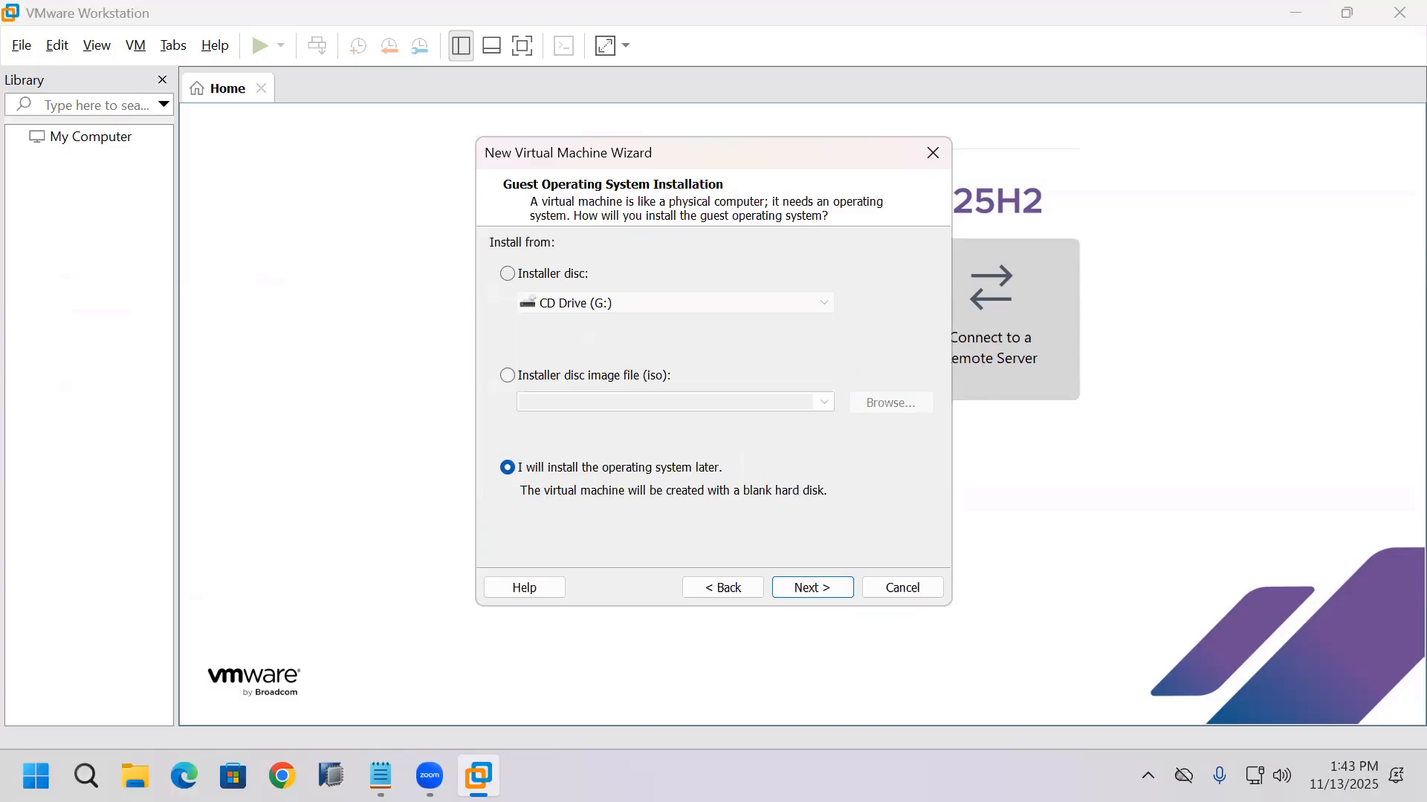
click(507, 273)
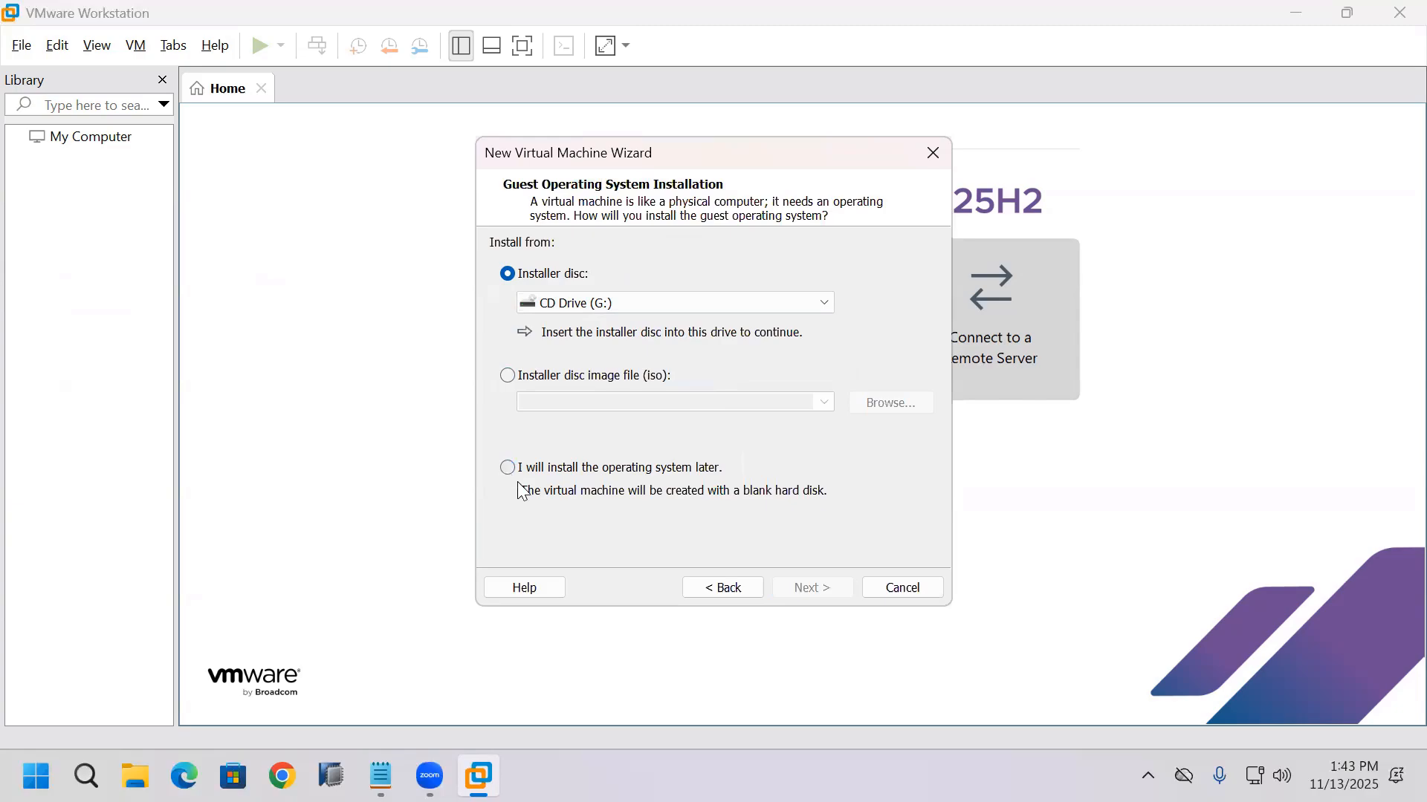
click(587, 474)
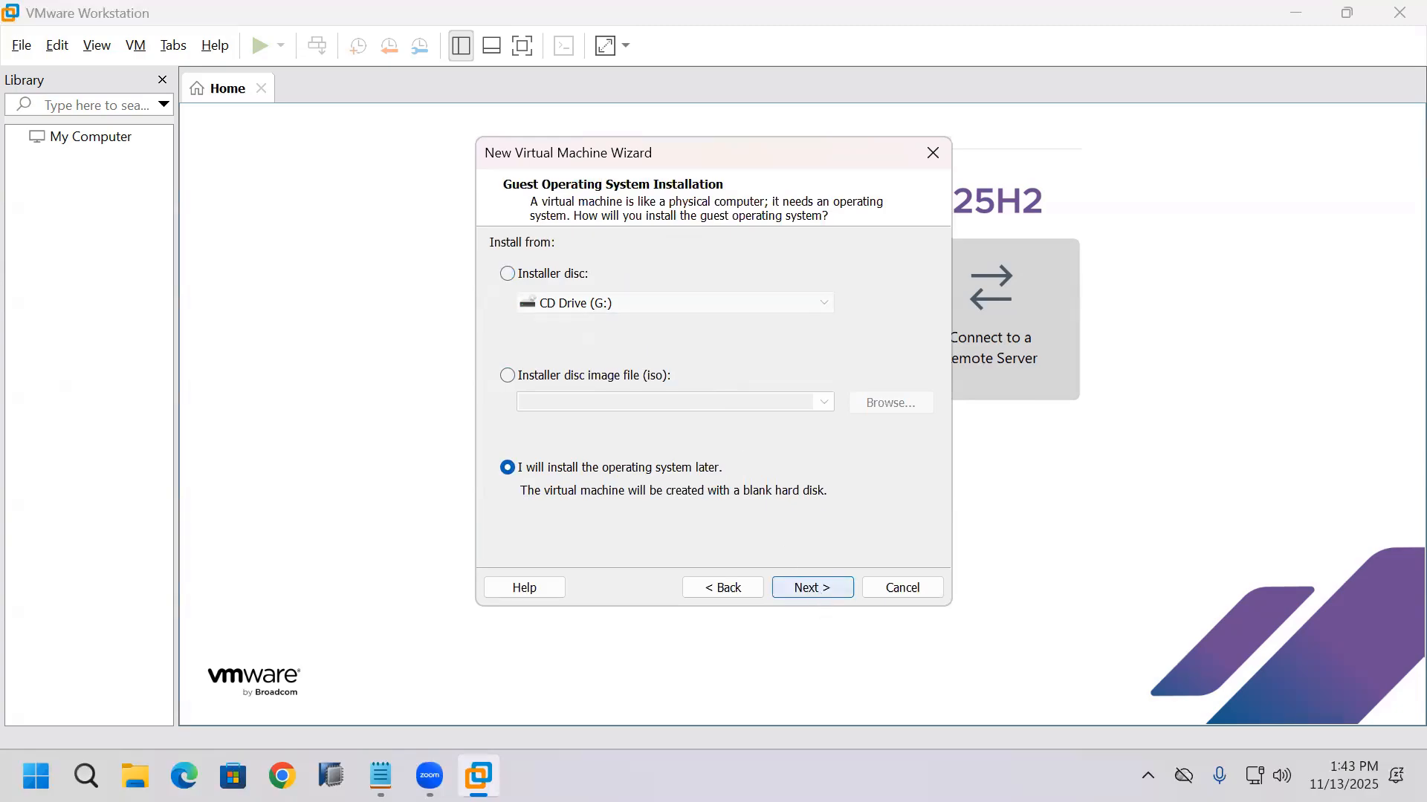
key(Return)
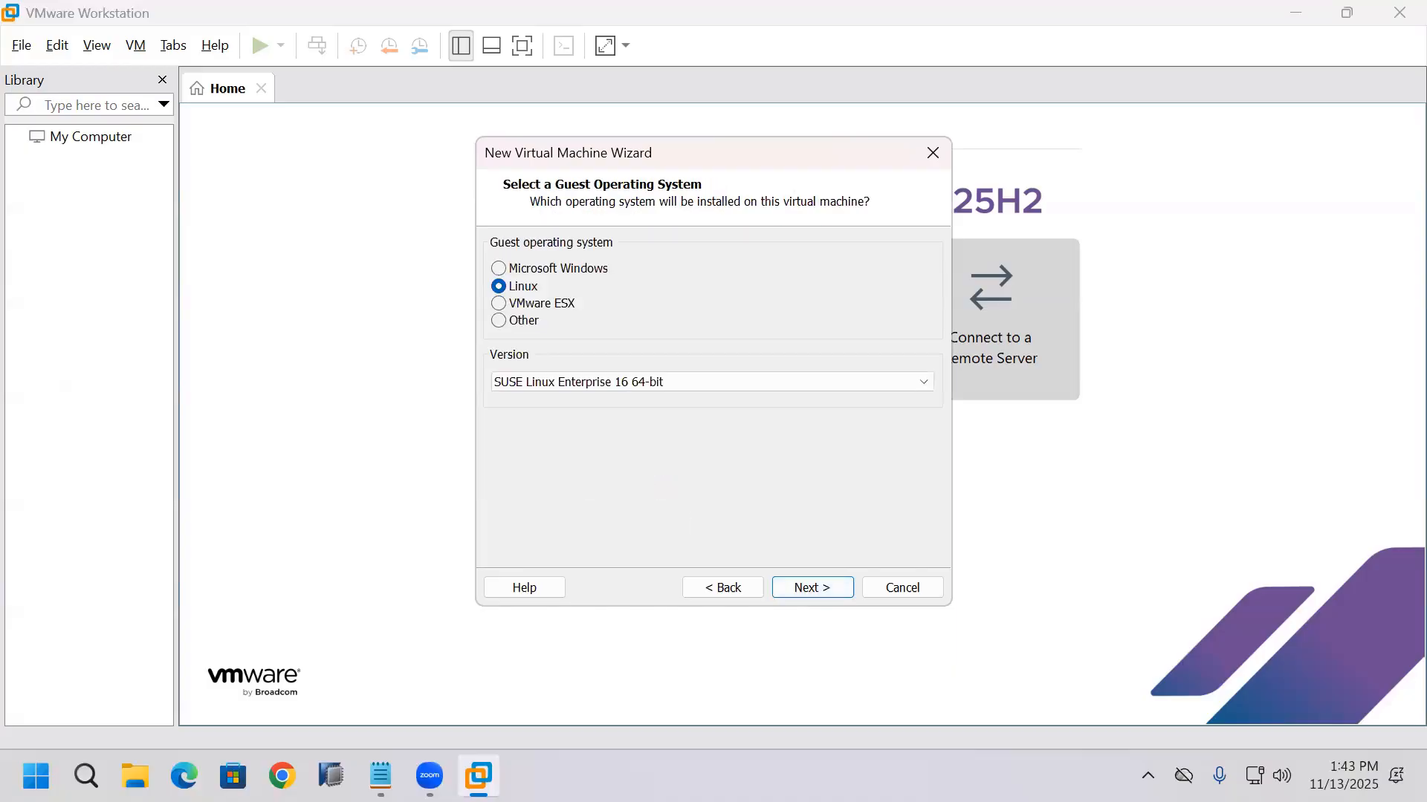
Step: Try Microsoft Windows as the guest operating system with version Windows 10 x64
click(562, 270)
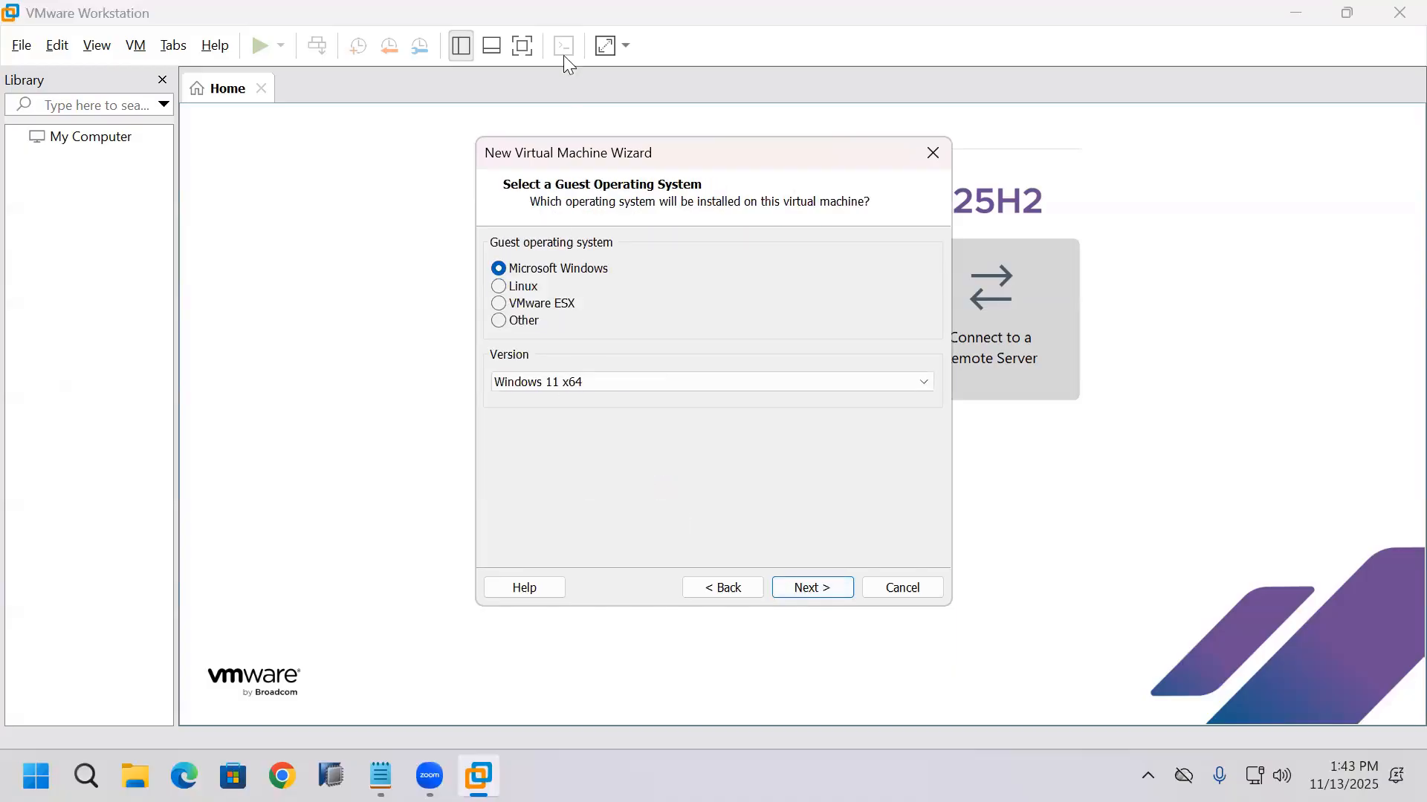
click(567, 382)
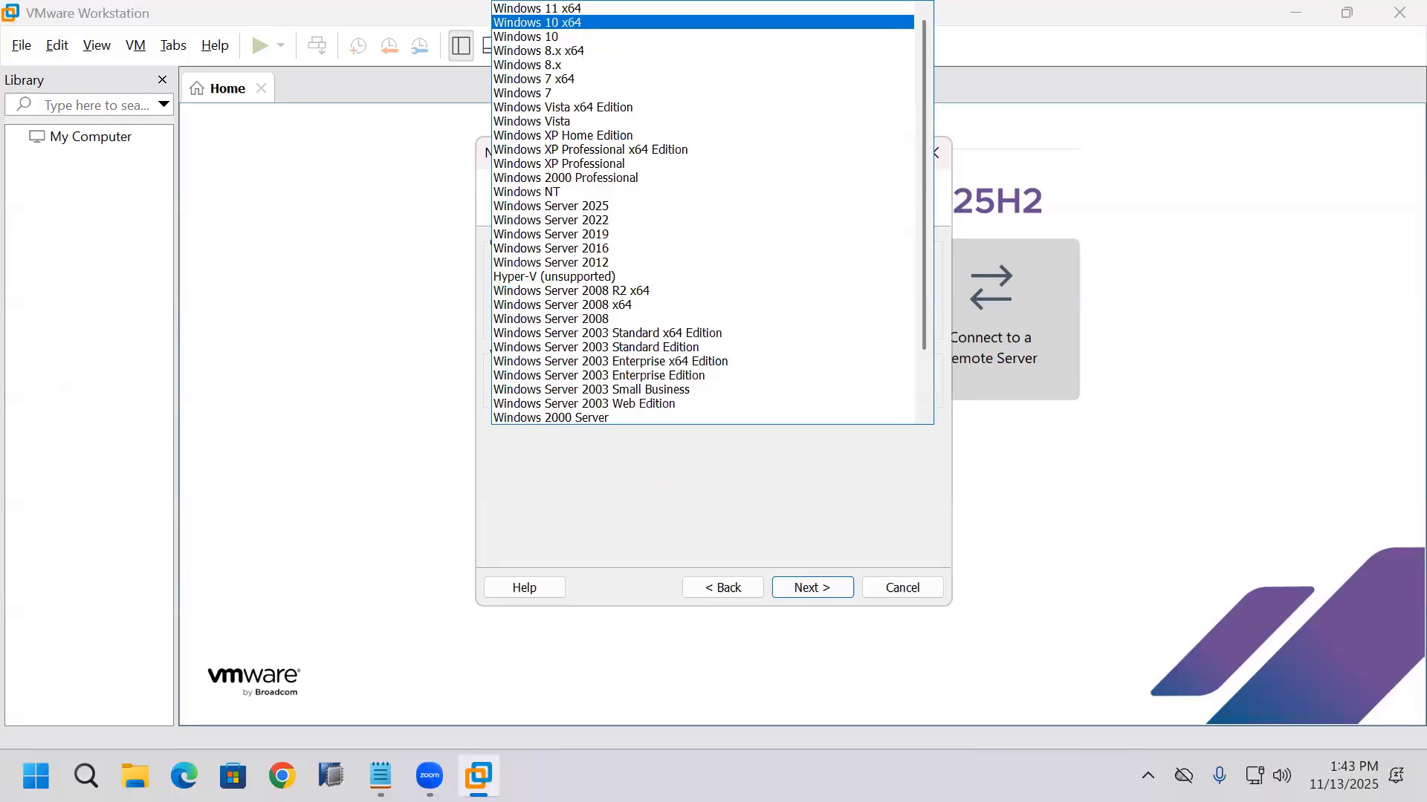
key(Return)
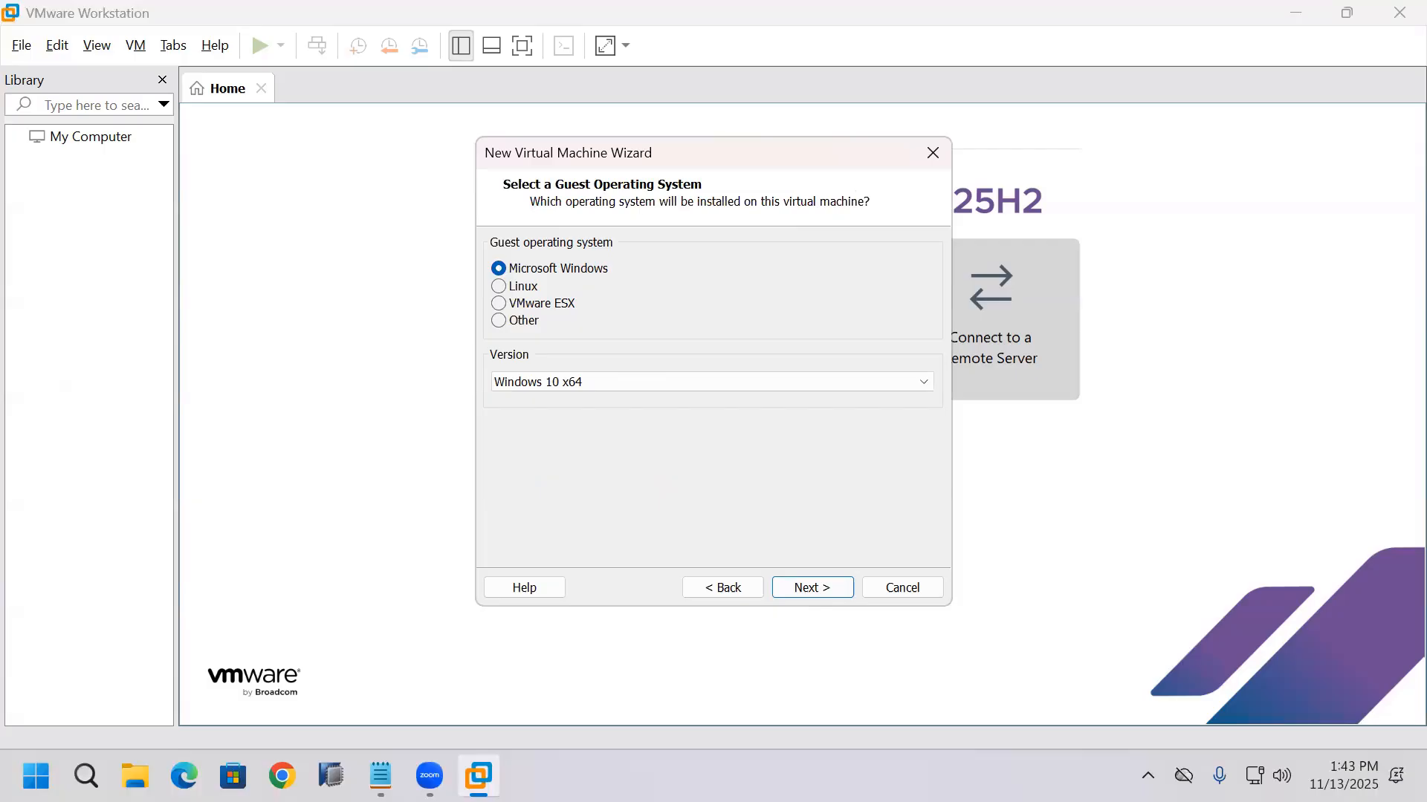
Step: Set the guest operating system to Linux with version SUSE Linux Enterprise 16 64-bit and continue
click(503, 290)
click(925, 383)
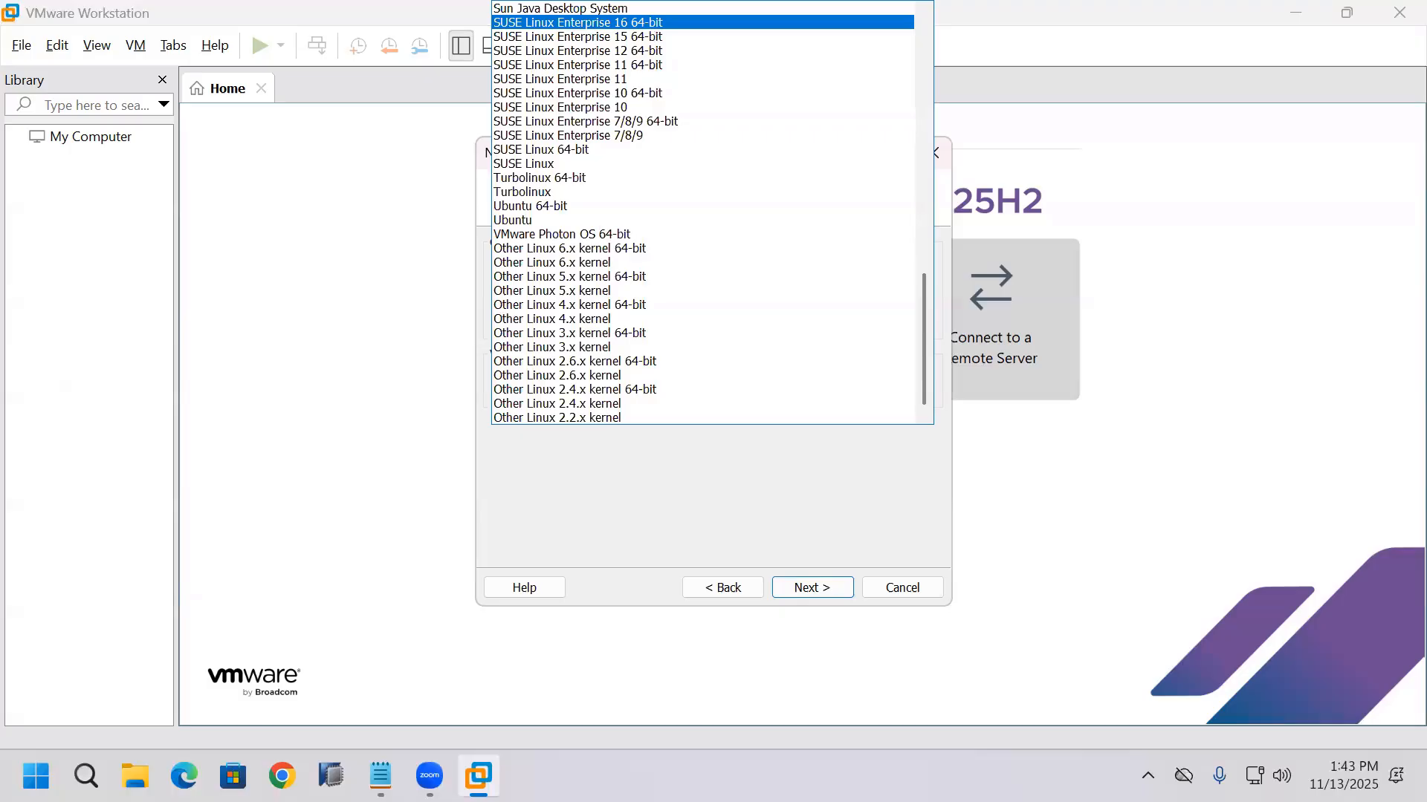
click(578, 23)
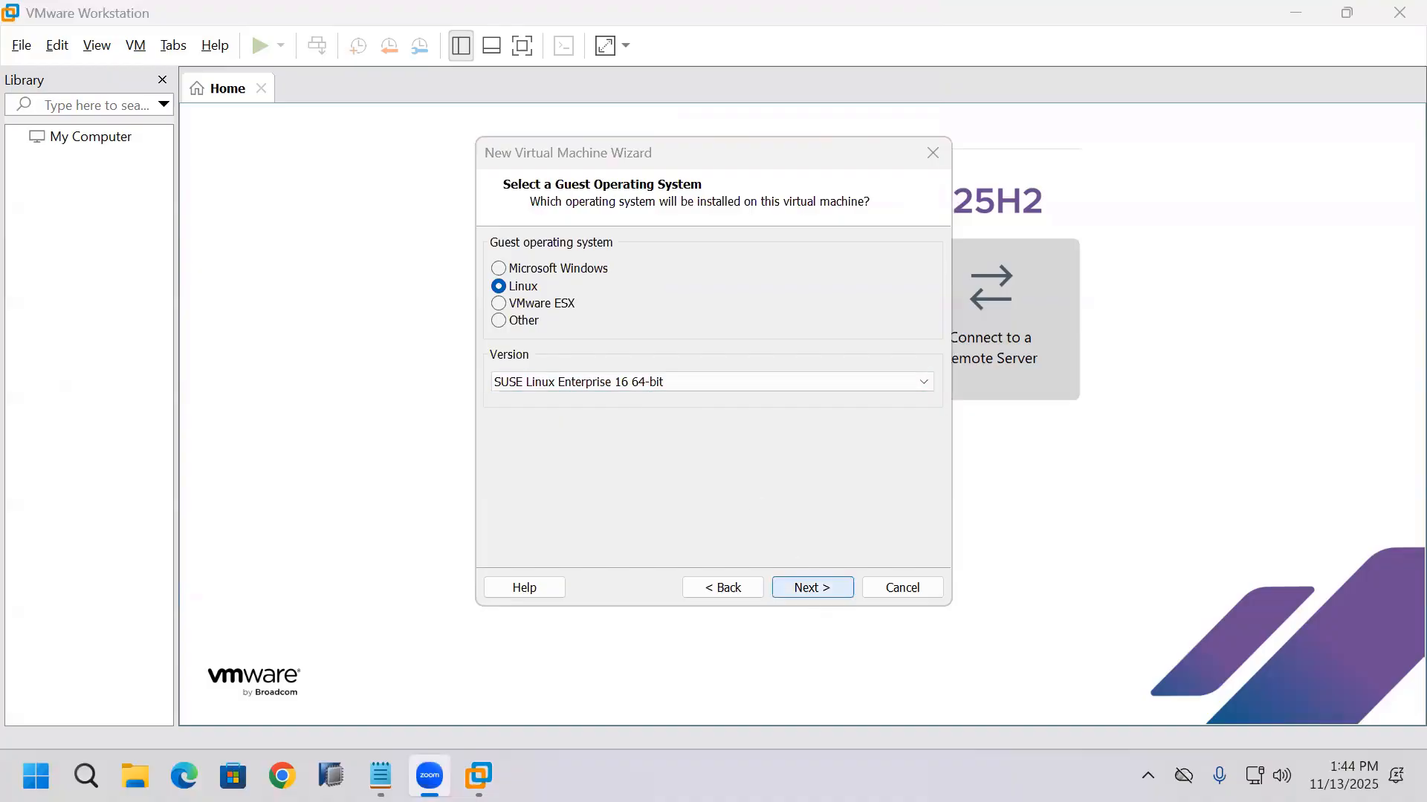
click(812, 587)
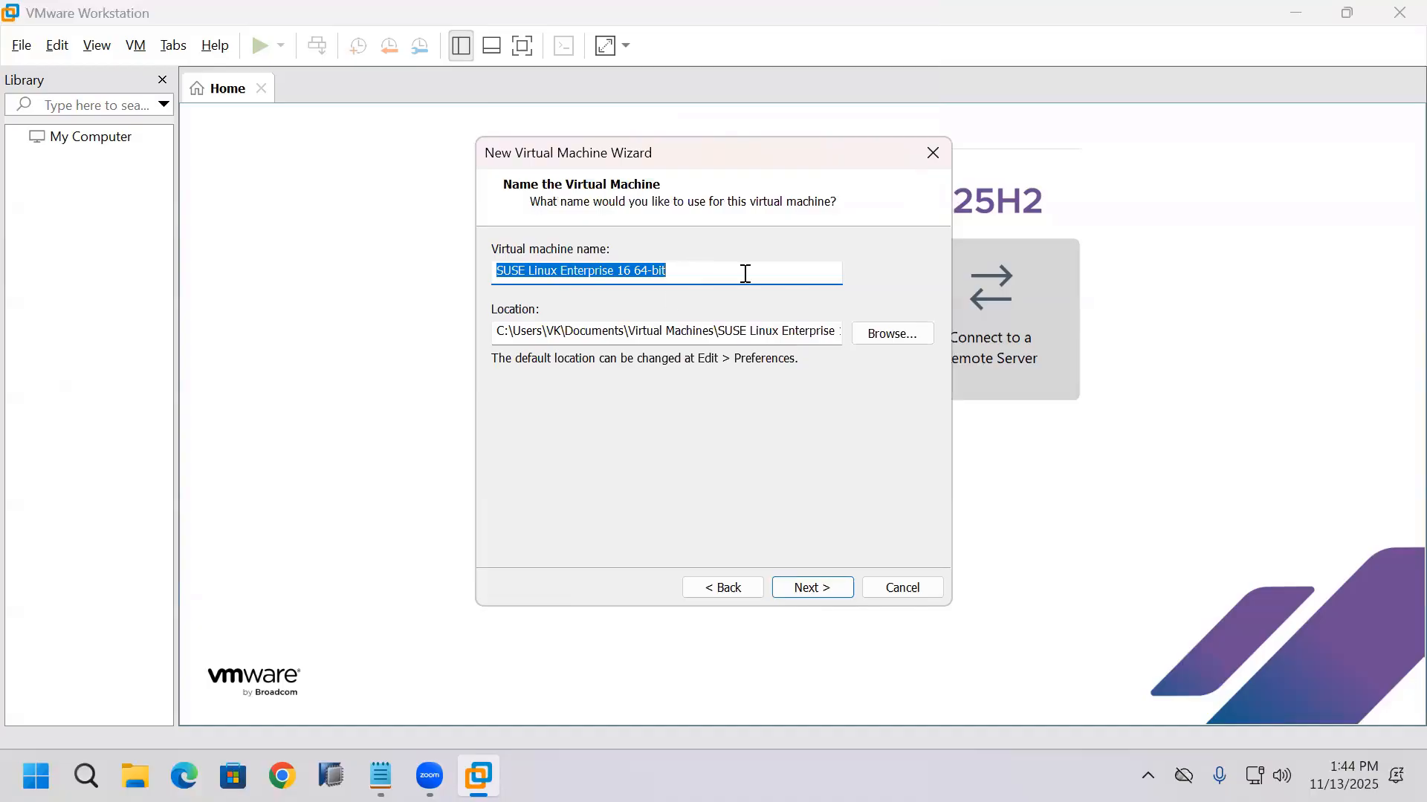
Step: Name the virtual machine S4D, set its location to F:\S4D, and continue to the processor configuration
text(S)
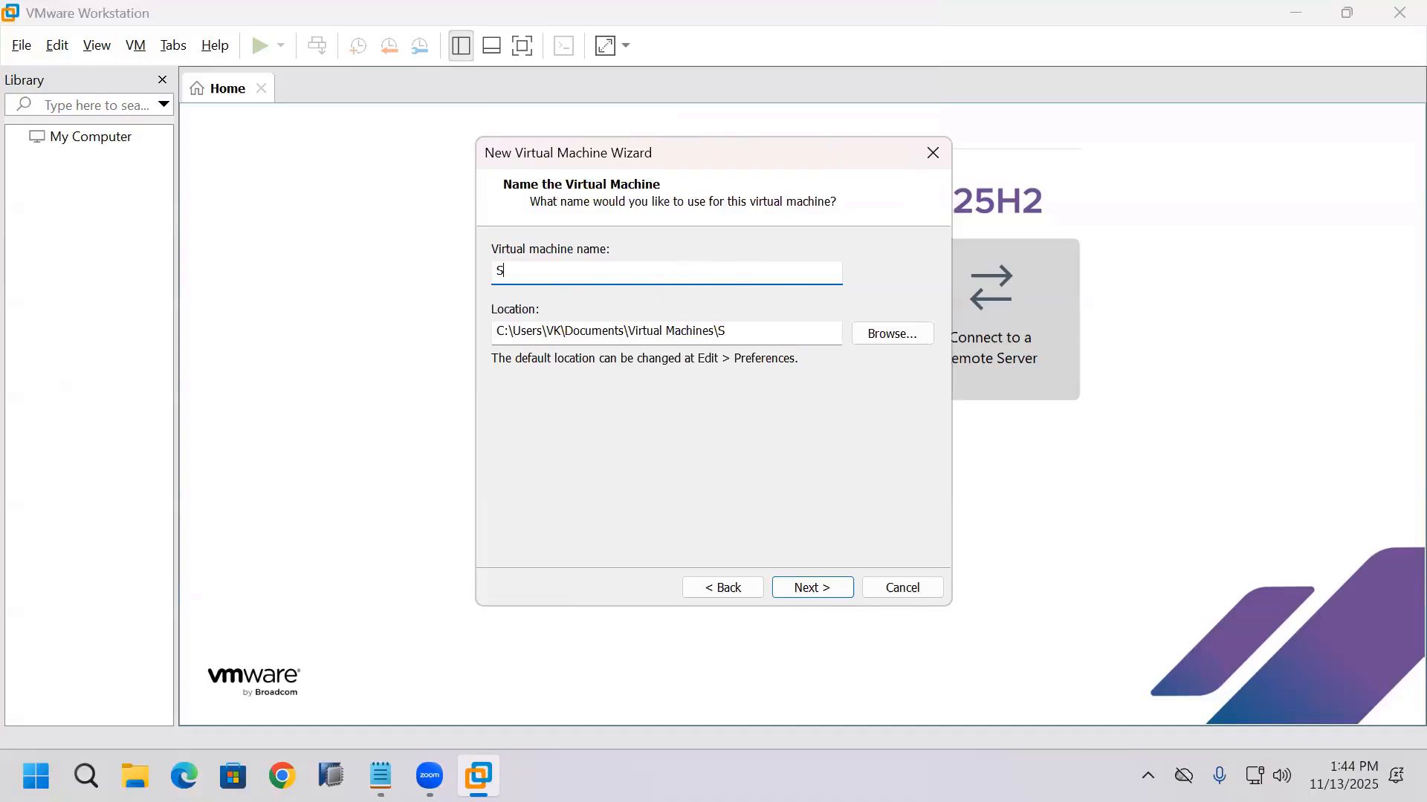
text(4D)
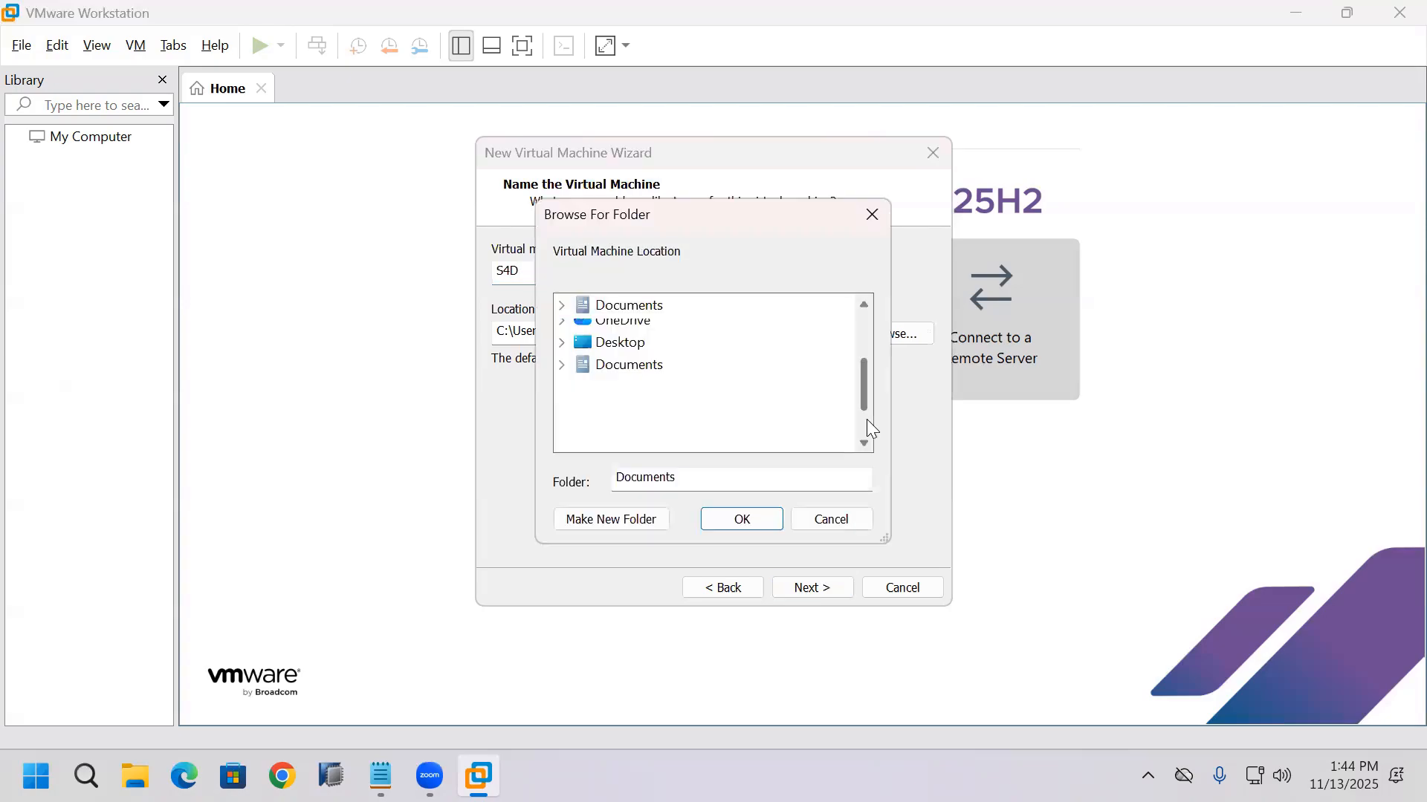
scroll(859, 420, down, 3)
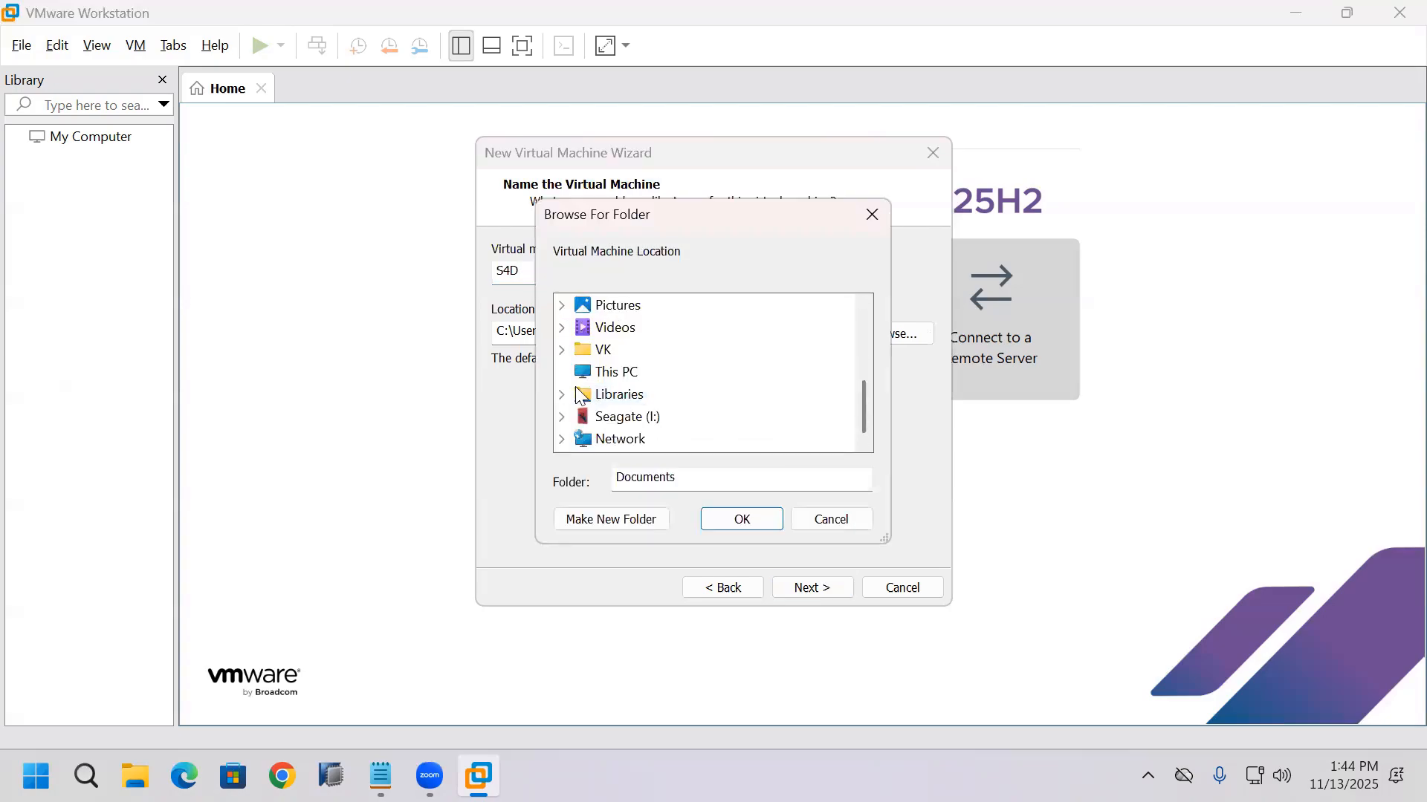
click(561, 373)
click(582, 394)
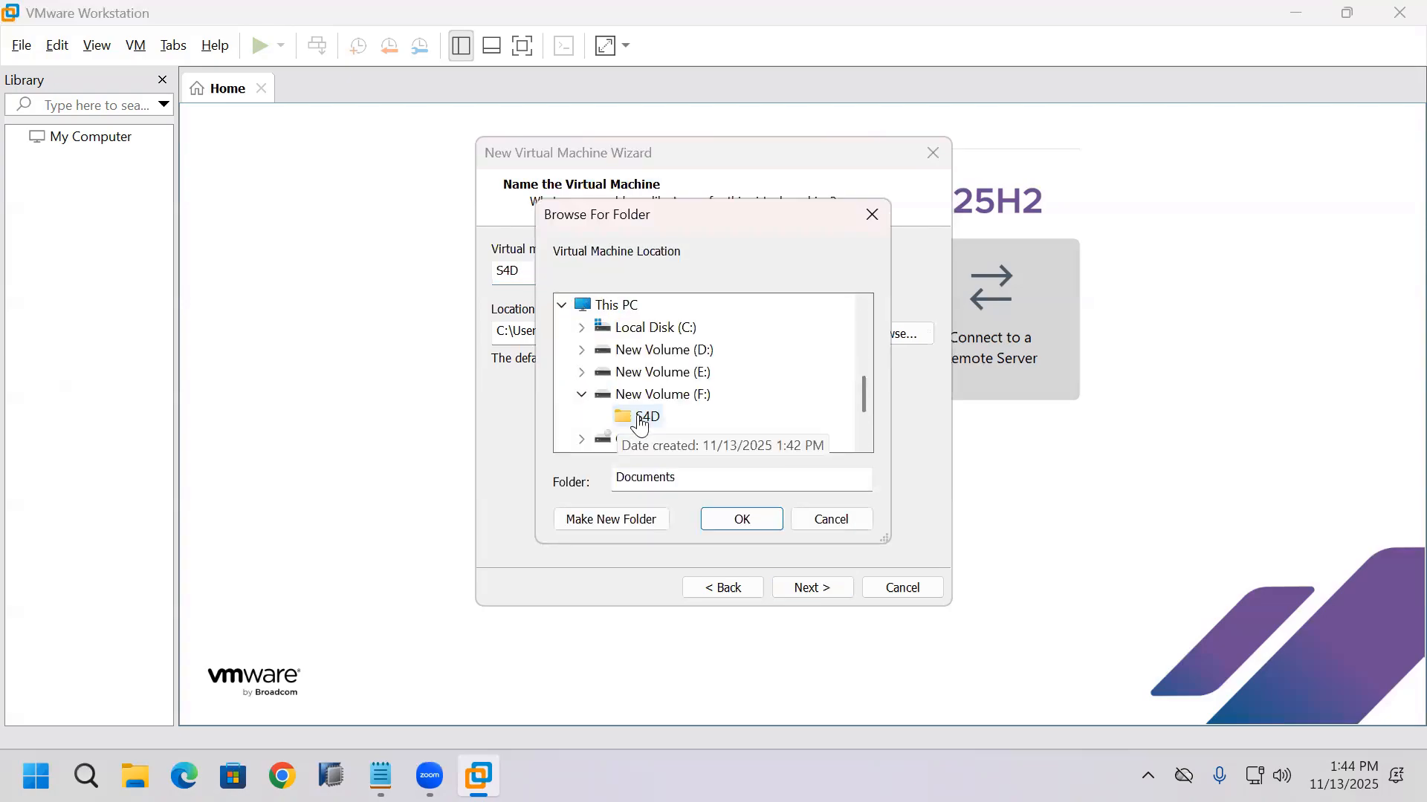
click(638, 417)
key(Return)
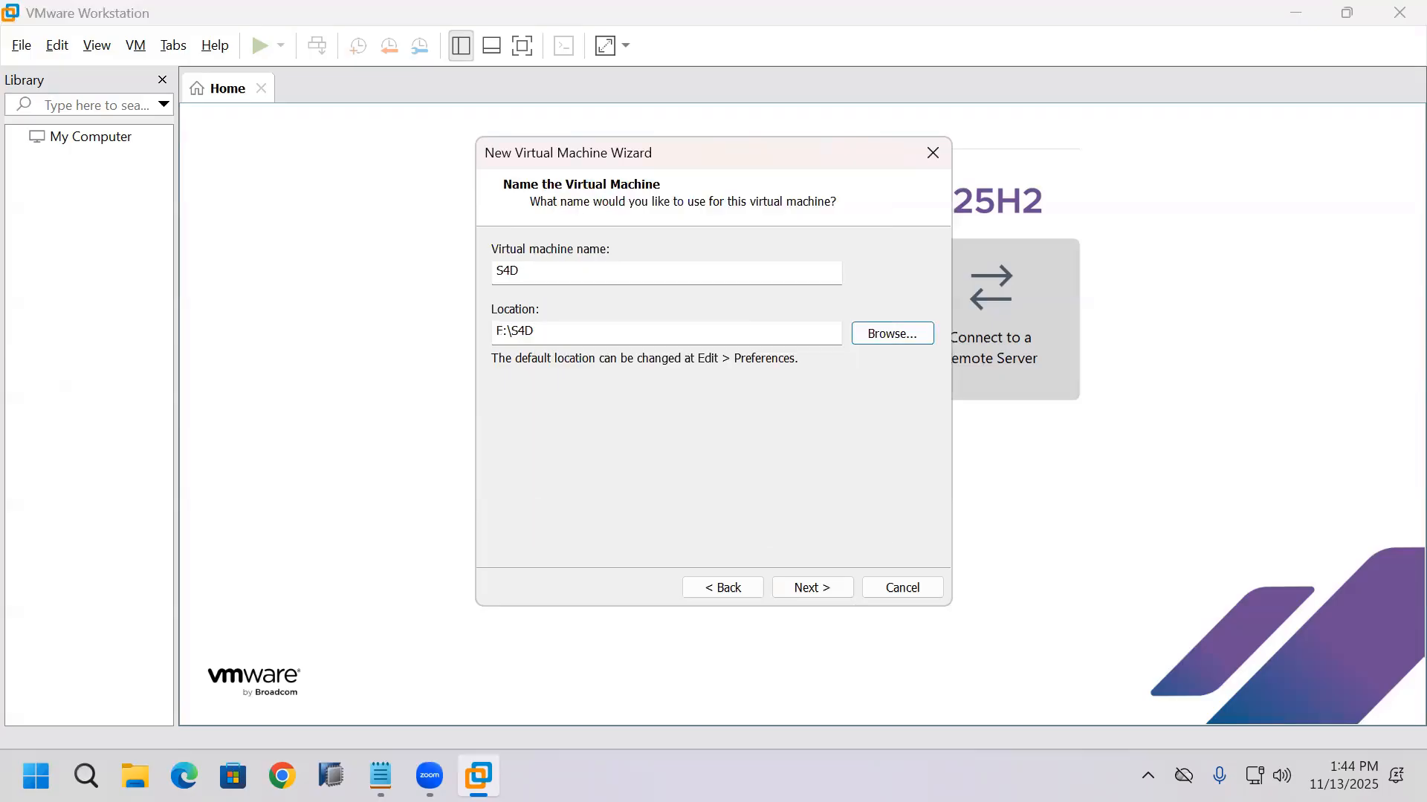
click(134, 775)
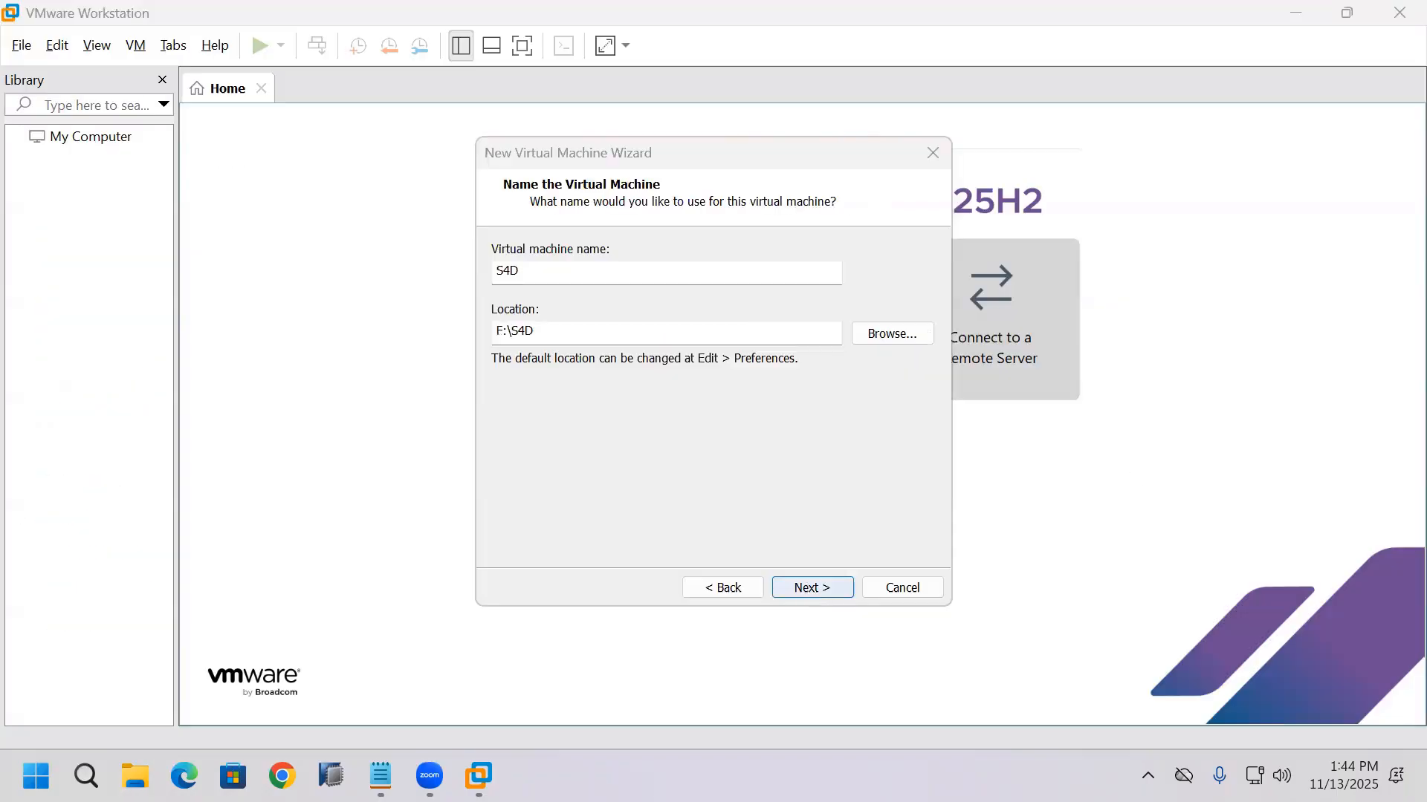
key(Return)
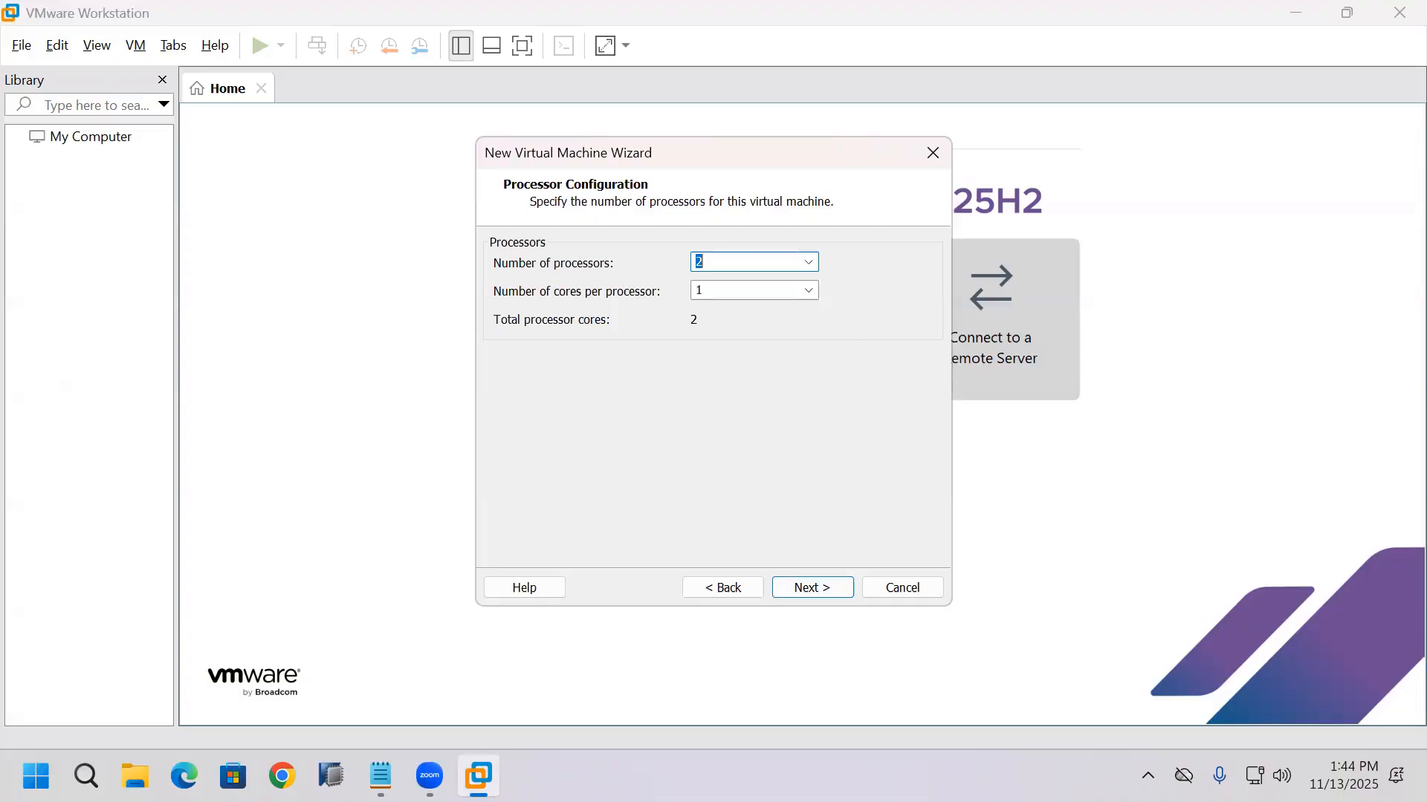
Step: Check the host CPU's sockets, cores and logical processors in Task Manager and return to VMware Workstation
right_click(1087, 757)
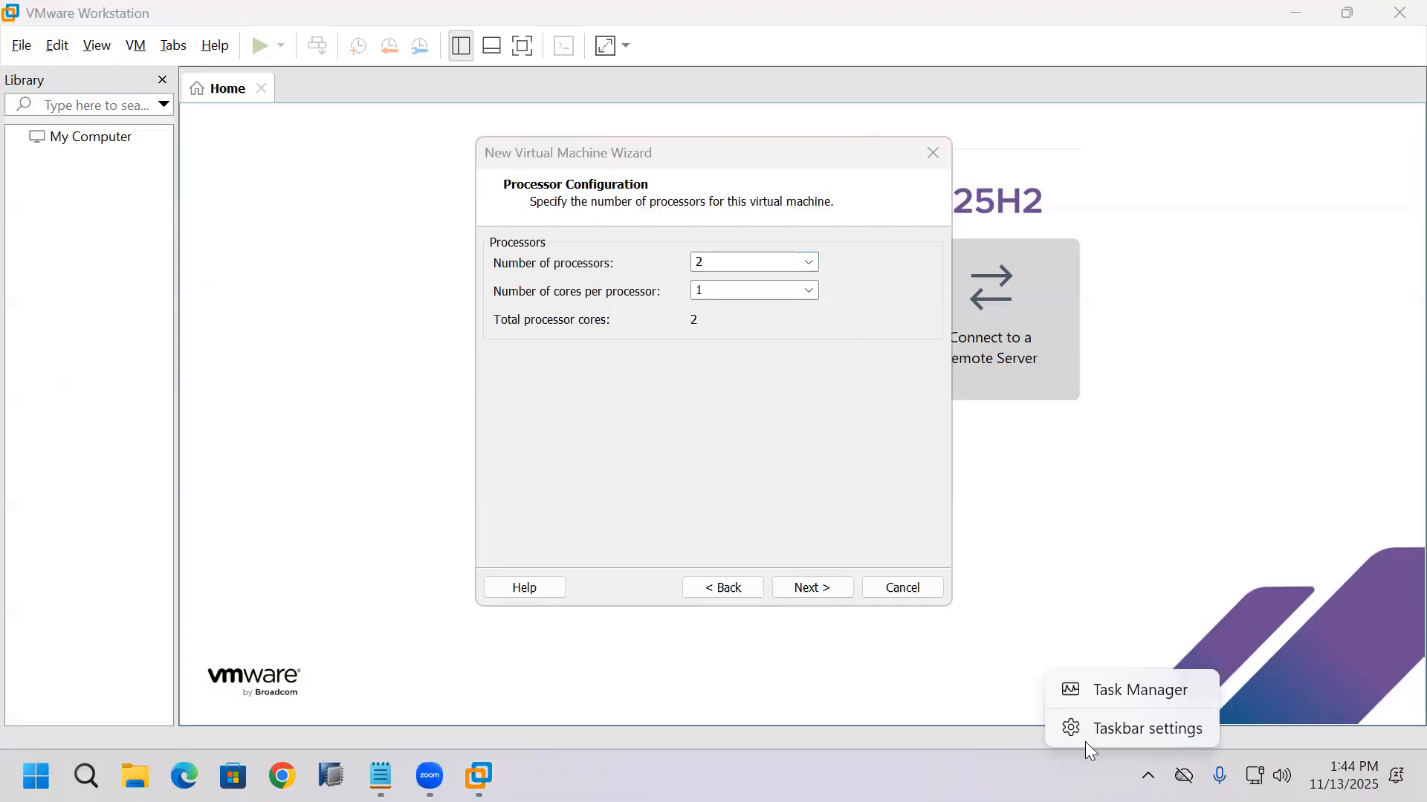
click(1113, 706)
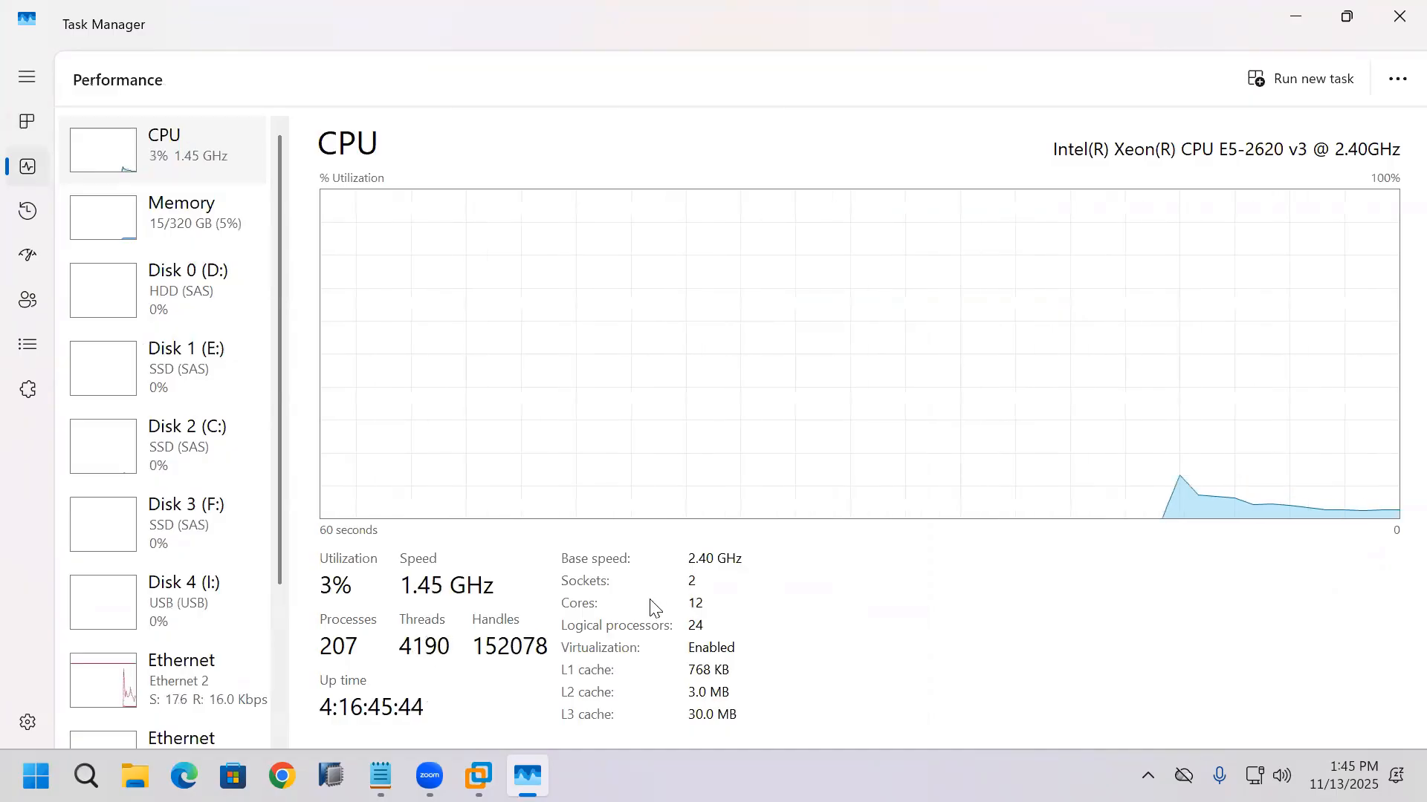
click(484, 762)
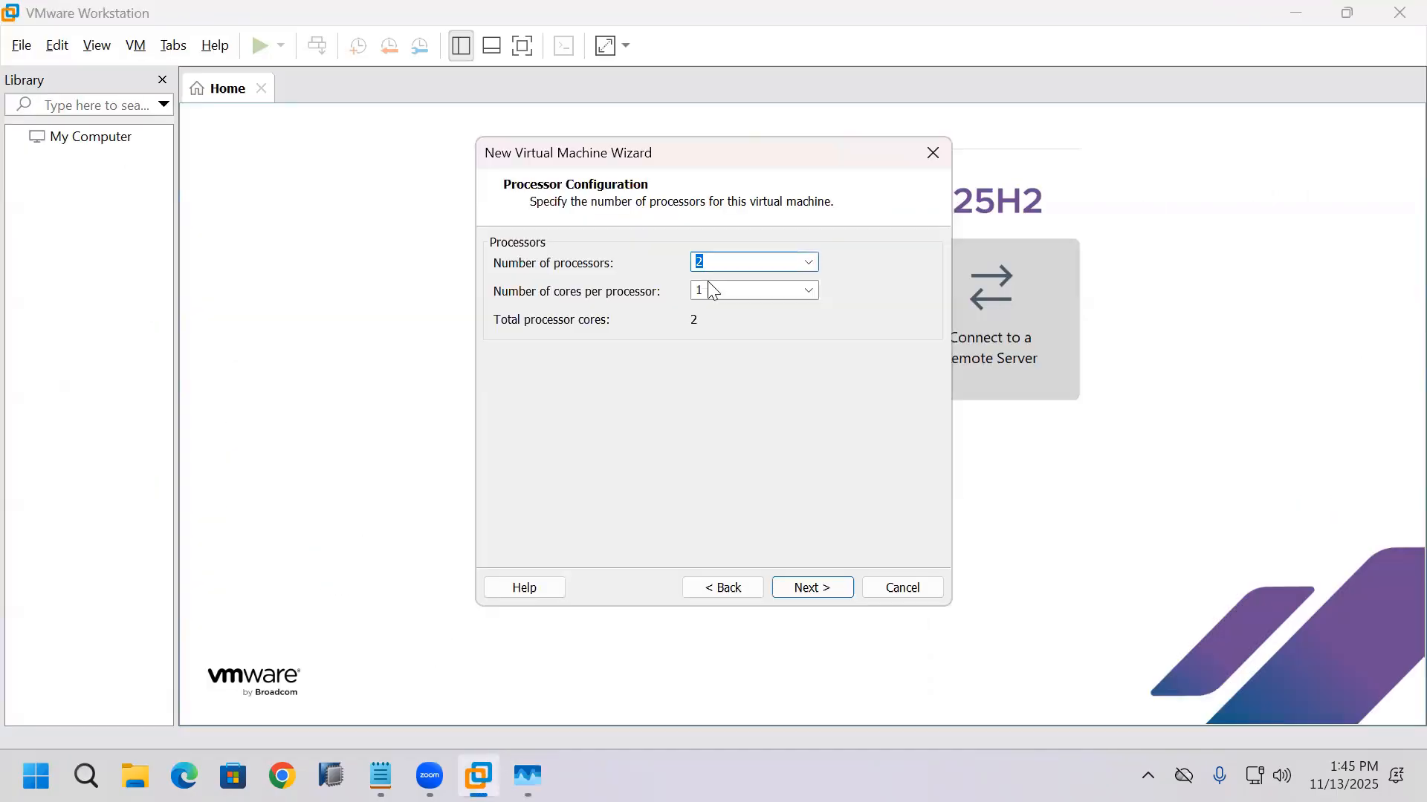
Step: Set the number of processors to 2 and recheck the host's CPU details in Task Manager
click(808, 266)
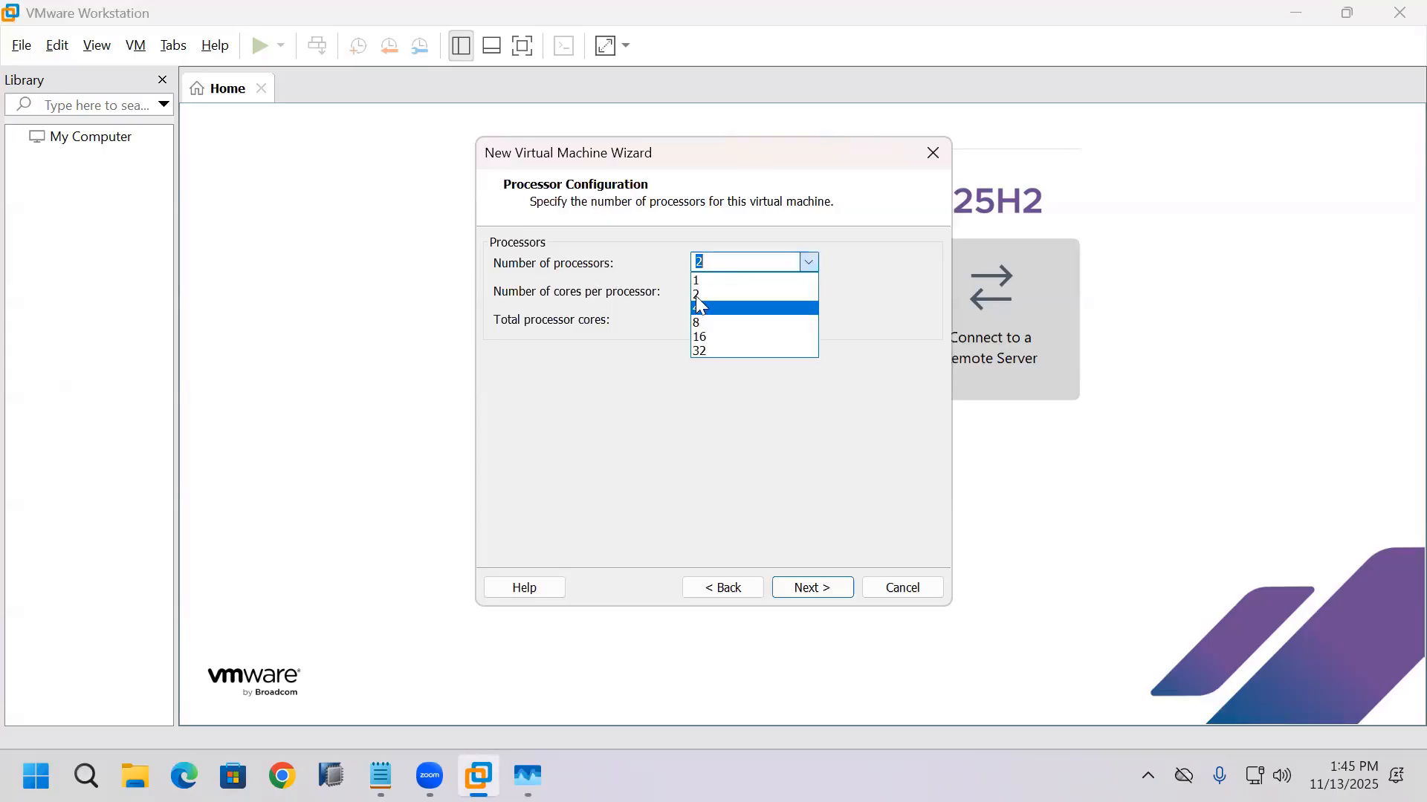
click(695, 294)
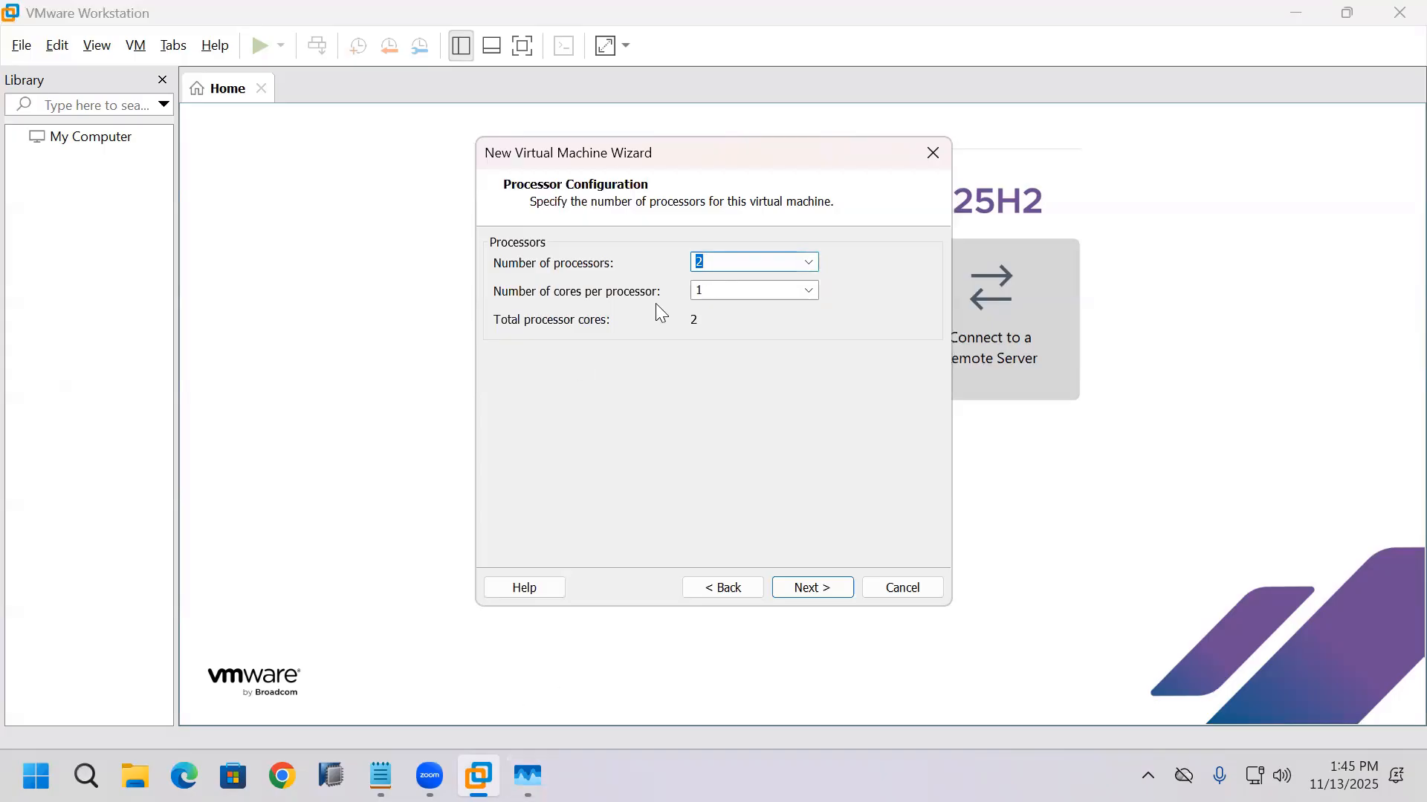
key(alt+Tab)
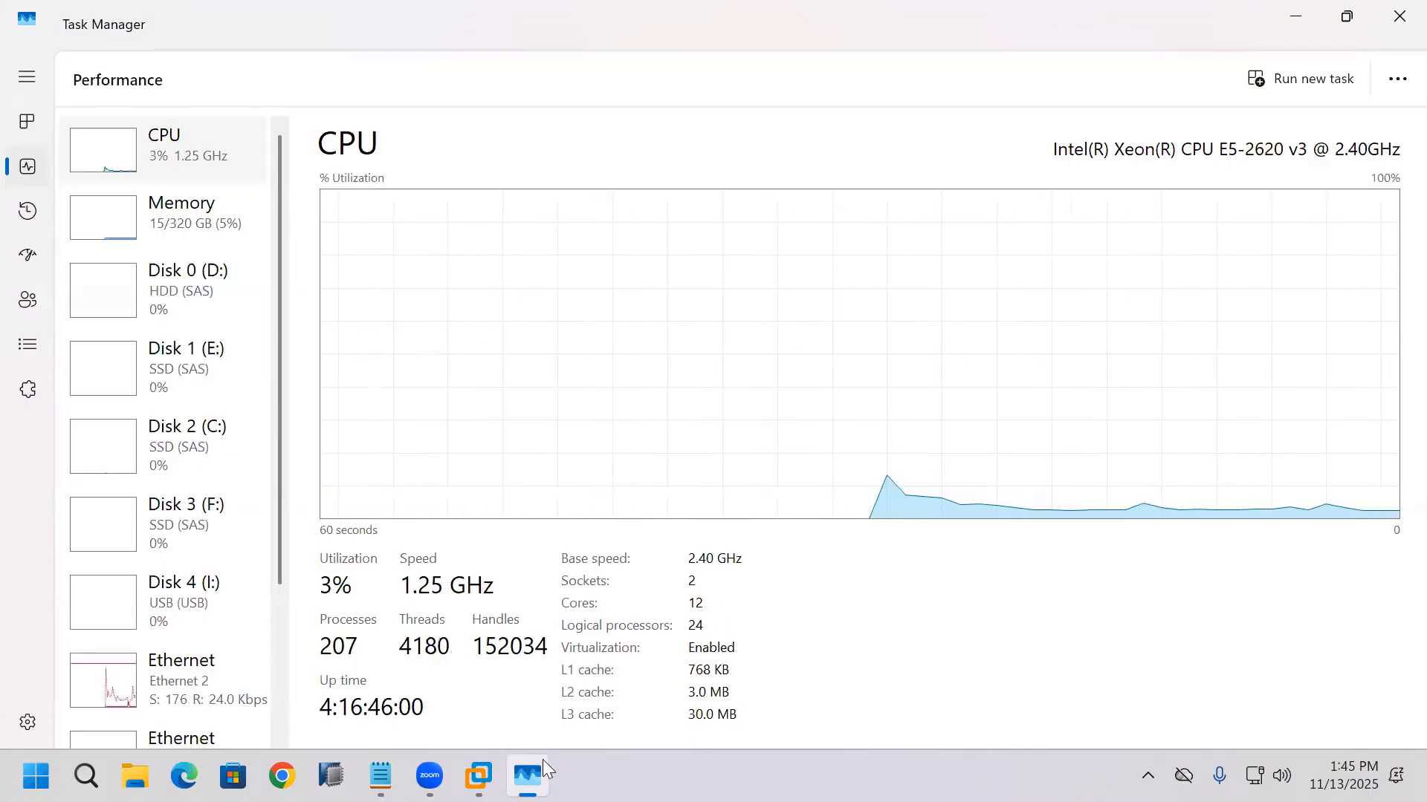
key(alt+Tab)
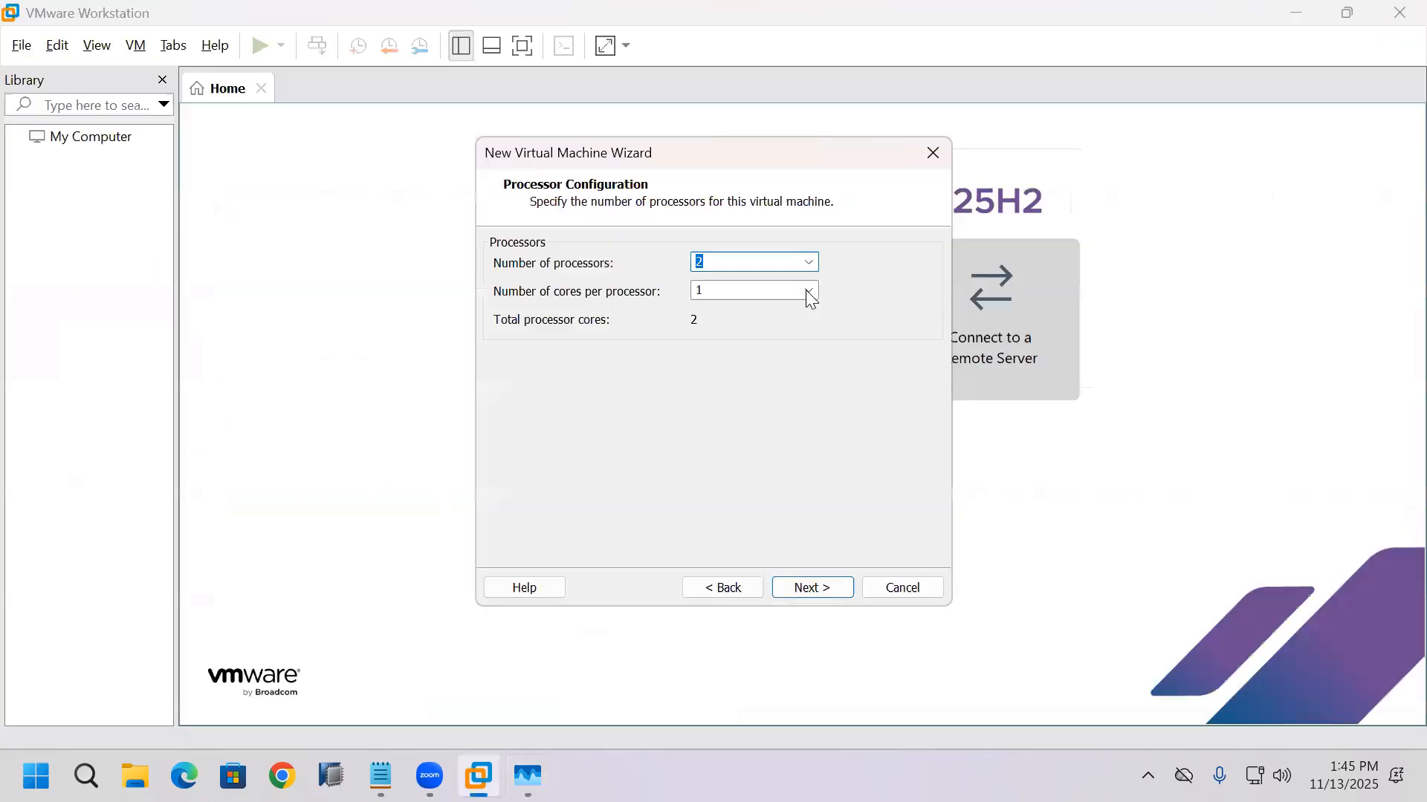
Step: Try 16, 32 and 4 cores per processor for the virtual machine
click(809, 291)
click(709, 407)
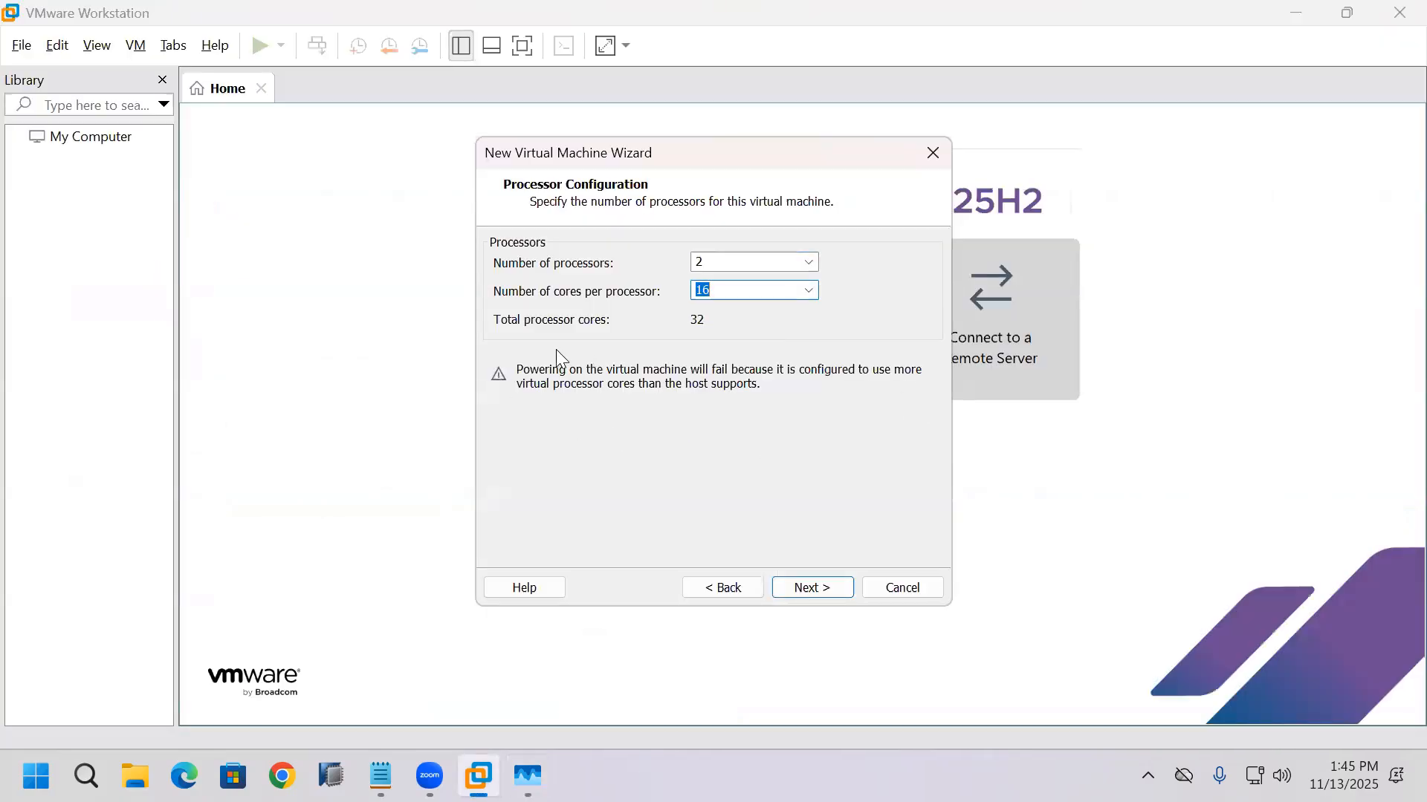
click(813, 295)
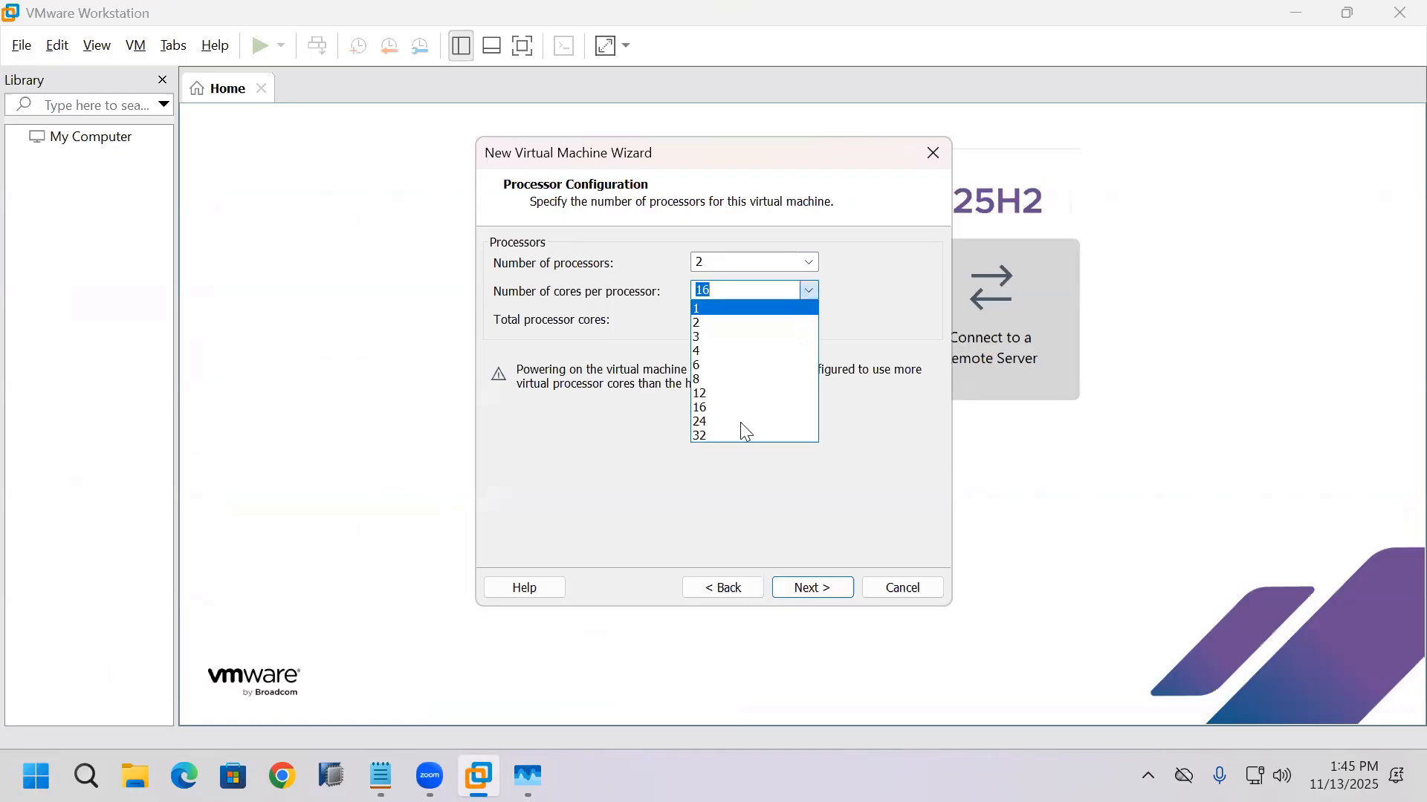
click(734, 431)
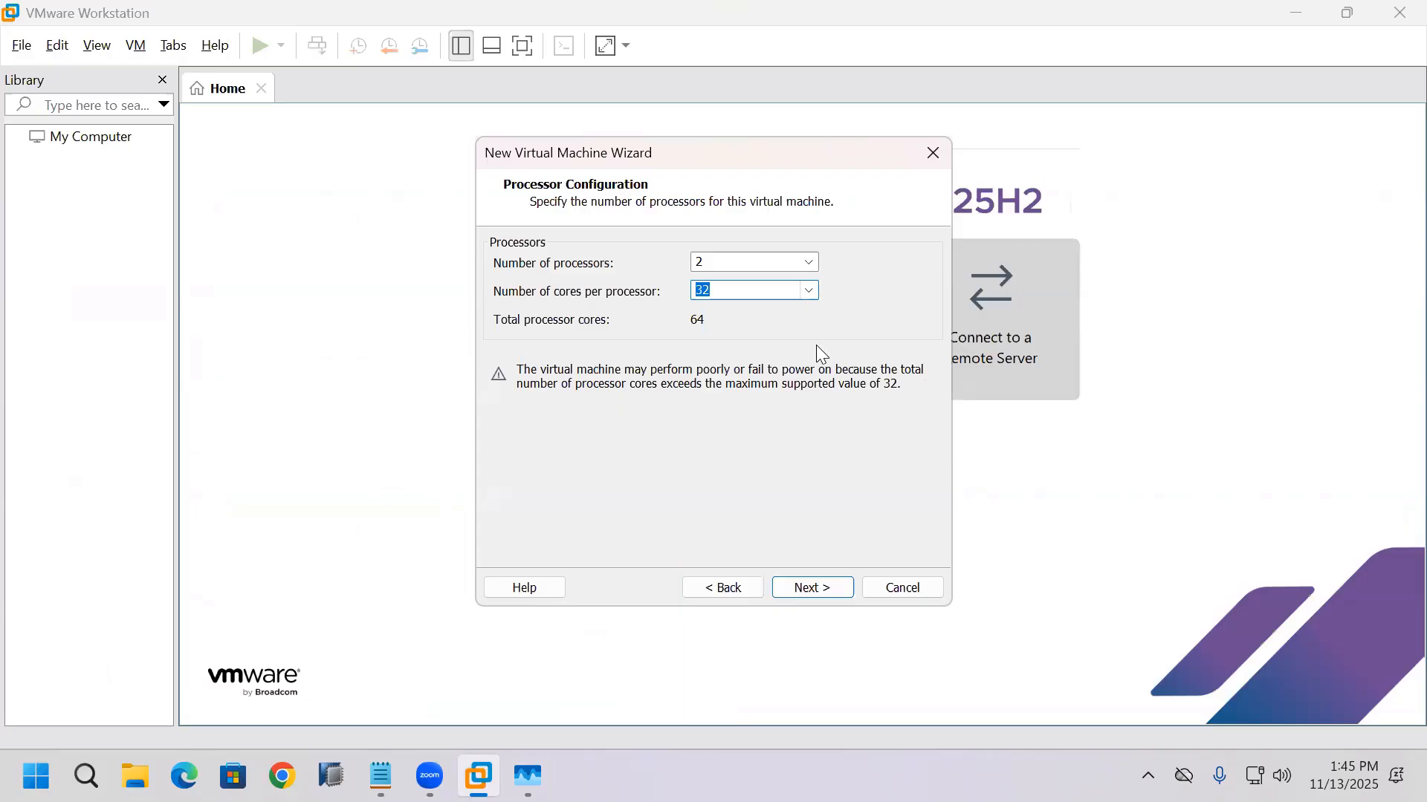
click(712, 349)
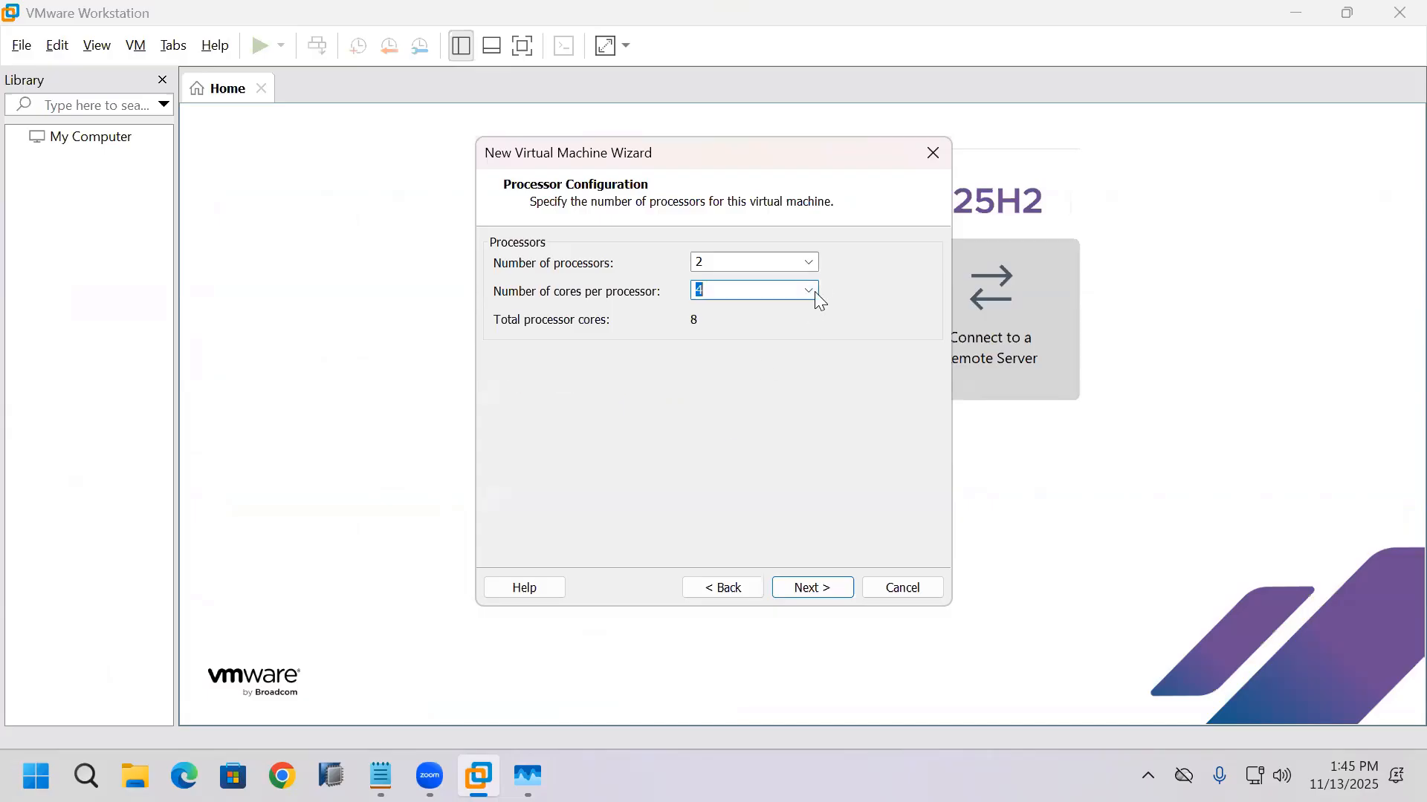
Step: Set the number of cores per processor to 12, close Task Manager, and continue to the memory settings
key(alt+Down)
key(Return)
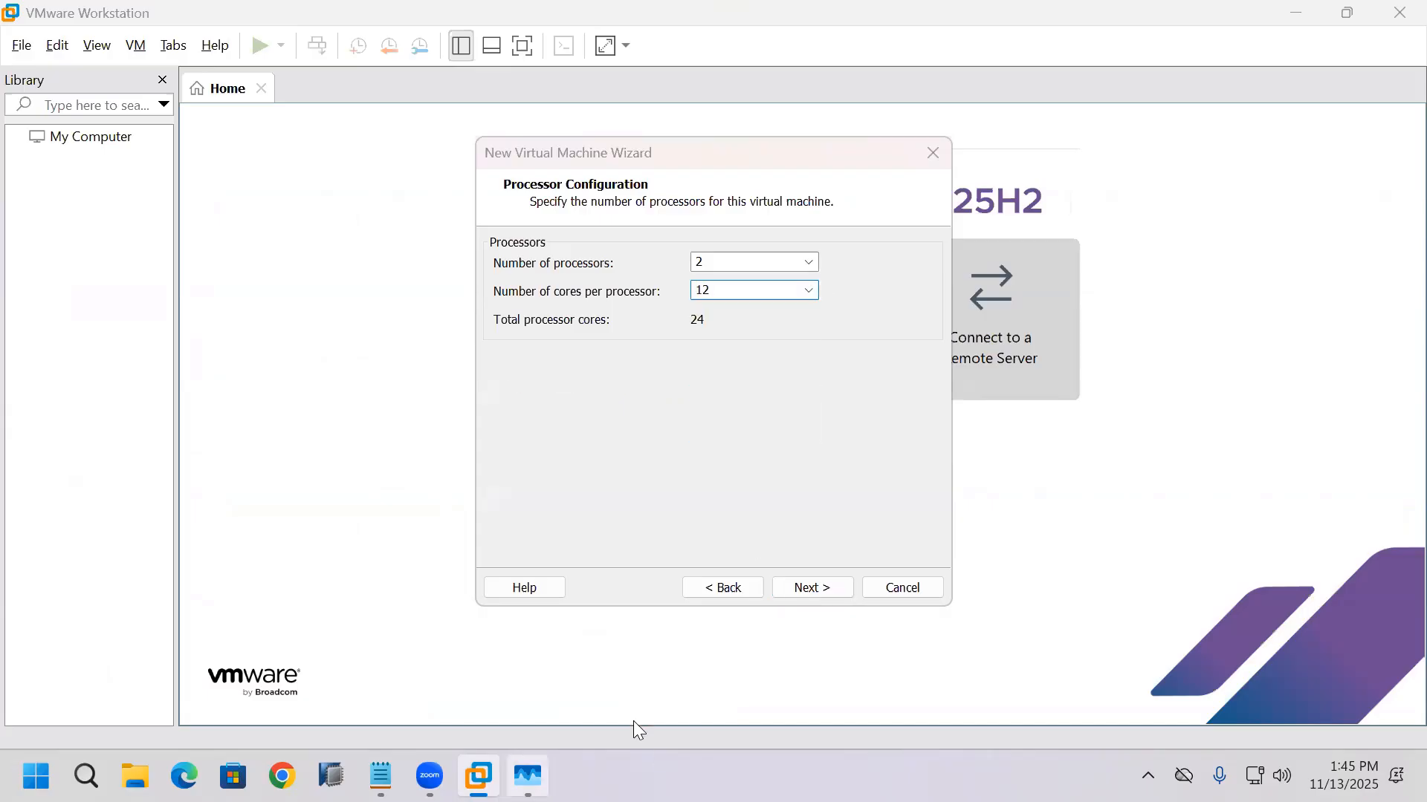
key(alt+Tab)
key(alt+F4)
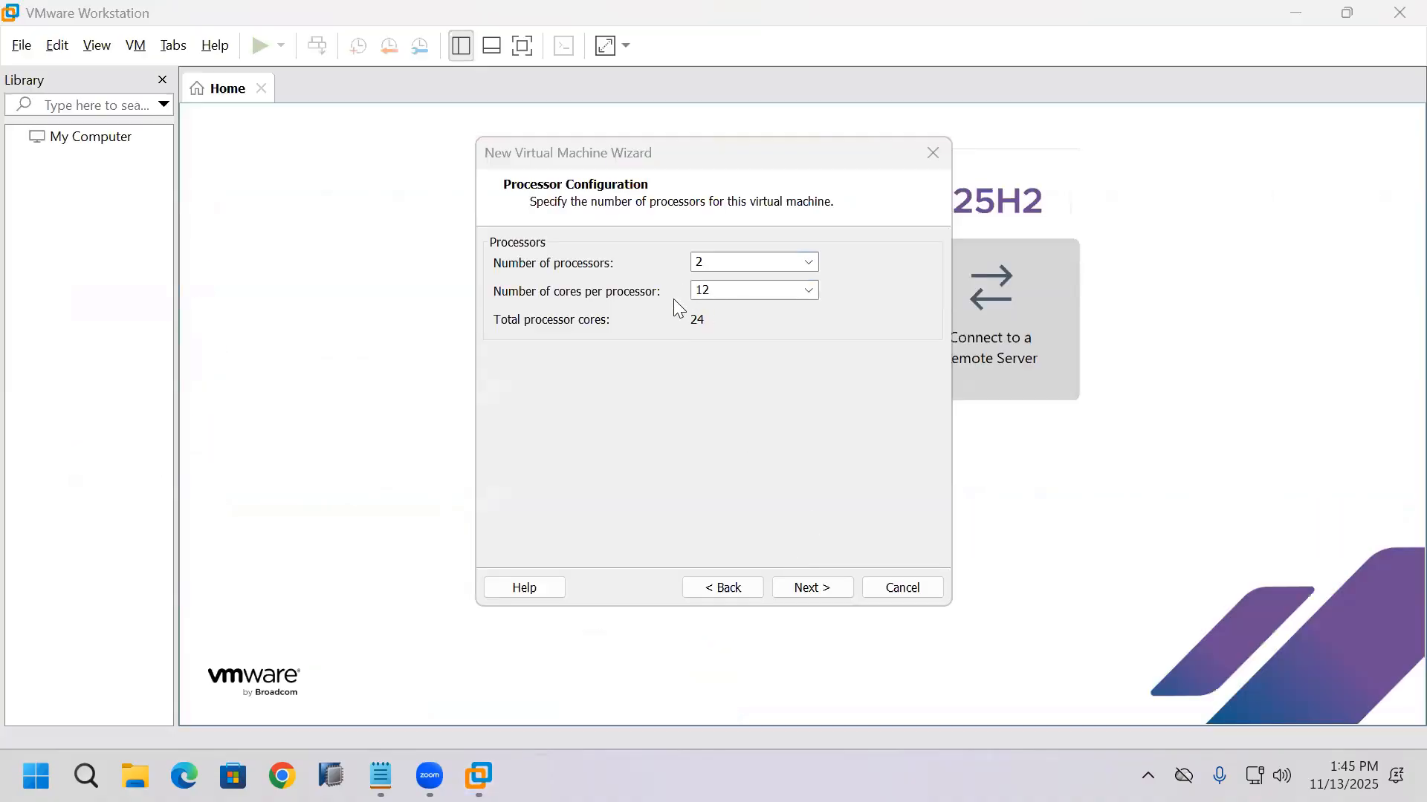
click(815, 588)
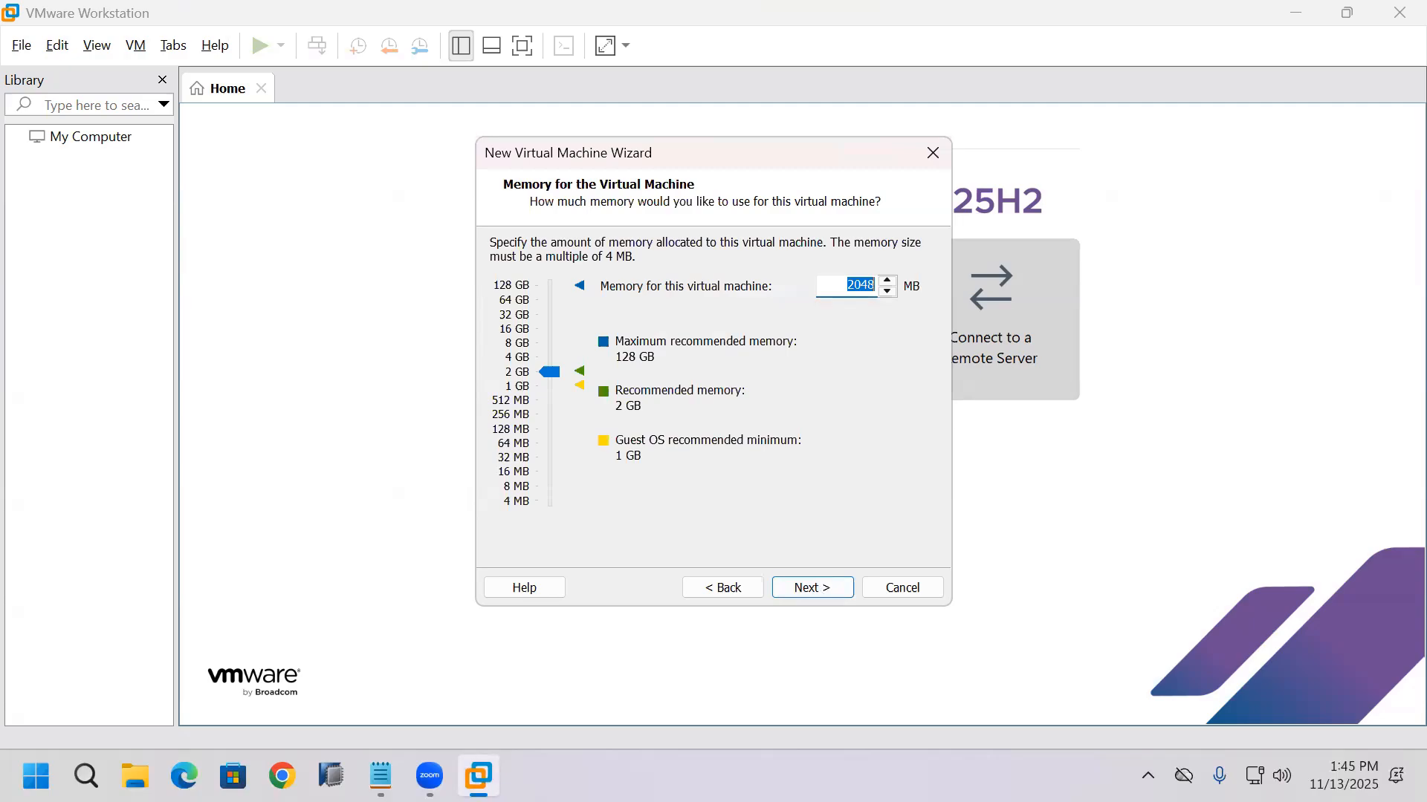
Step: Allocate 128 GB of memory to the virtual machine and select bridged networking for it
click(518, 286)
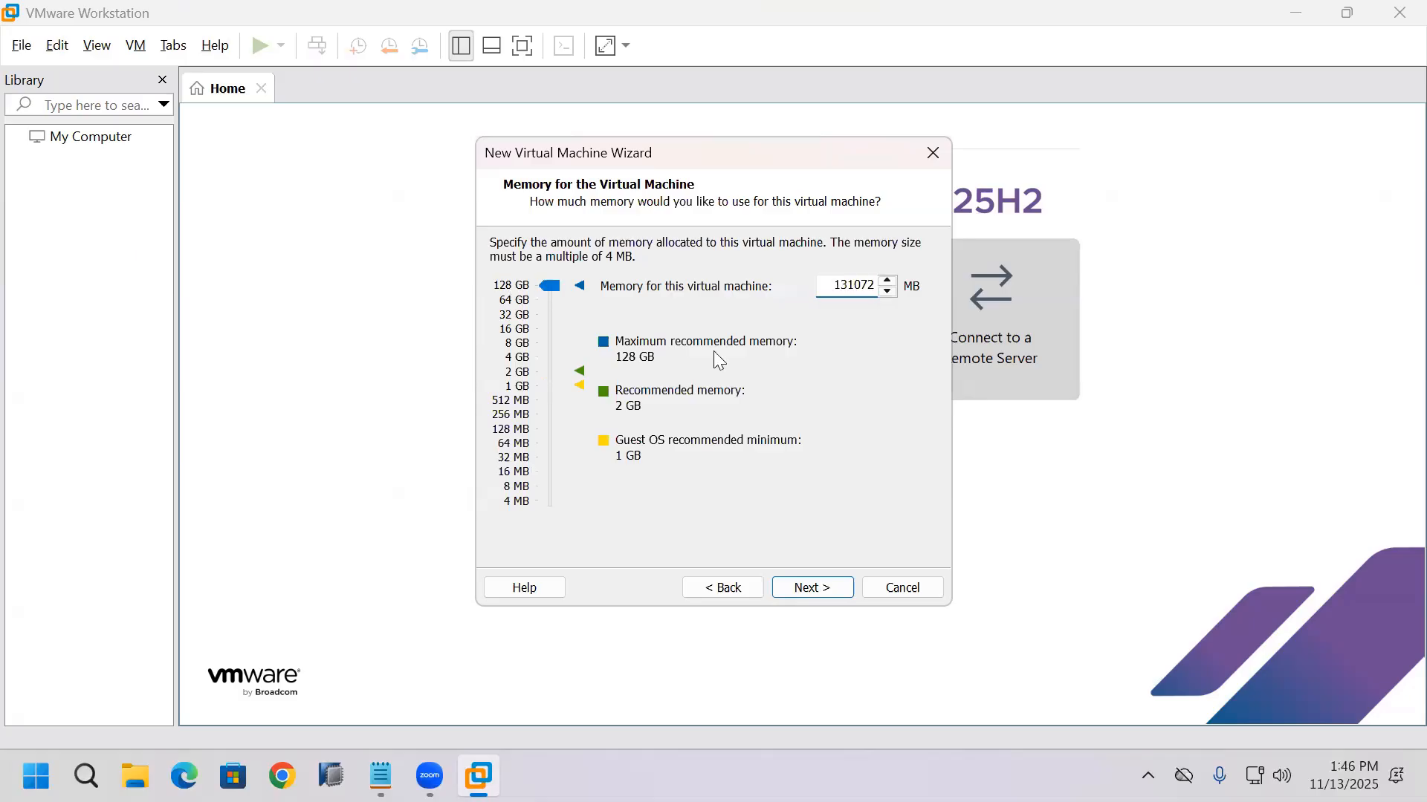
click(815, 591)
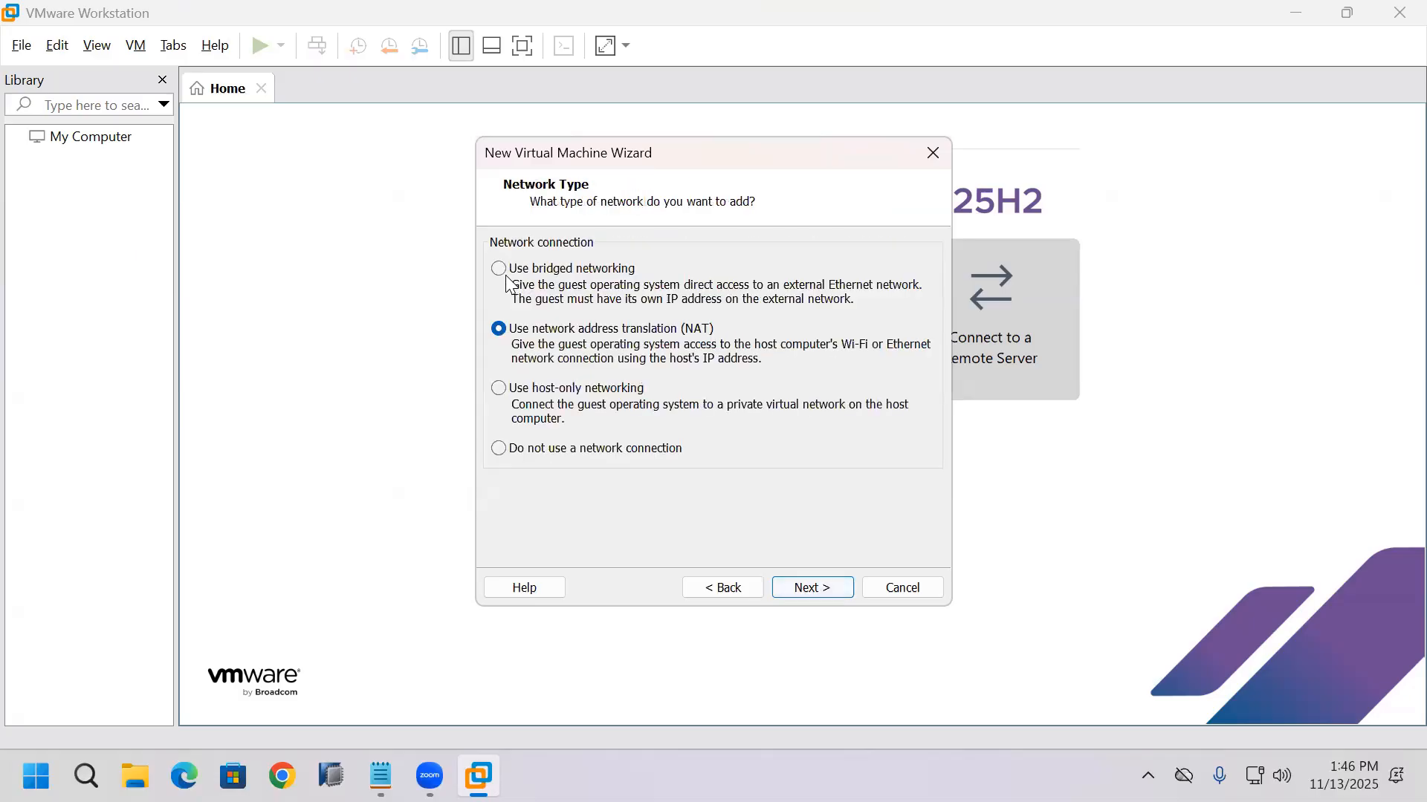
click(502, 276)
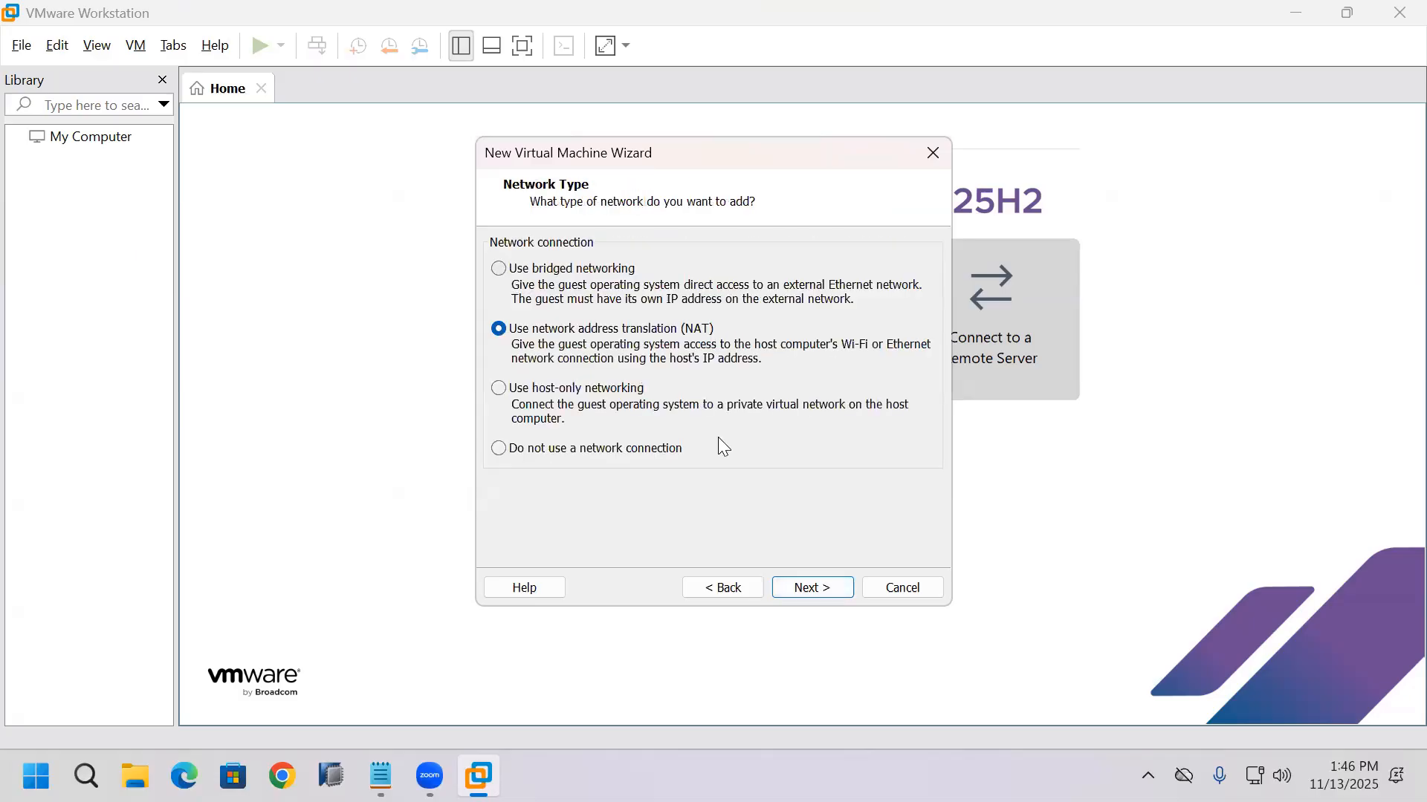
click(808, 600)
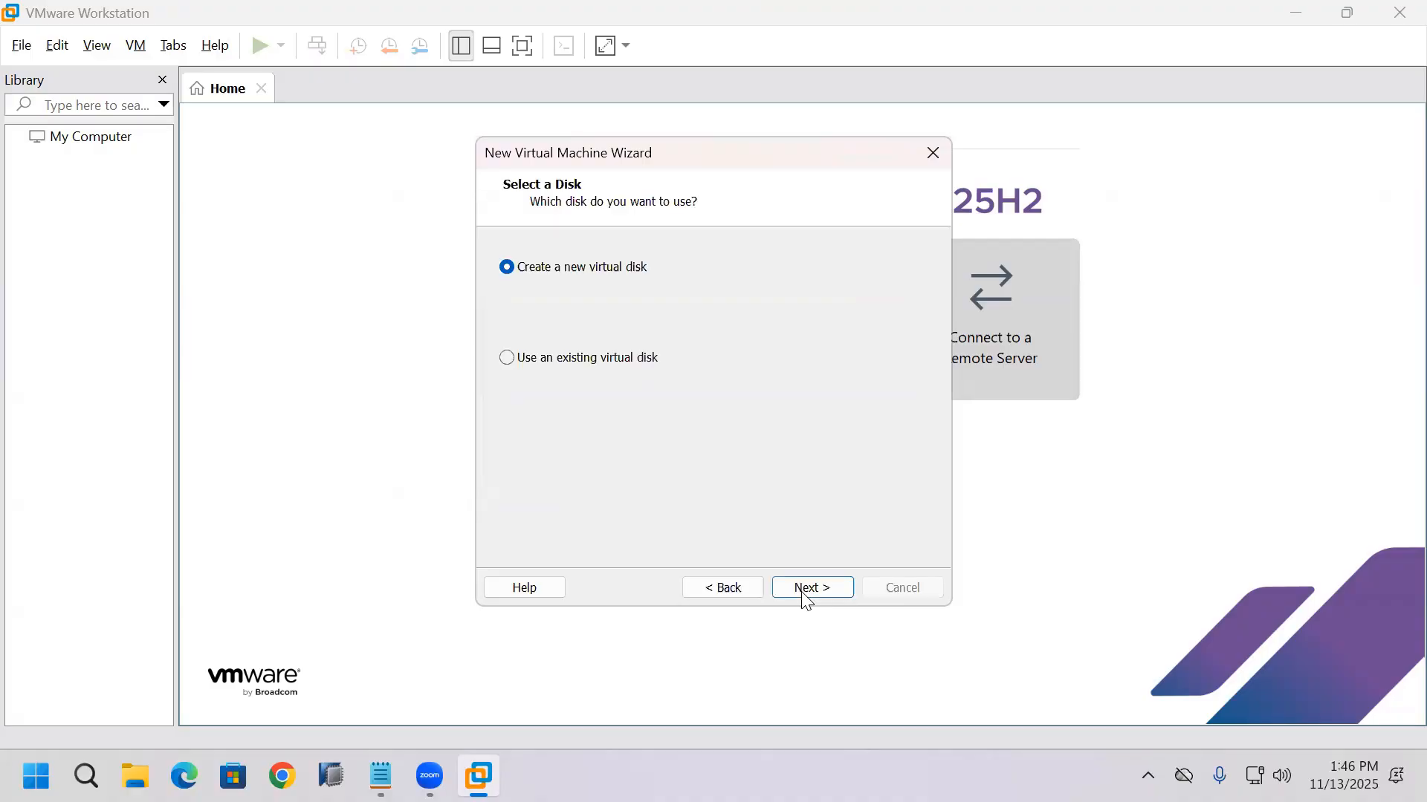
Step: Create a new virtual disk of 900 GB stored as a single file, checking the host drives' free space before sizing it
click(808, 595)
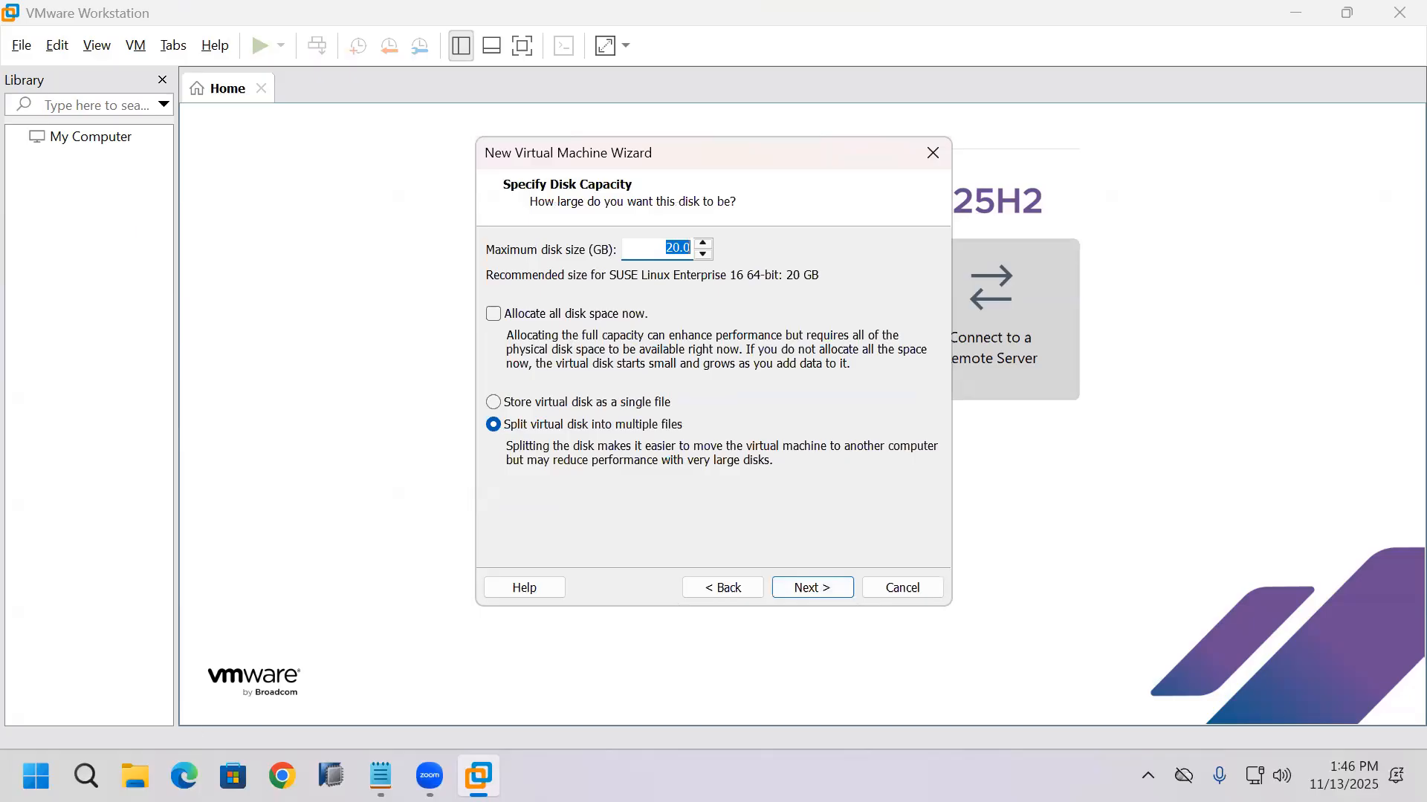
click(135, 776)
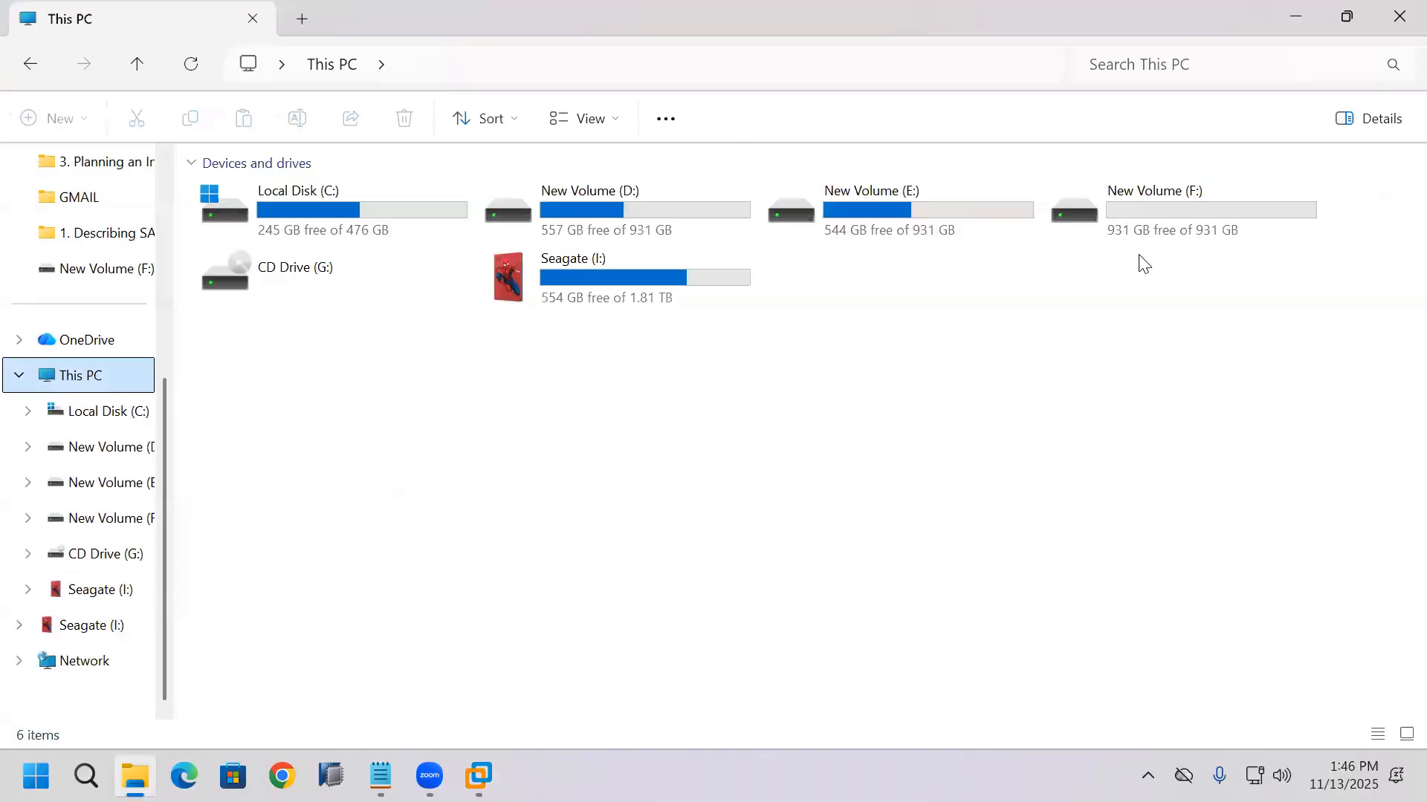
click(1397, 19)
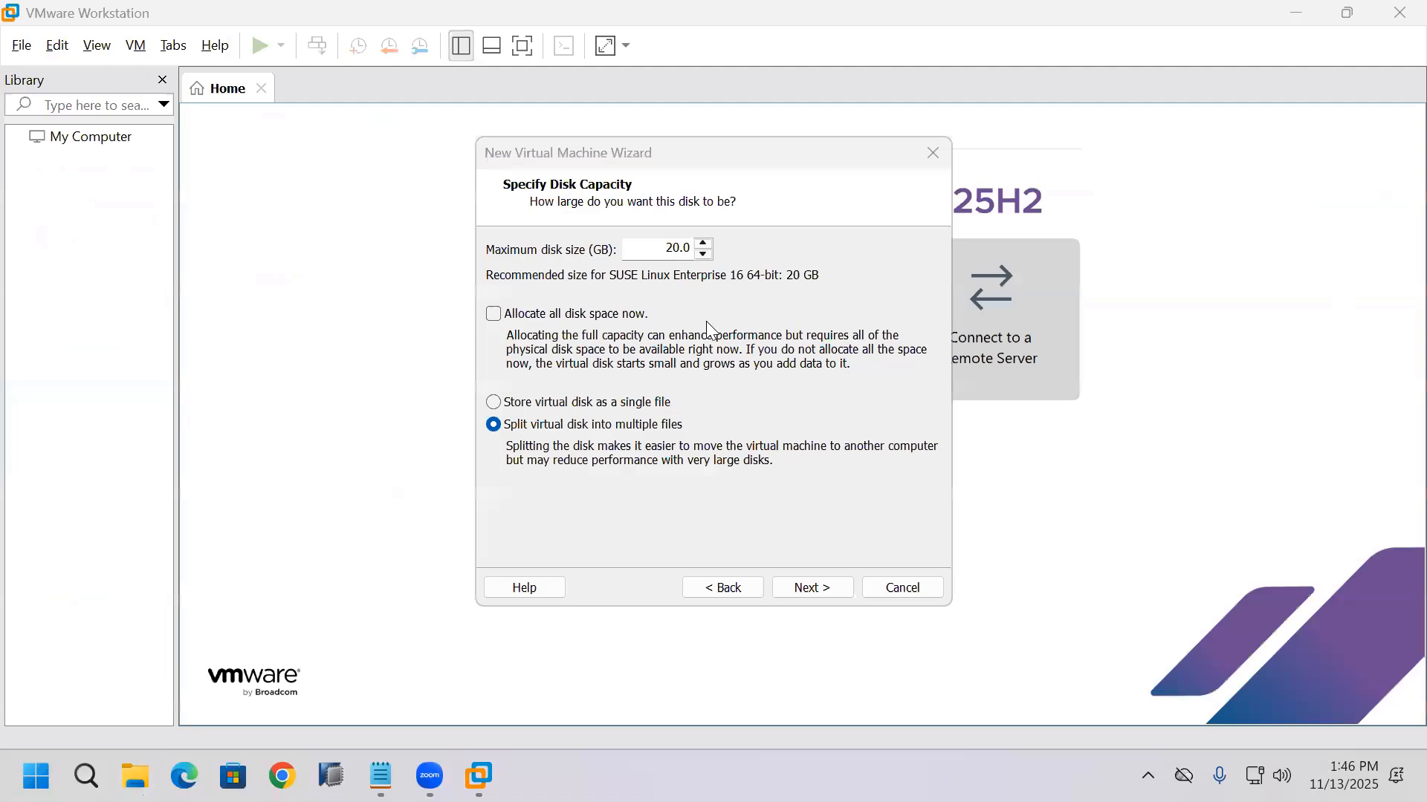
click(668, 248)
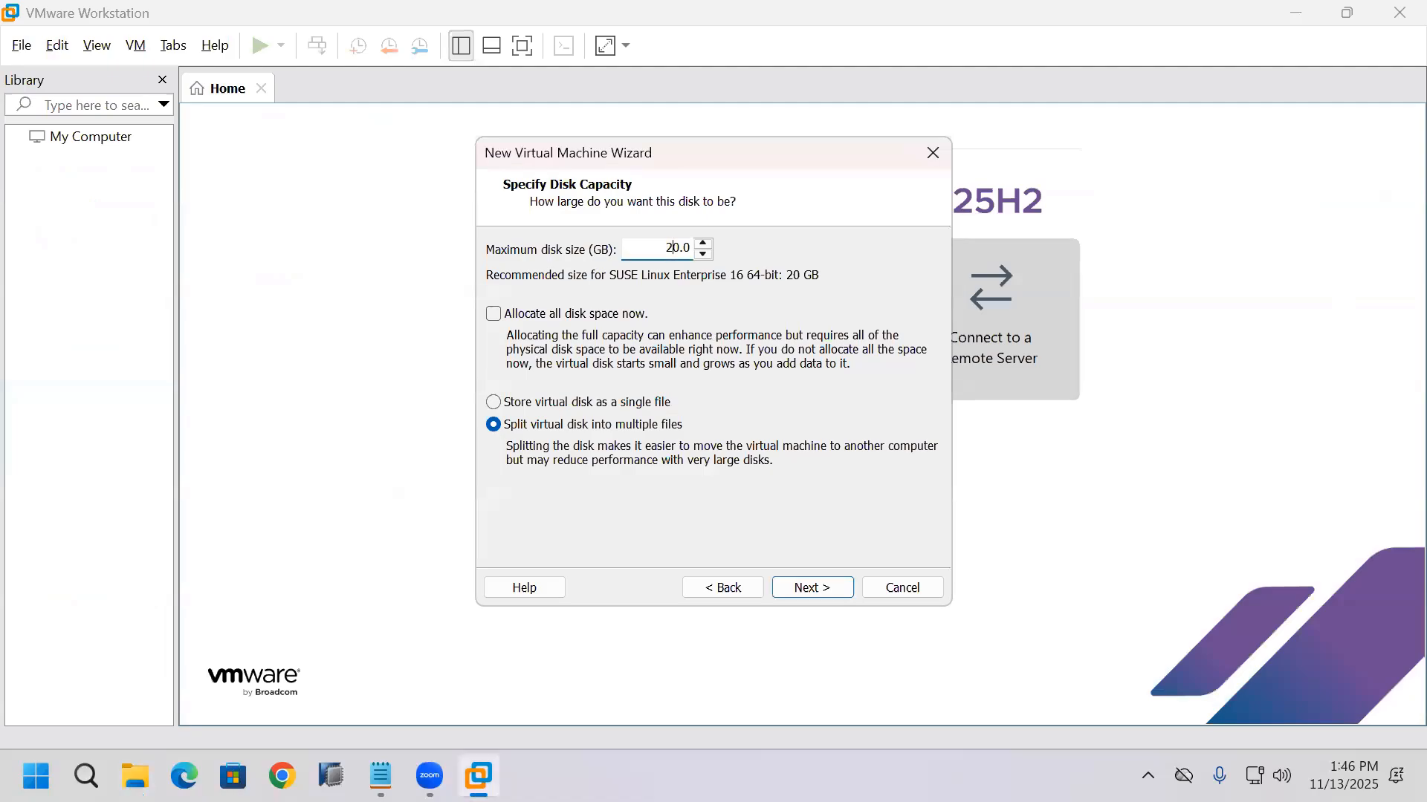
key(BackSpace)
text(90)
click(570, 405)
click(823, 590)
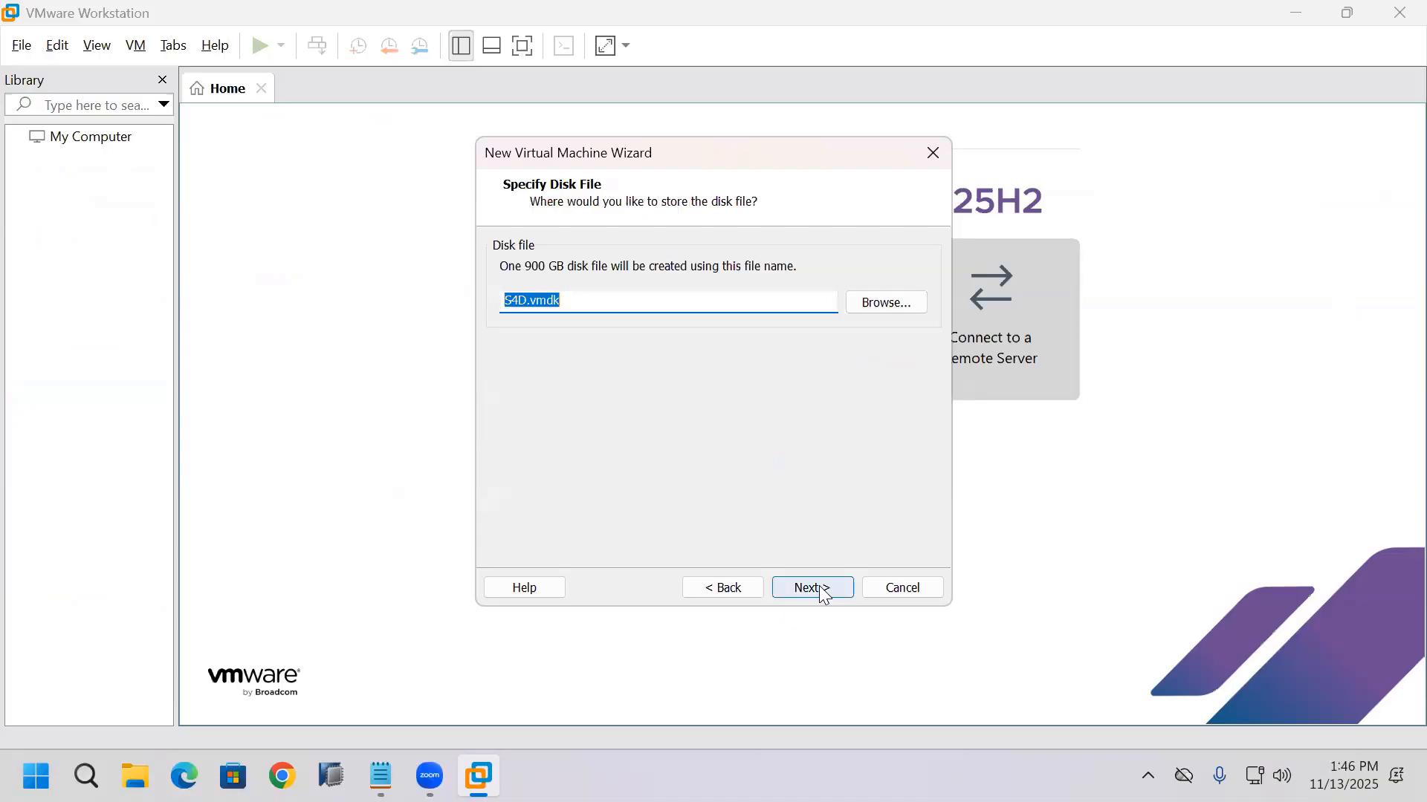
Step: Keep S4D.vmdk as the disk file, finish creating the virtual machine, and close the Home page
click(823, 591)
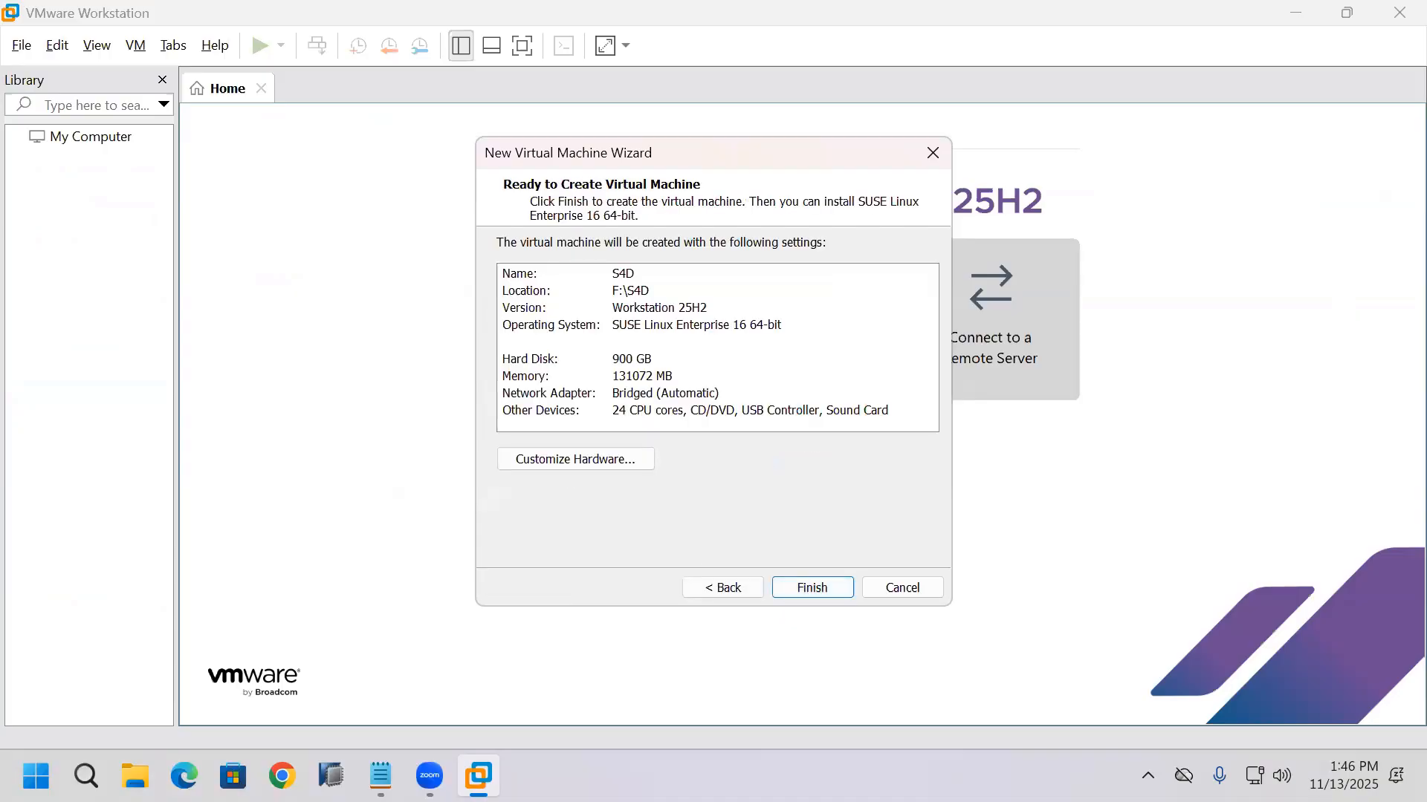
key(Return)
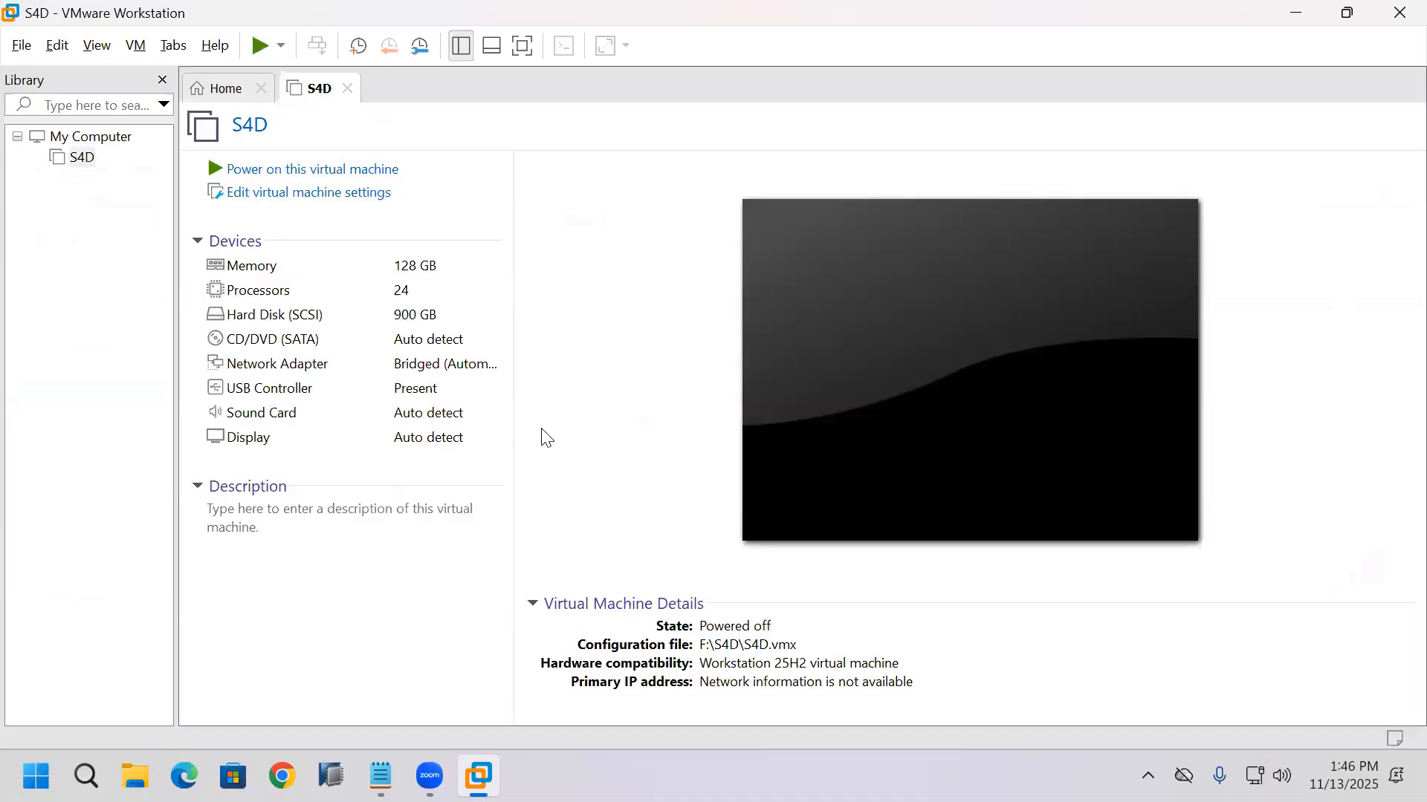
click(261, 90)
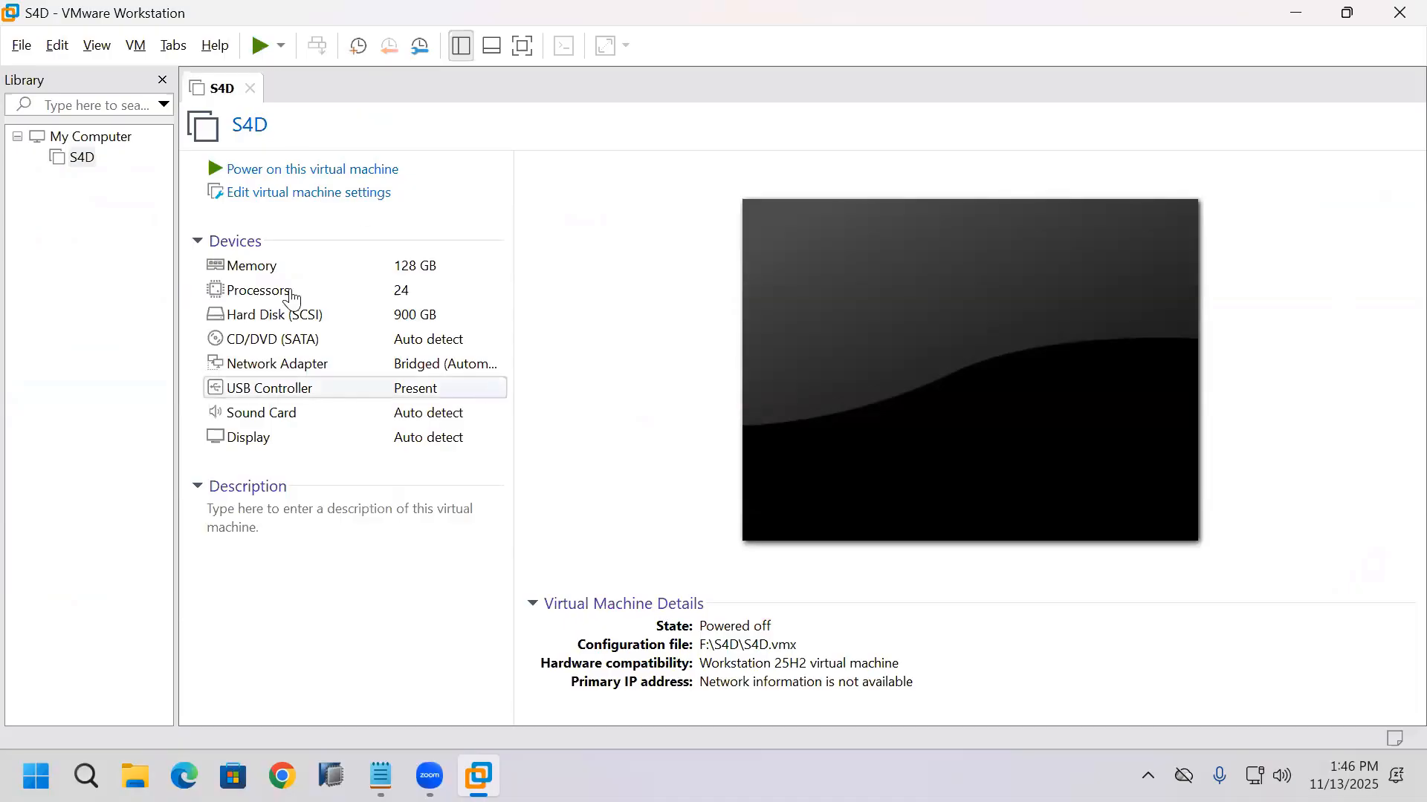
Step: Remove the S4D virtual machine from the library without deleting its files, and close VMware Workstation
right_click(71, 159)
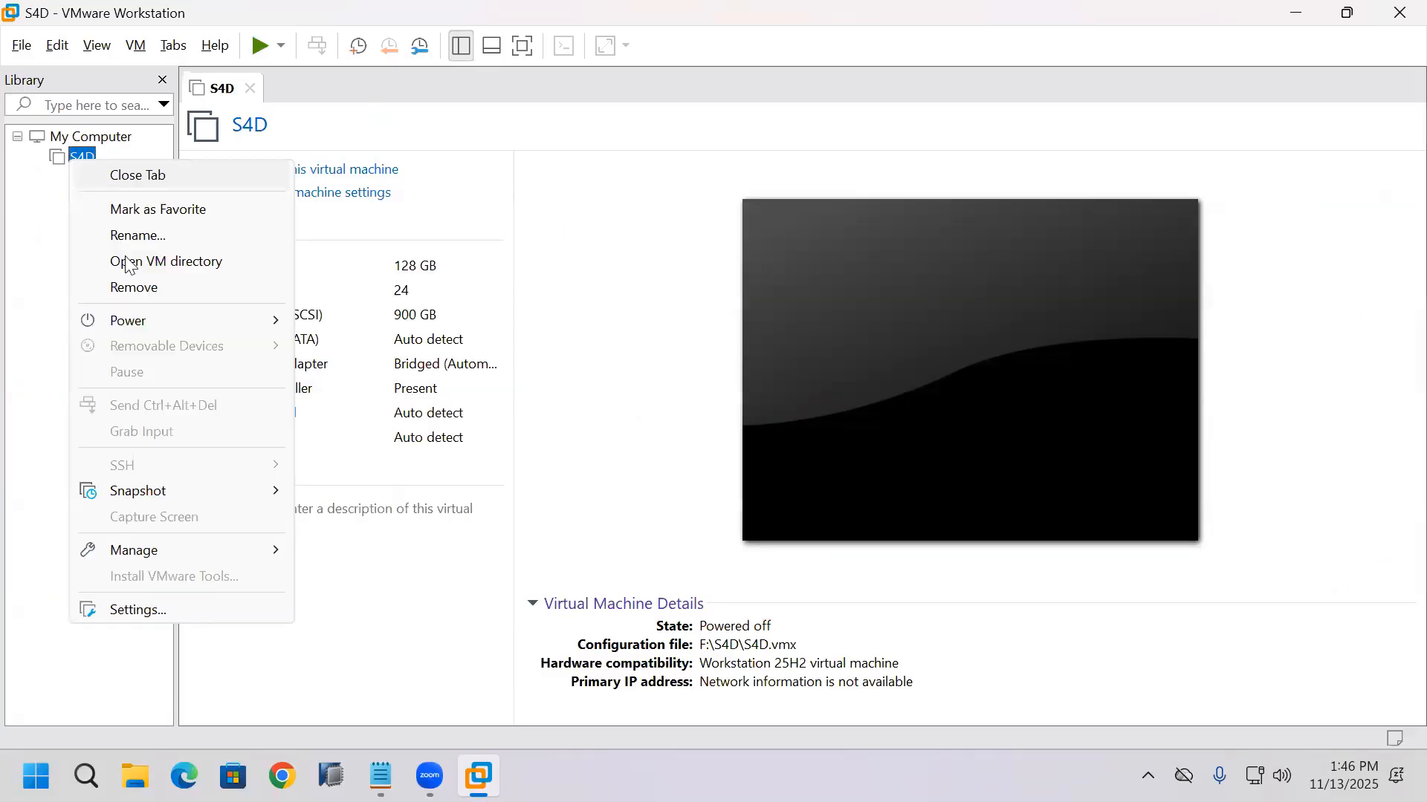
key(Return)
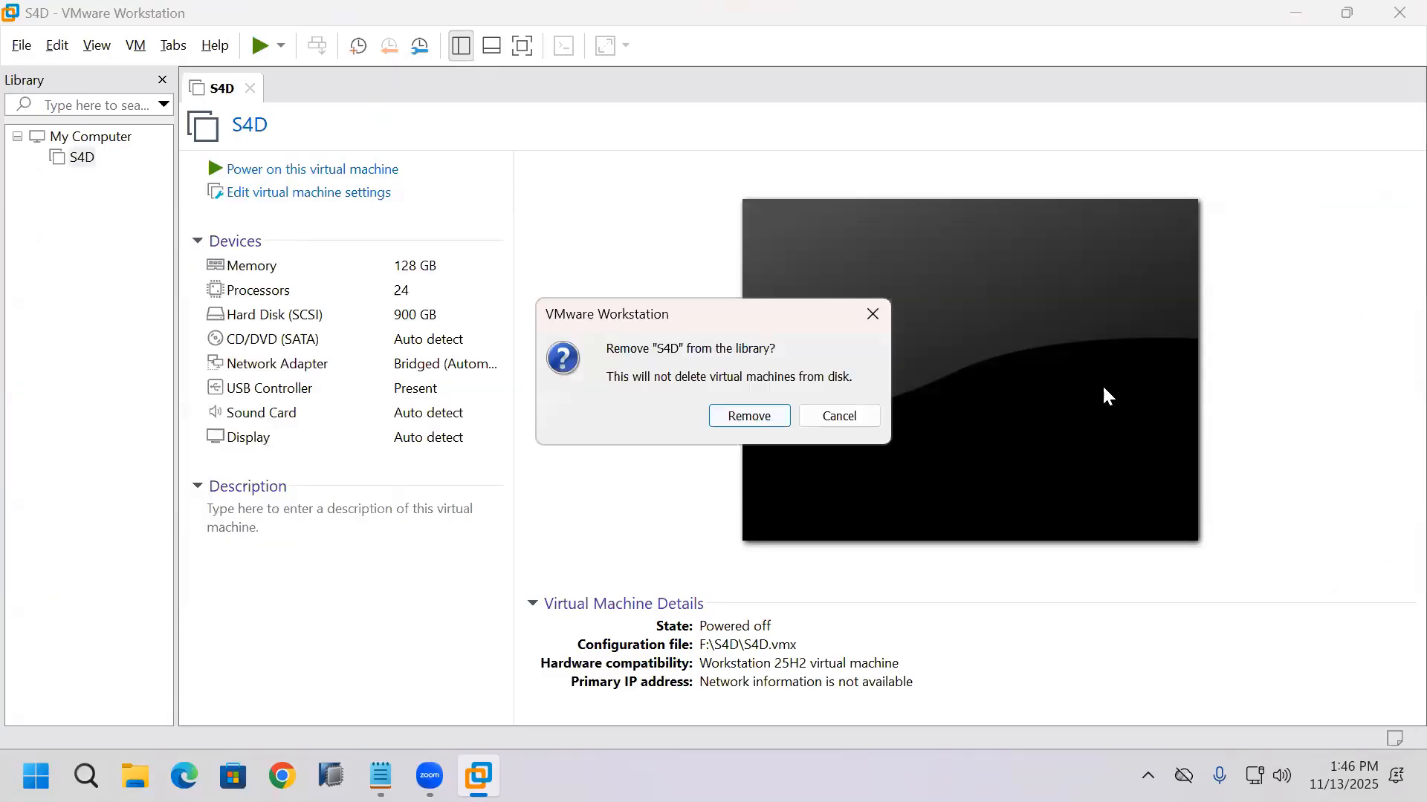
key(Return)
key(alt+F4)
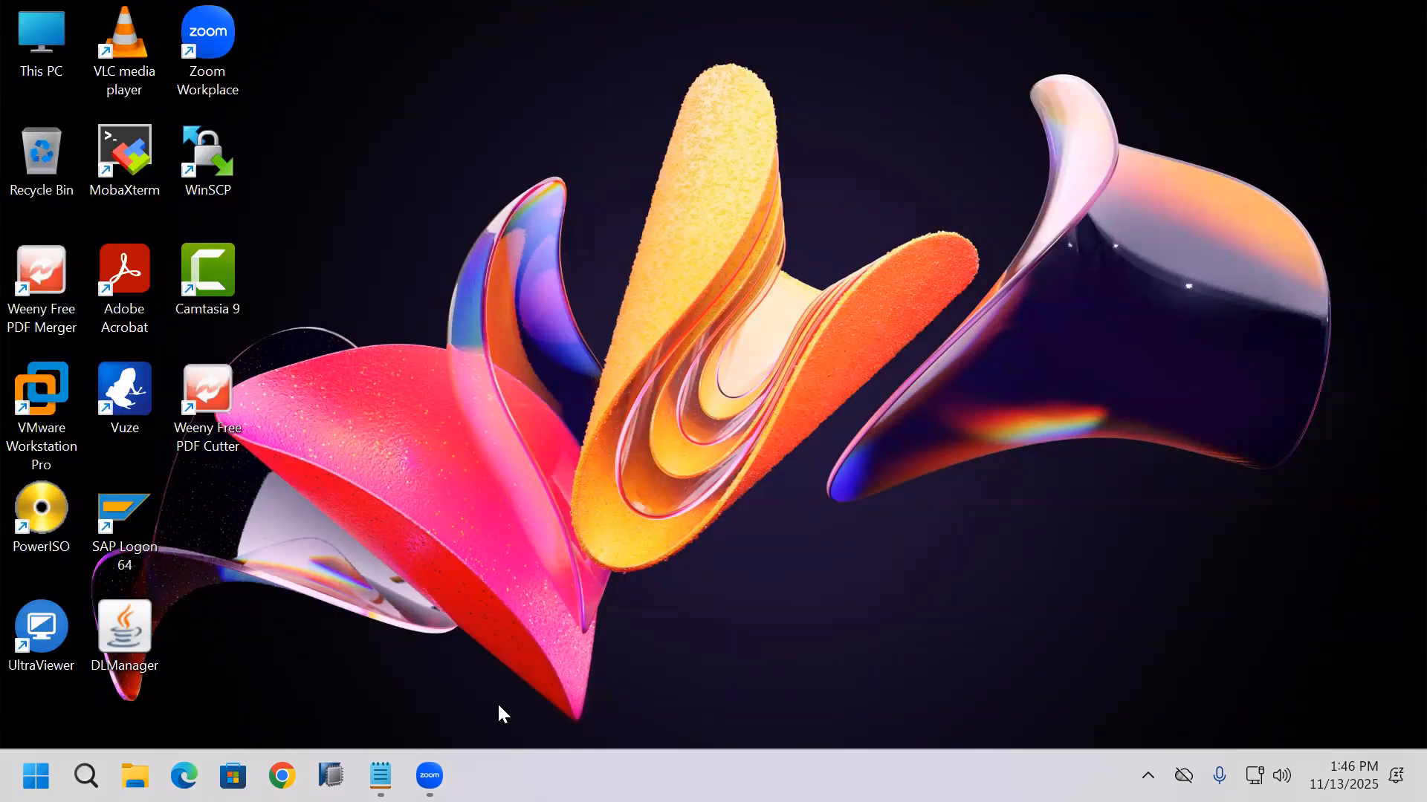
Step: Switch to Edge, convert 256 gigabytes to megabytes on UnitConverters.net, select the megabyte value, and minimise the browser
click(184, 775)
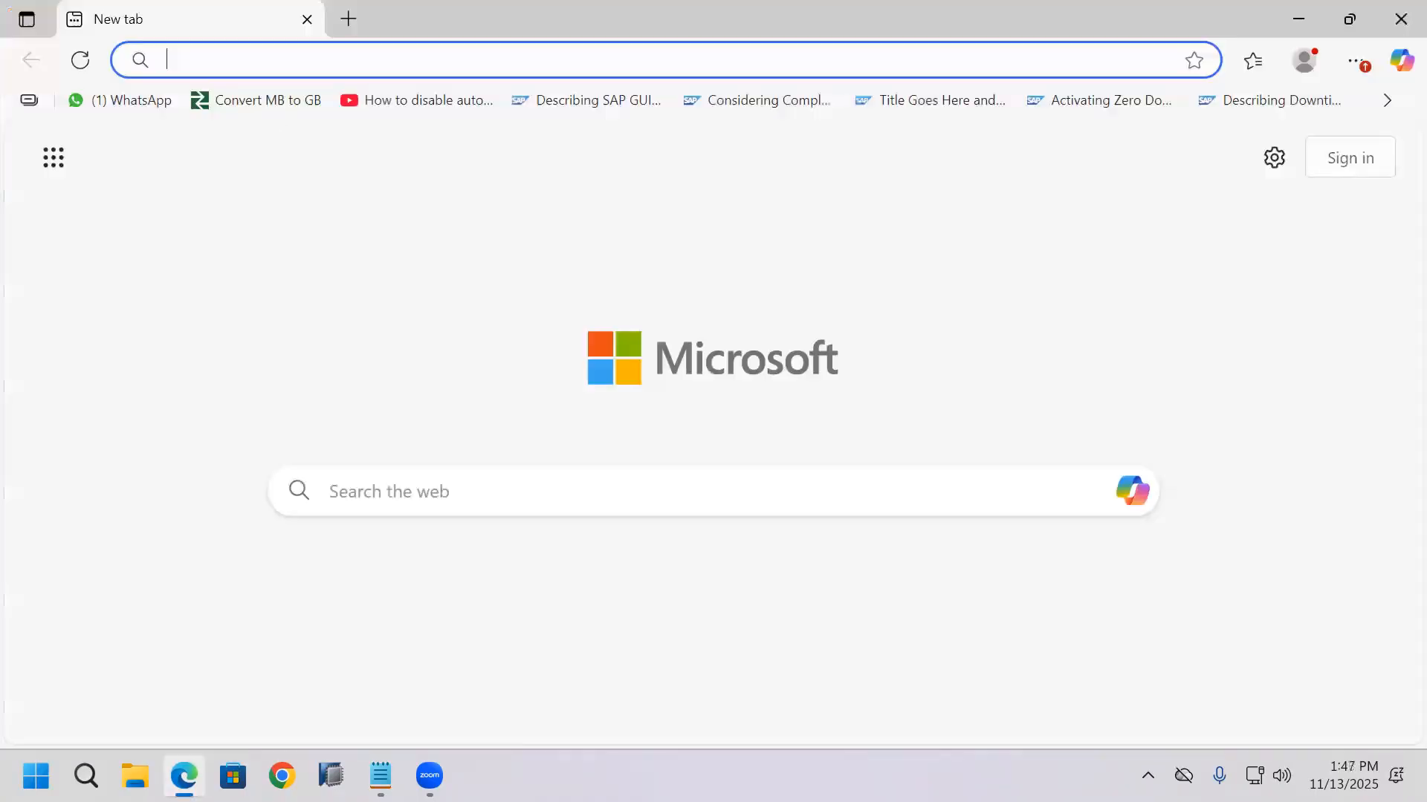
click(269, 101)
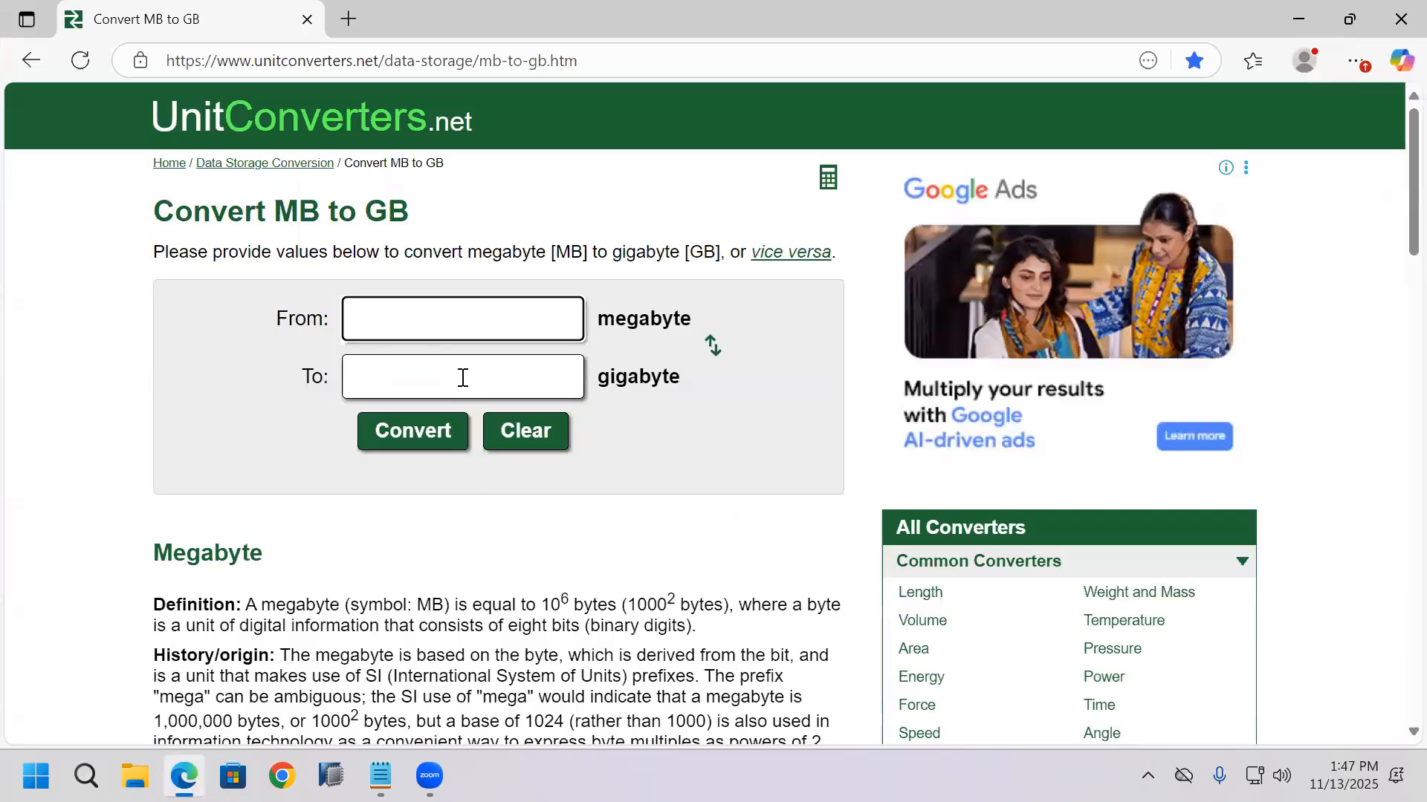
key(Tab)
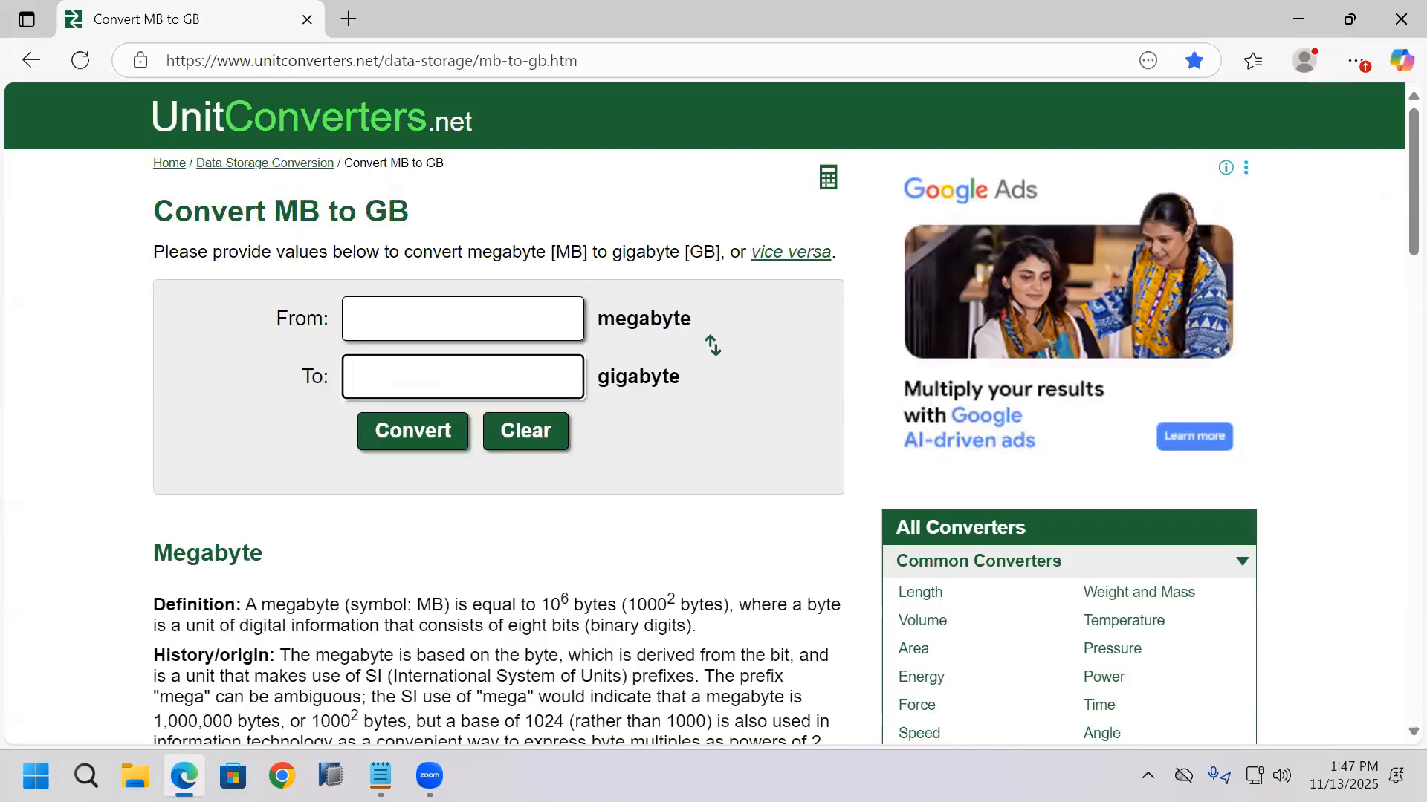
text(256)
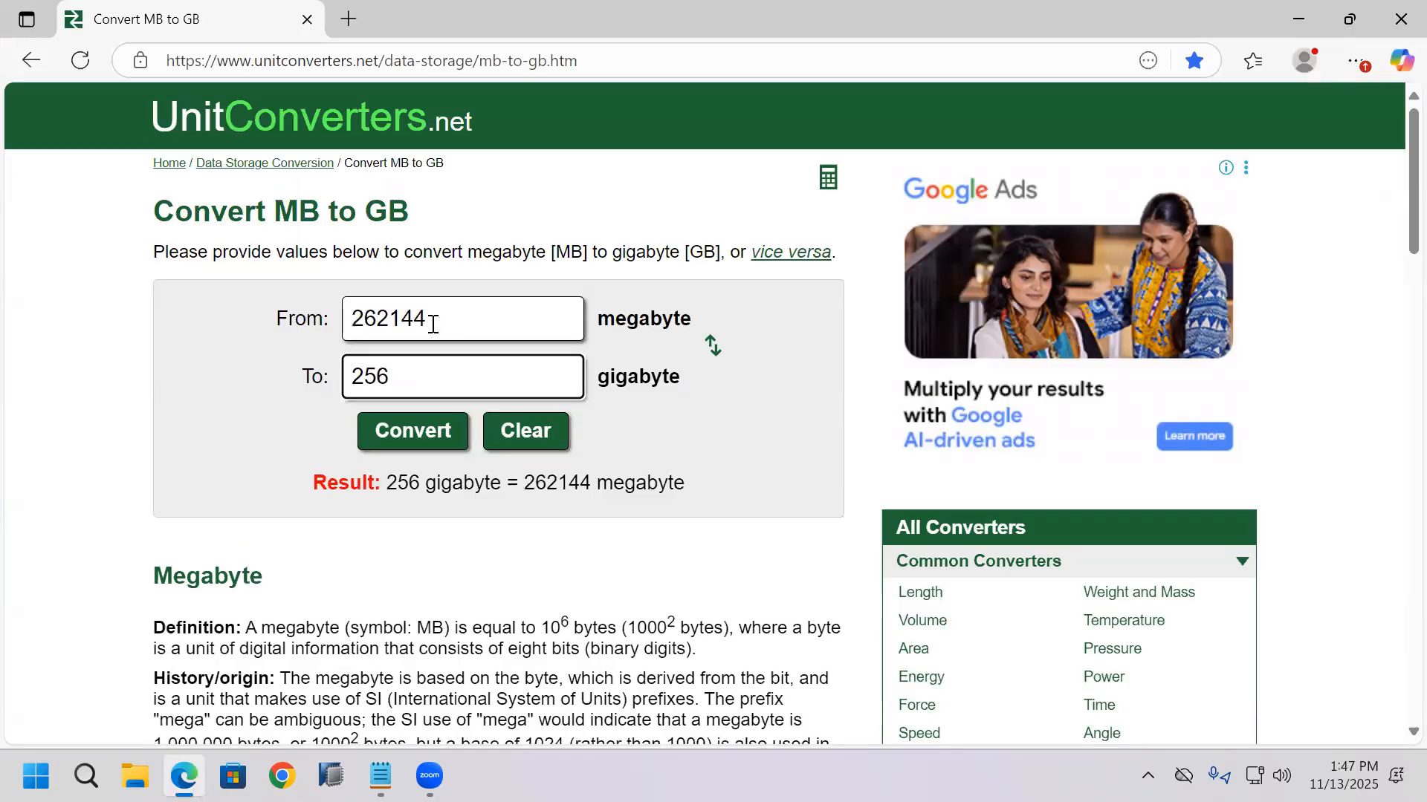
double_click(354, 325)
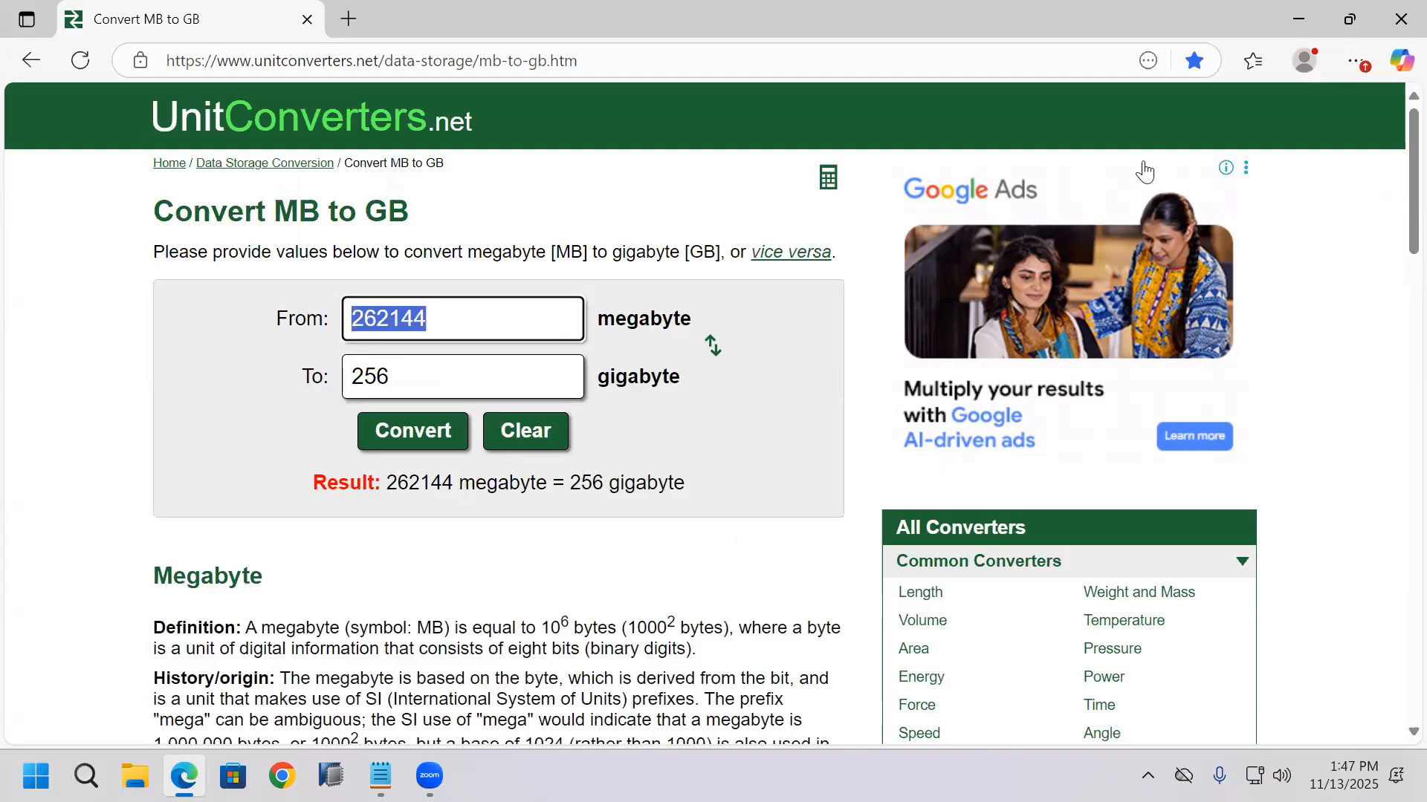
click(1324, 22)
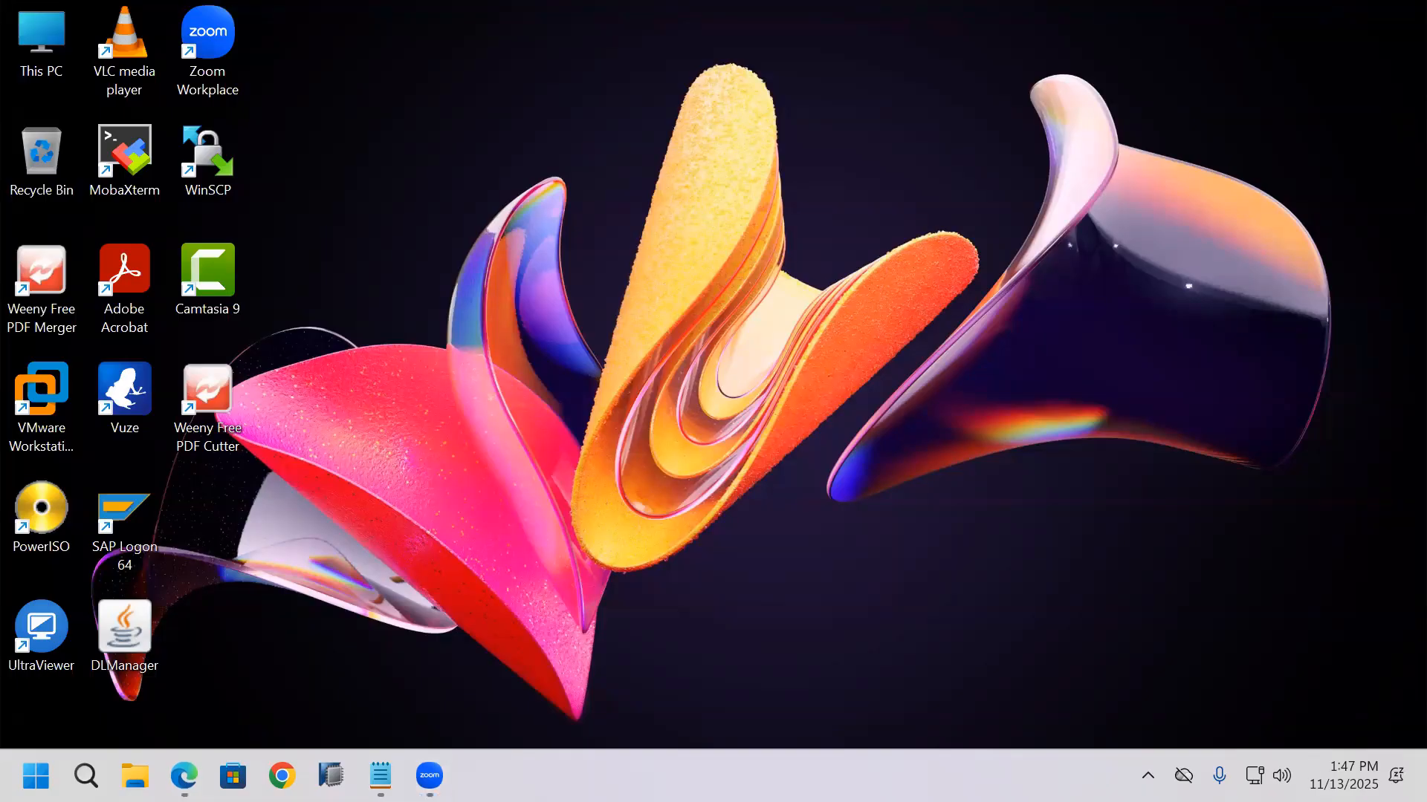
Step: Browse to the F:\S4D folder in File Explorer and open the virtual machine configuration file S4D.vmx in Notepad
key(super+e)
click(1148, 234)
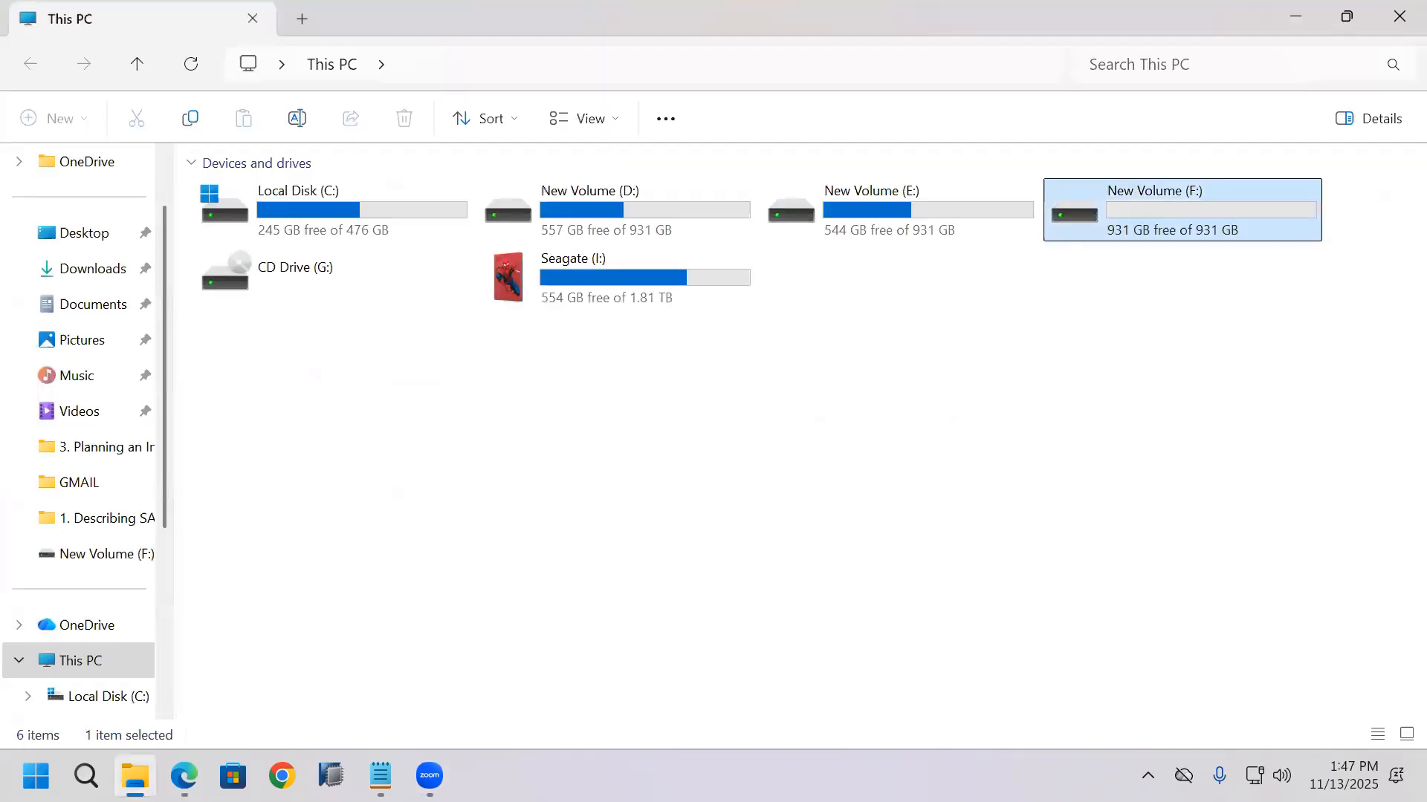
key(Return)
double_click(281, 271)
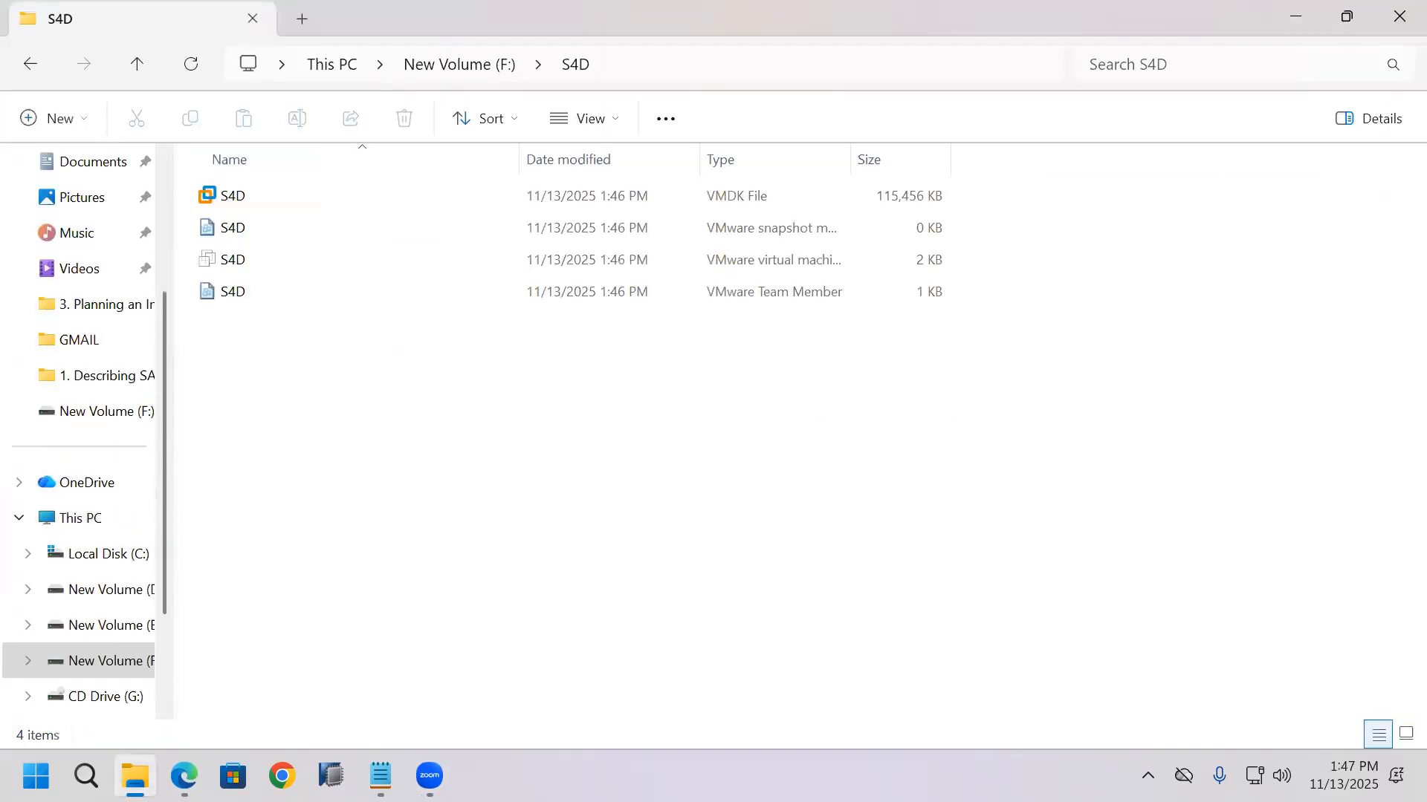
click(241, 273)
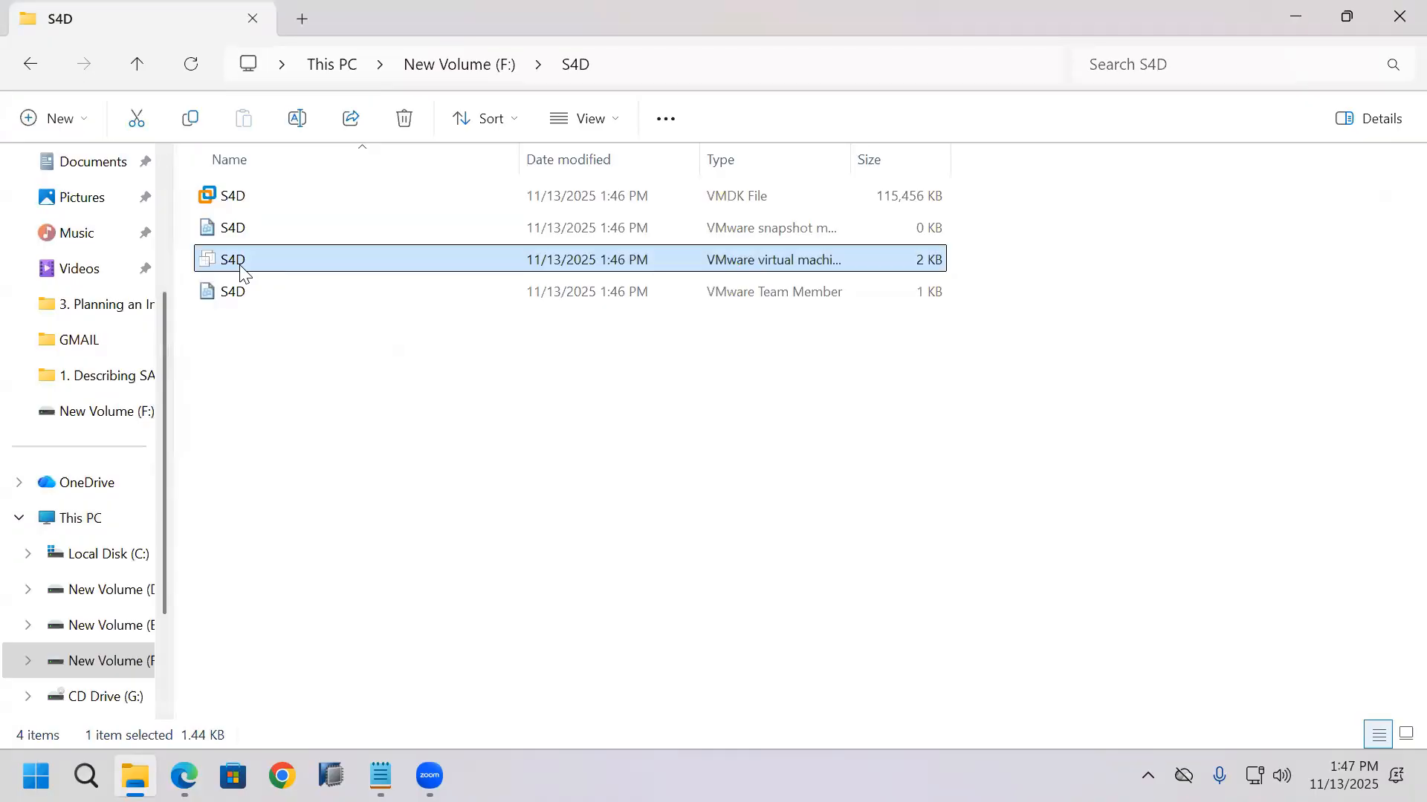
right_click(239, 265)
click(396, 560)
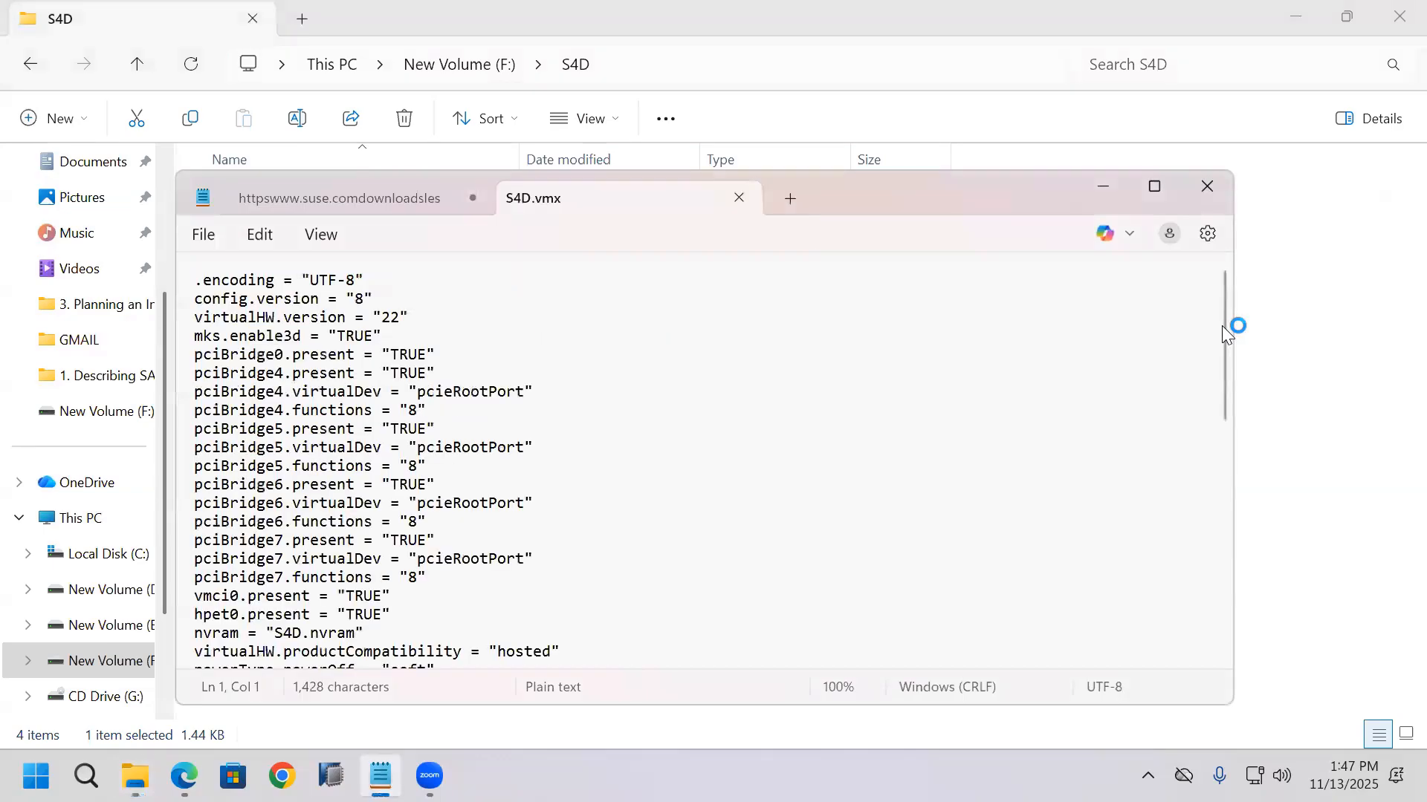
Step: Set memsize to 262144 in S4D.vmx, then save and close the file
scroll(1226, 445, down, 6)
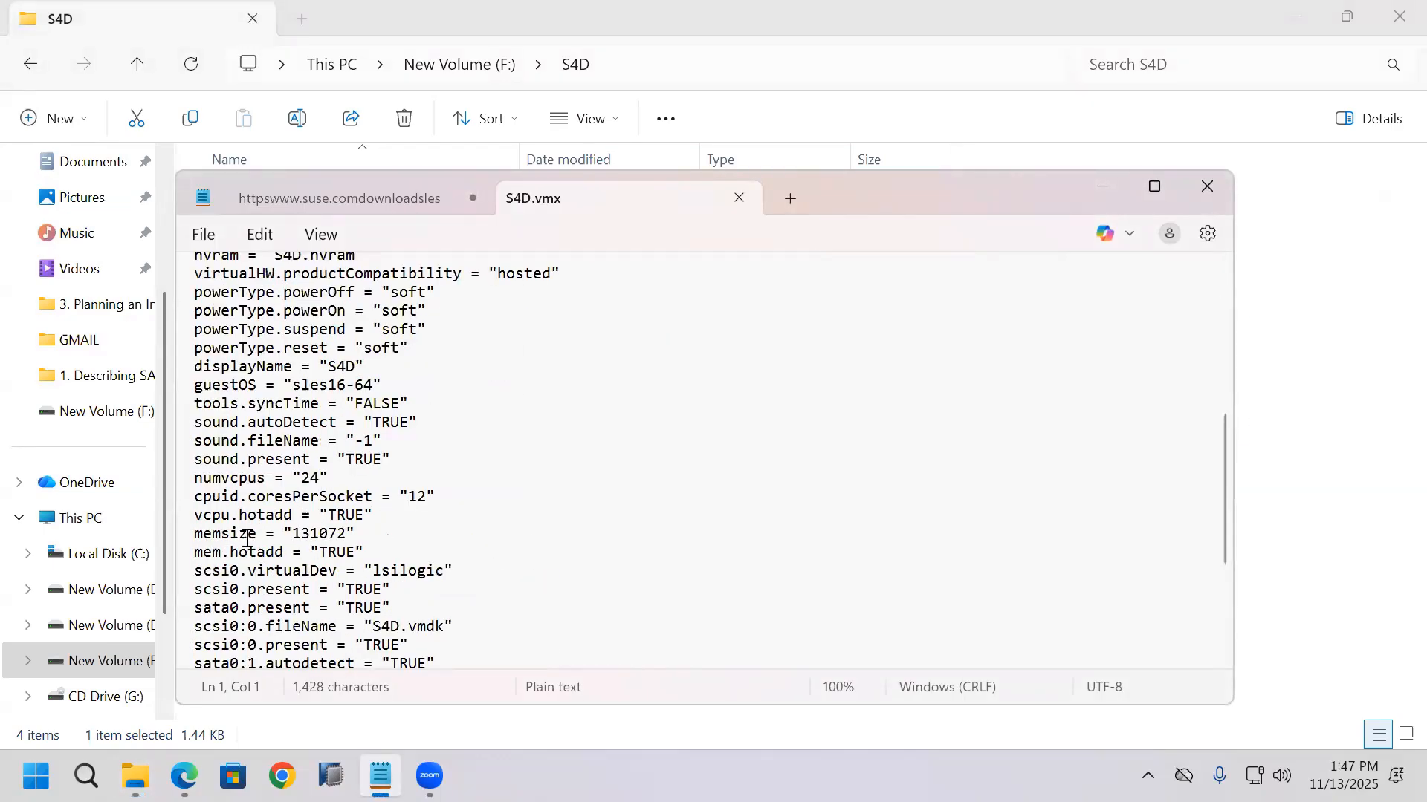
drag(292, 533, 347, 540)
text(262144)
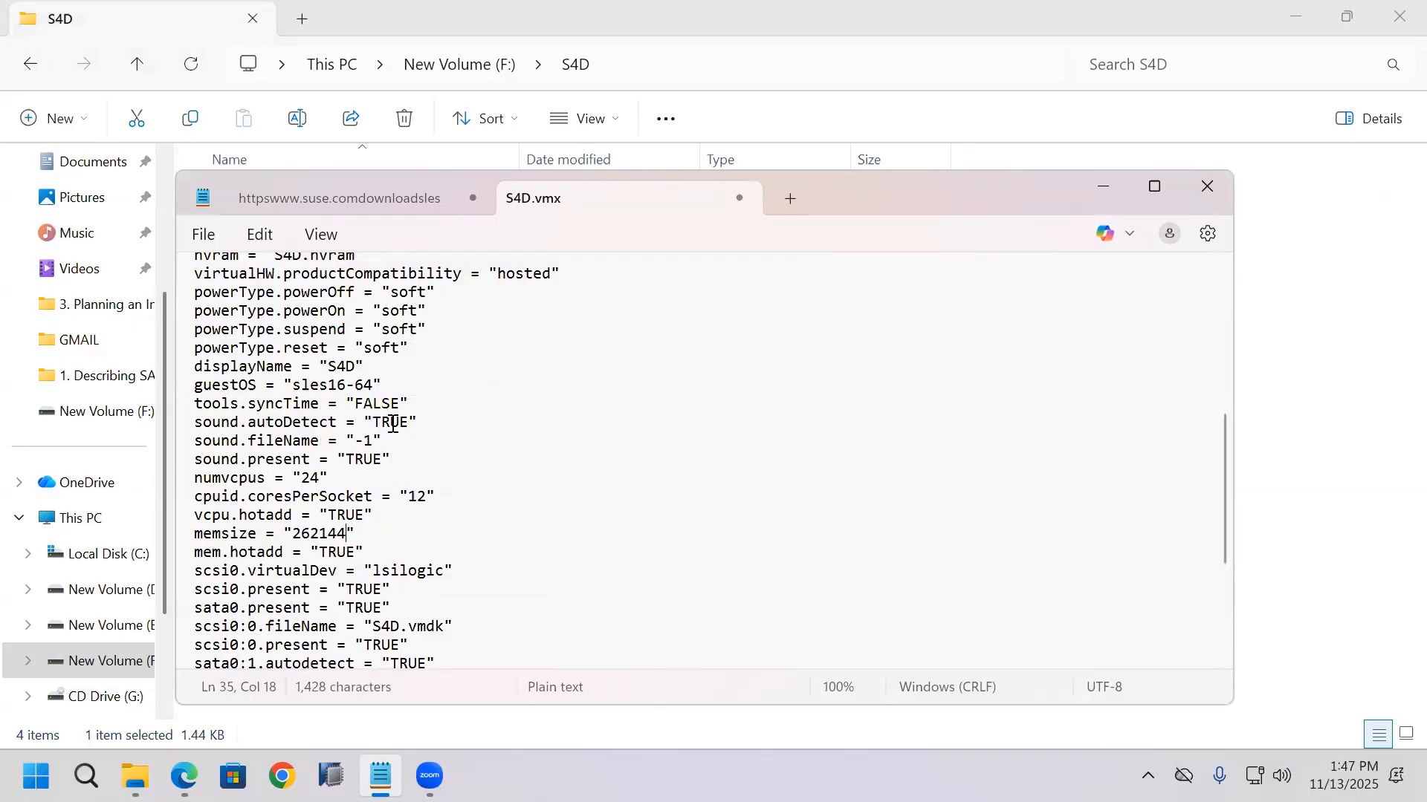
click(203, 234)
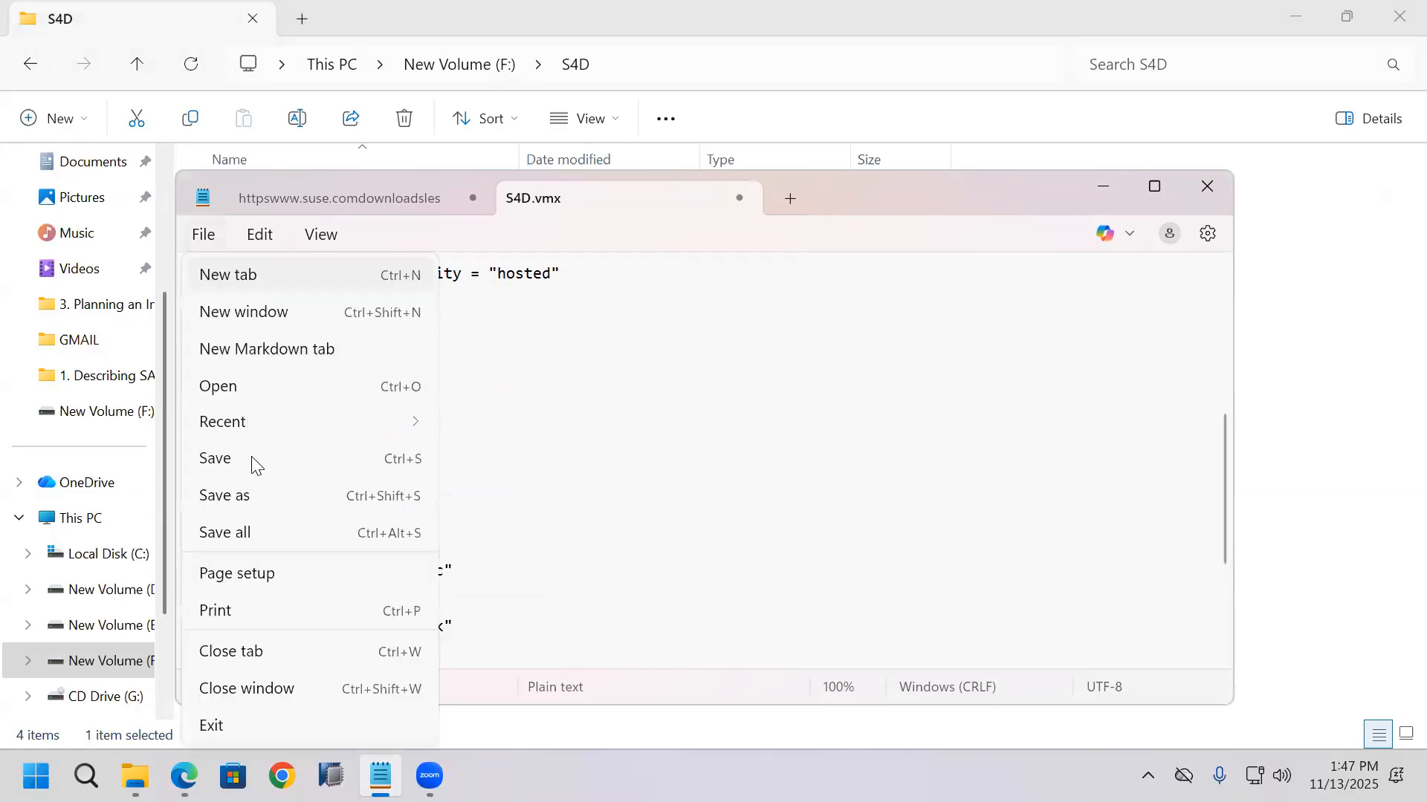
key(ctrl+s)
click(742, 197)
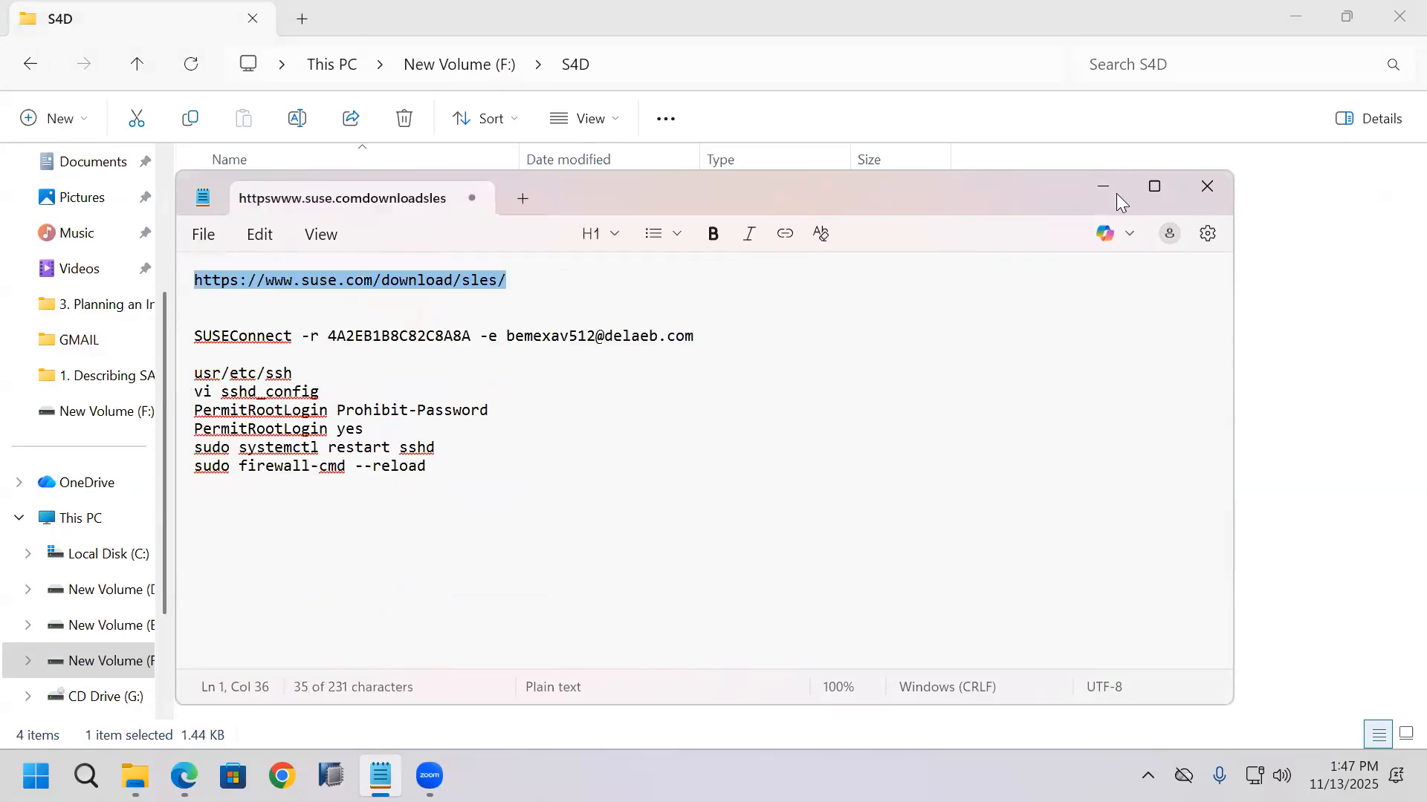
Step: Minimise Notepad, reopen the S4D virtual machine in VMware Workstation, and close File Explorer
click(1109, 190)
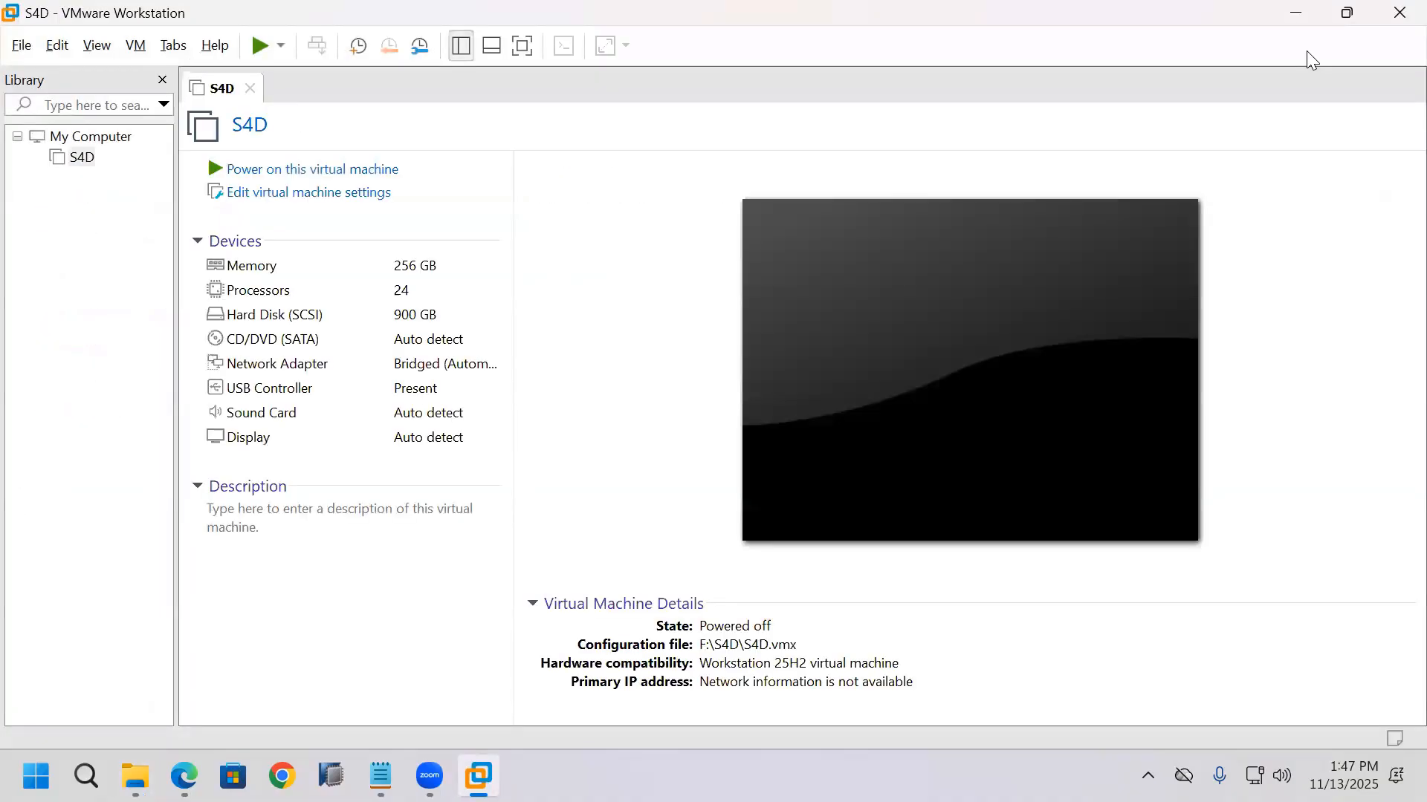
click(1397, 14)
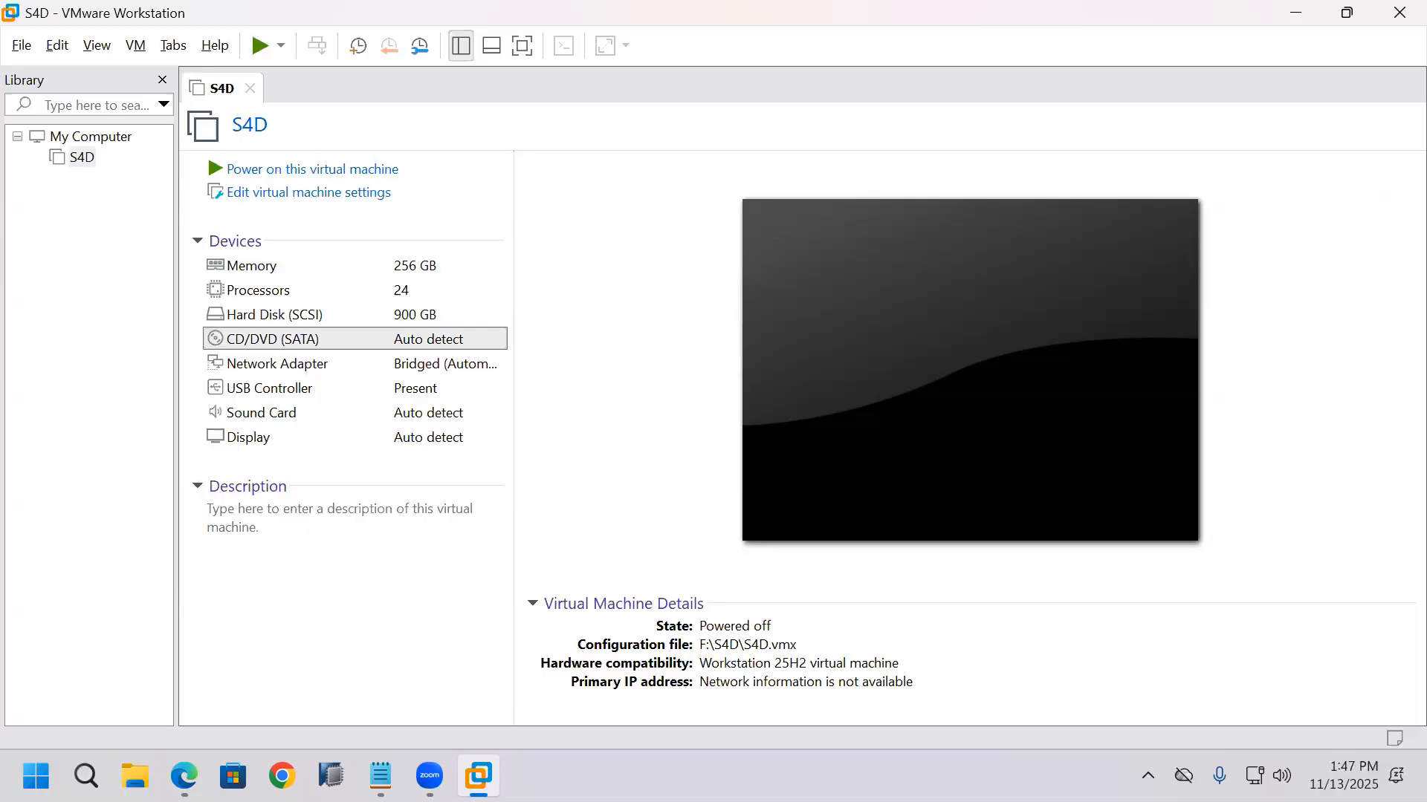
Step: Clear the remembered ISO image path in the CD/DVD settings and return the connection to the physical drive
click(722, 237)
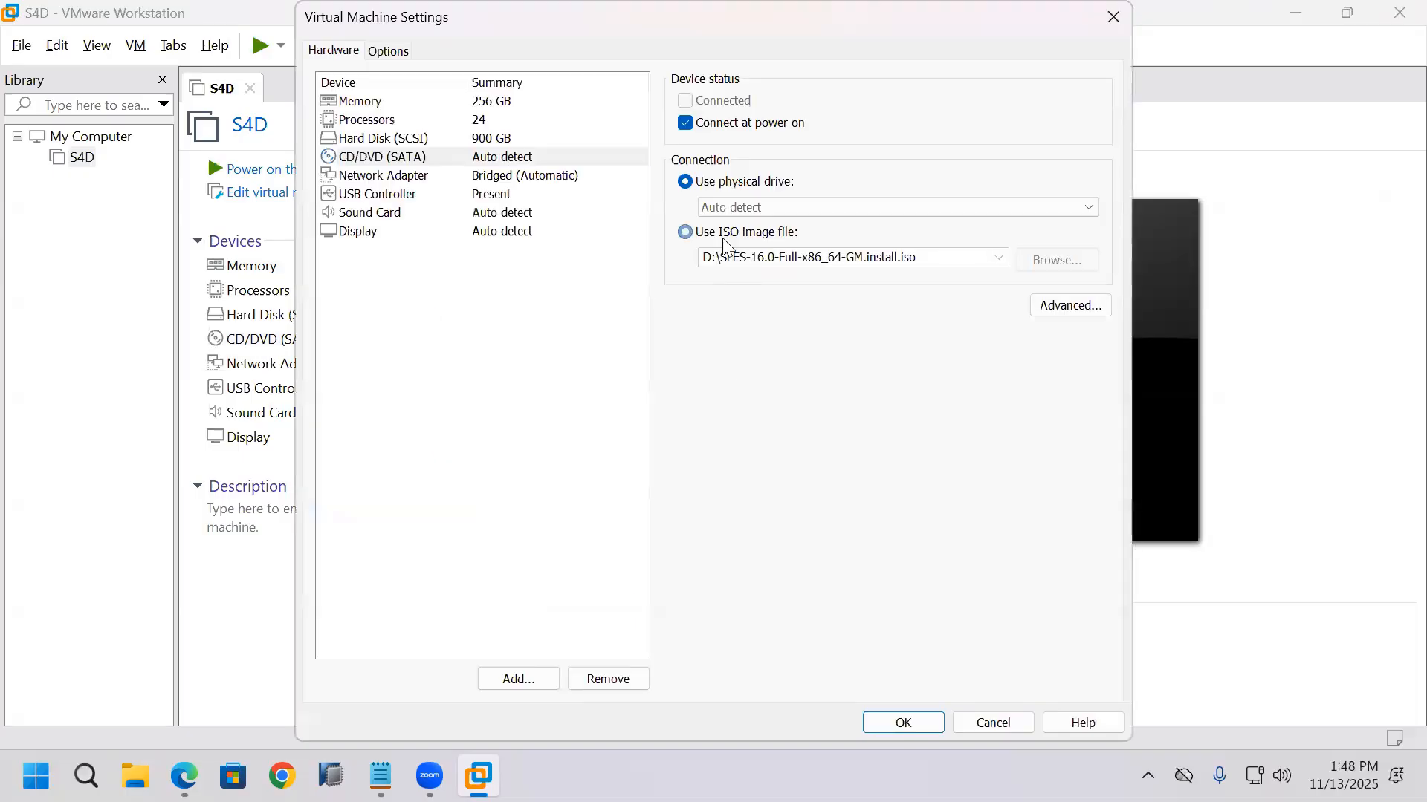
double_click(747, 260)
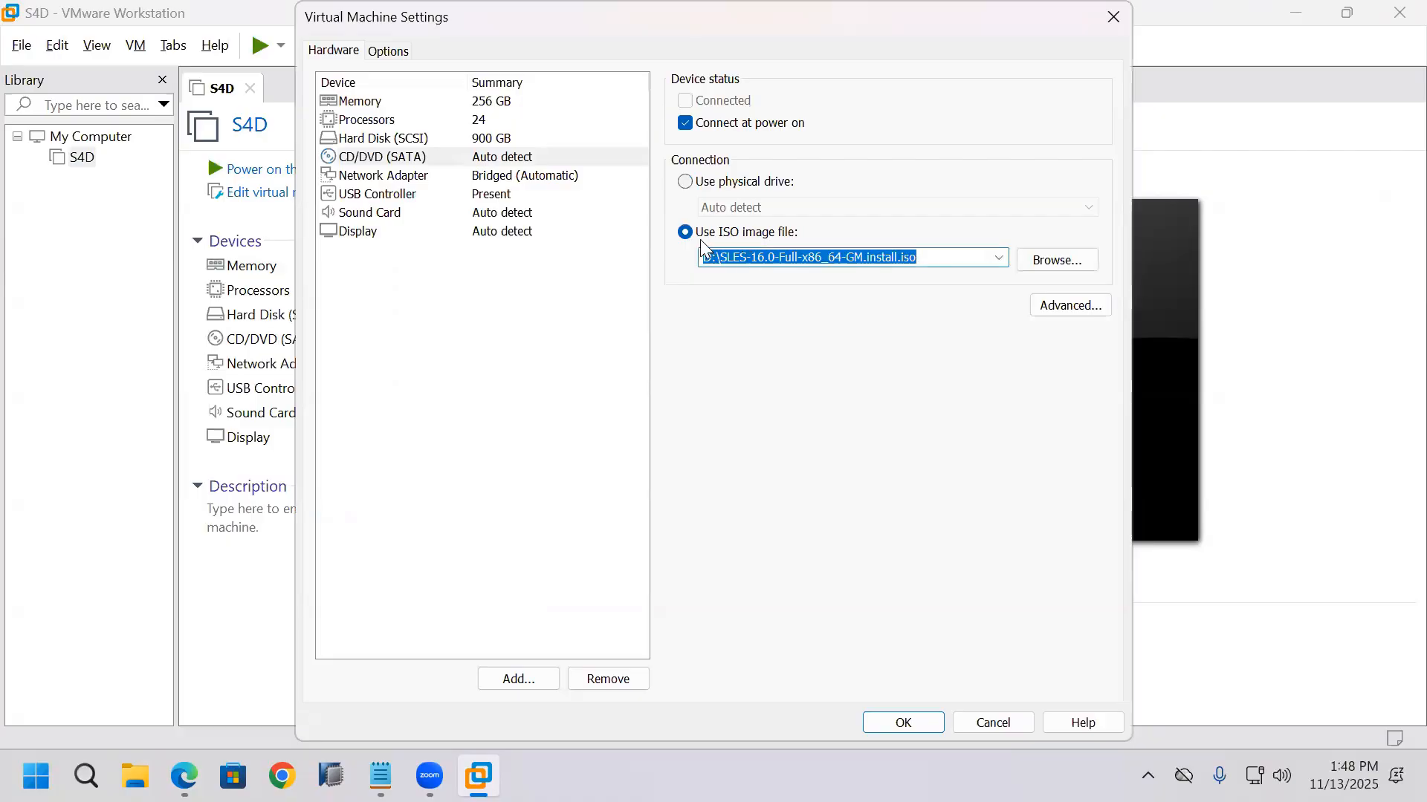
click(687, 182)
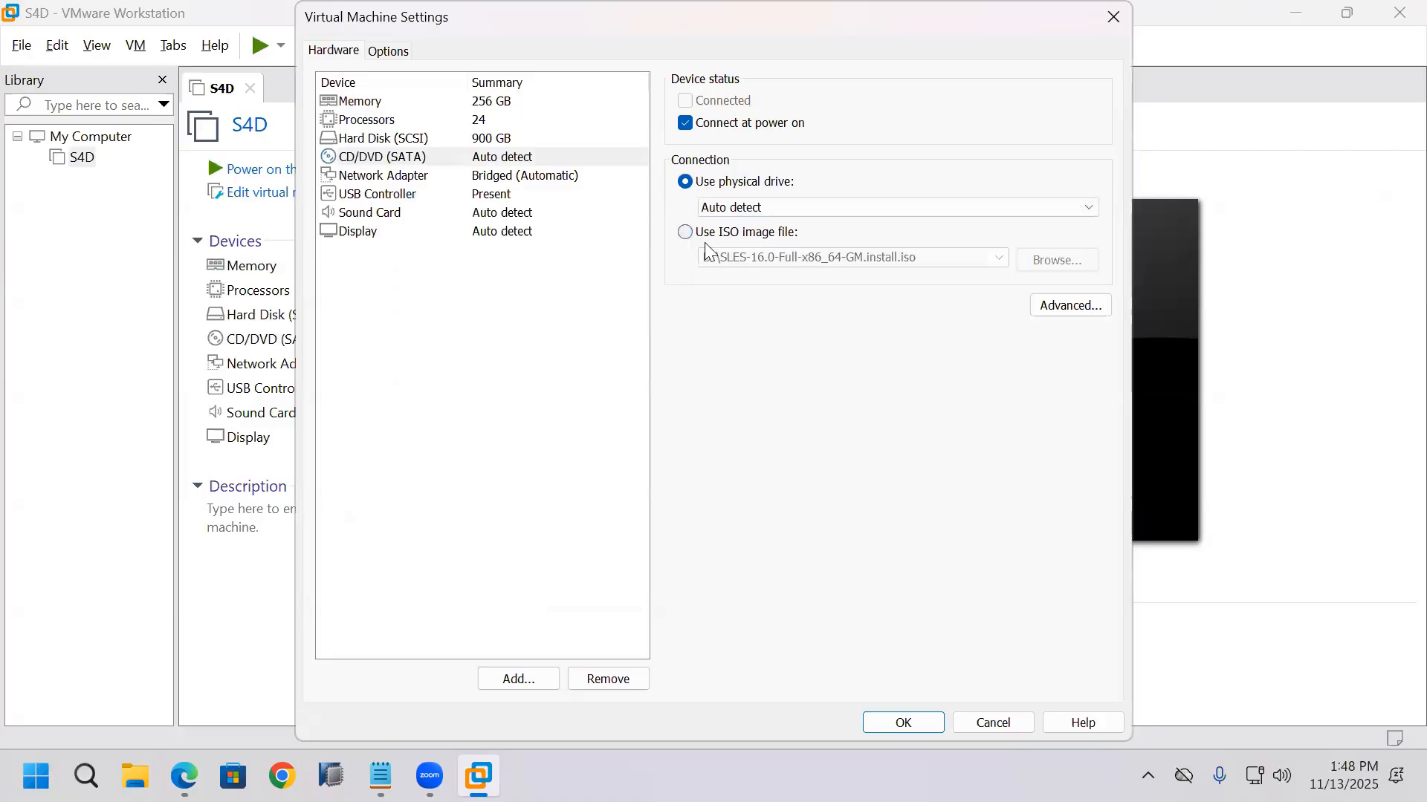
click(685, 232)
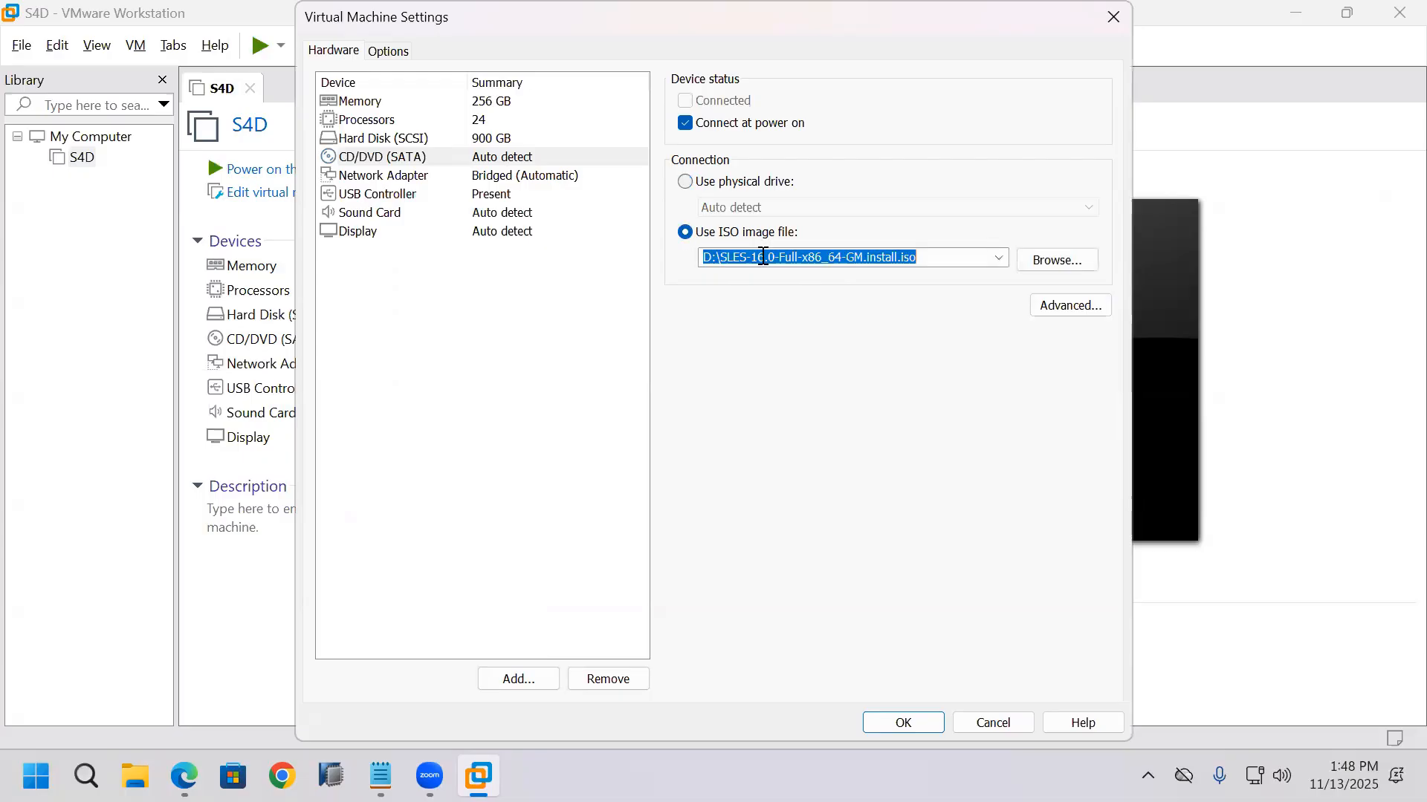
key(BackSpace)
click(691, 184)
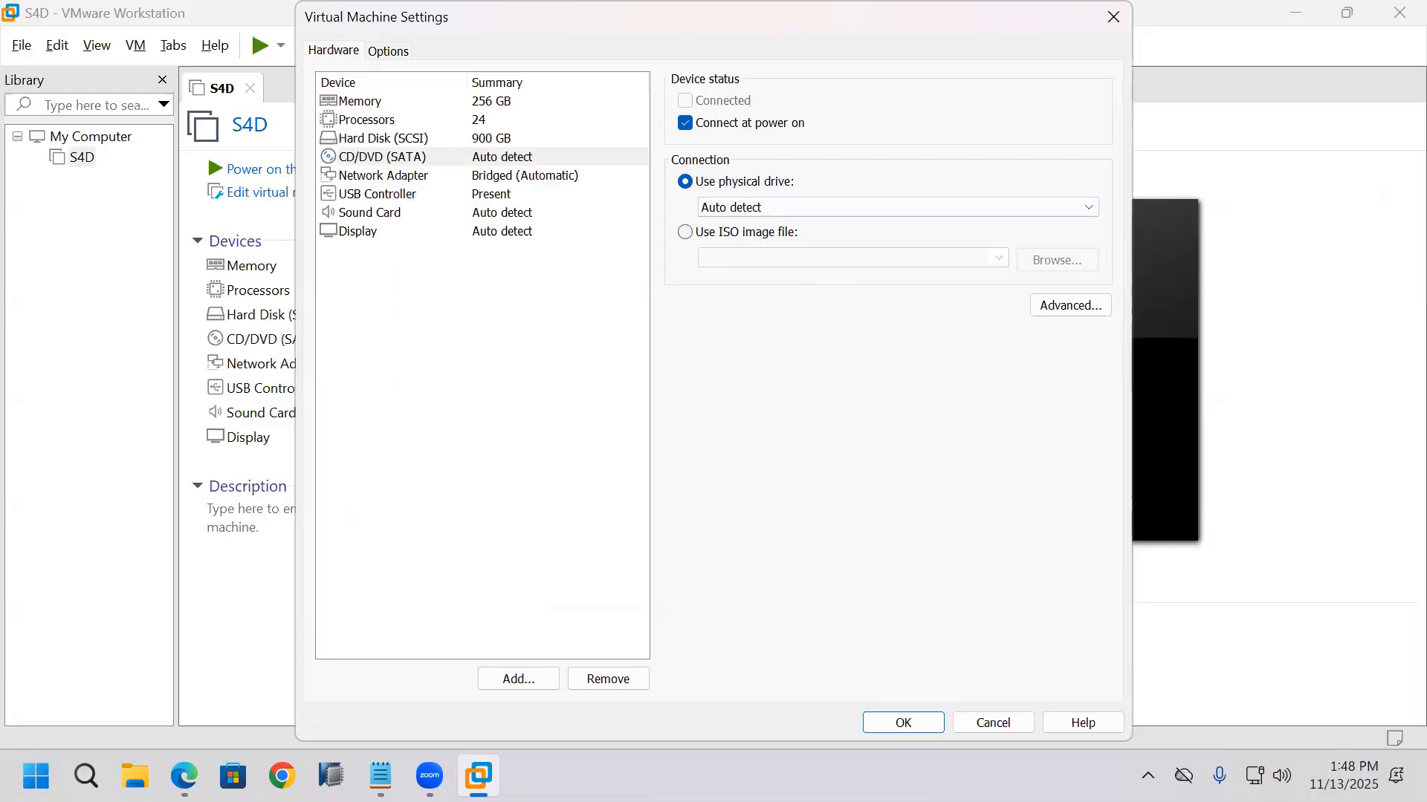
Step: Connect the CD/DVD drive to the ISO image D:\SLES-16.0-Full-x86_64-GM.install.iso and save the virtual machine settings
click(684, 233)
click(1050, 267)
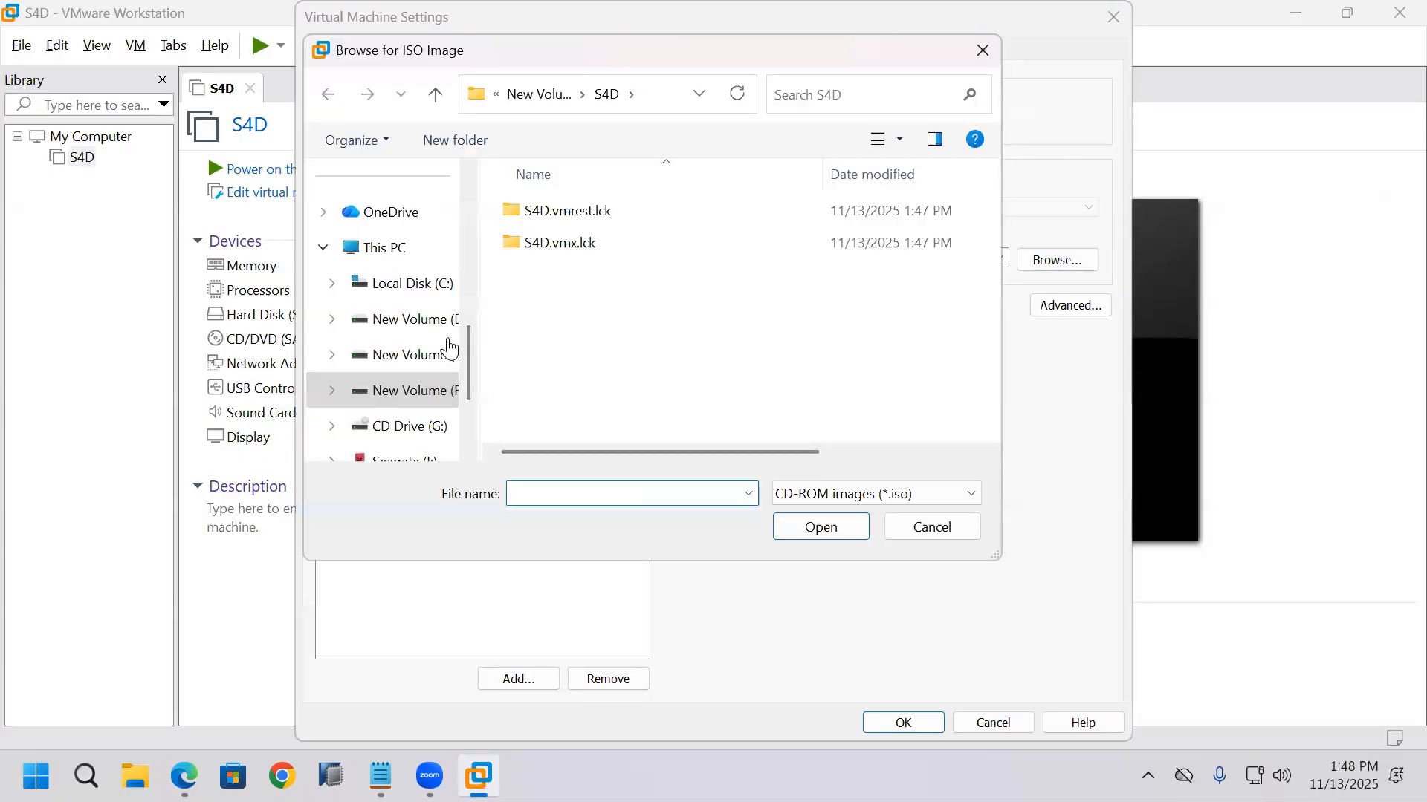
click(435, 322)
drag(996, 278, 992, 460)
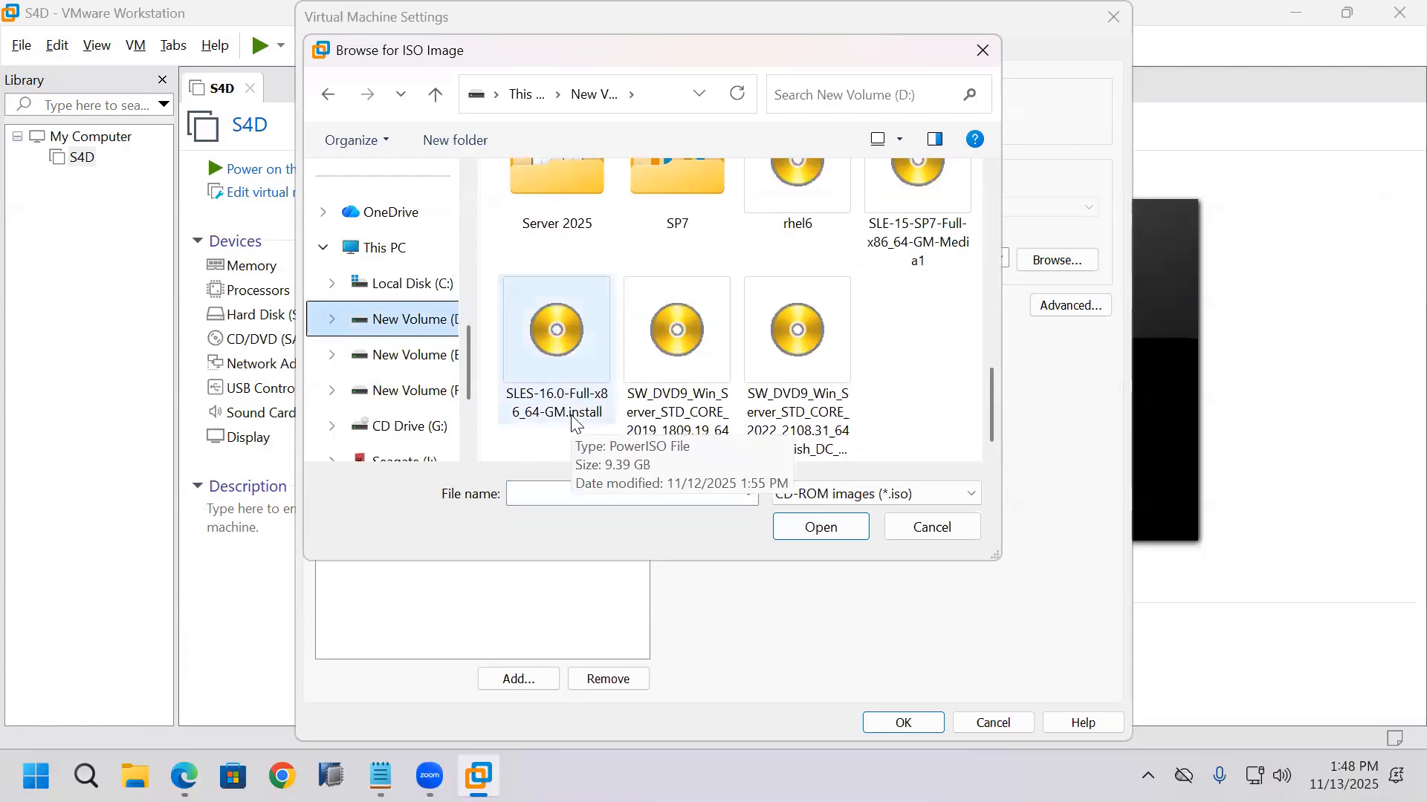
double_click(572, 421)
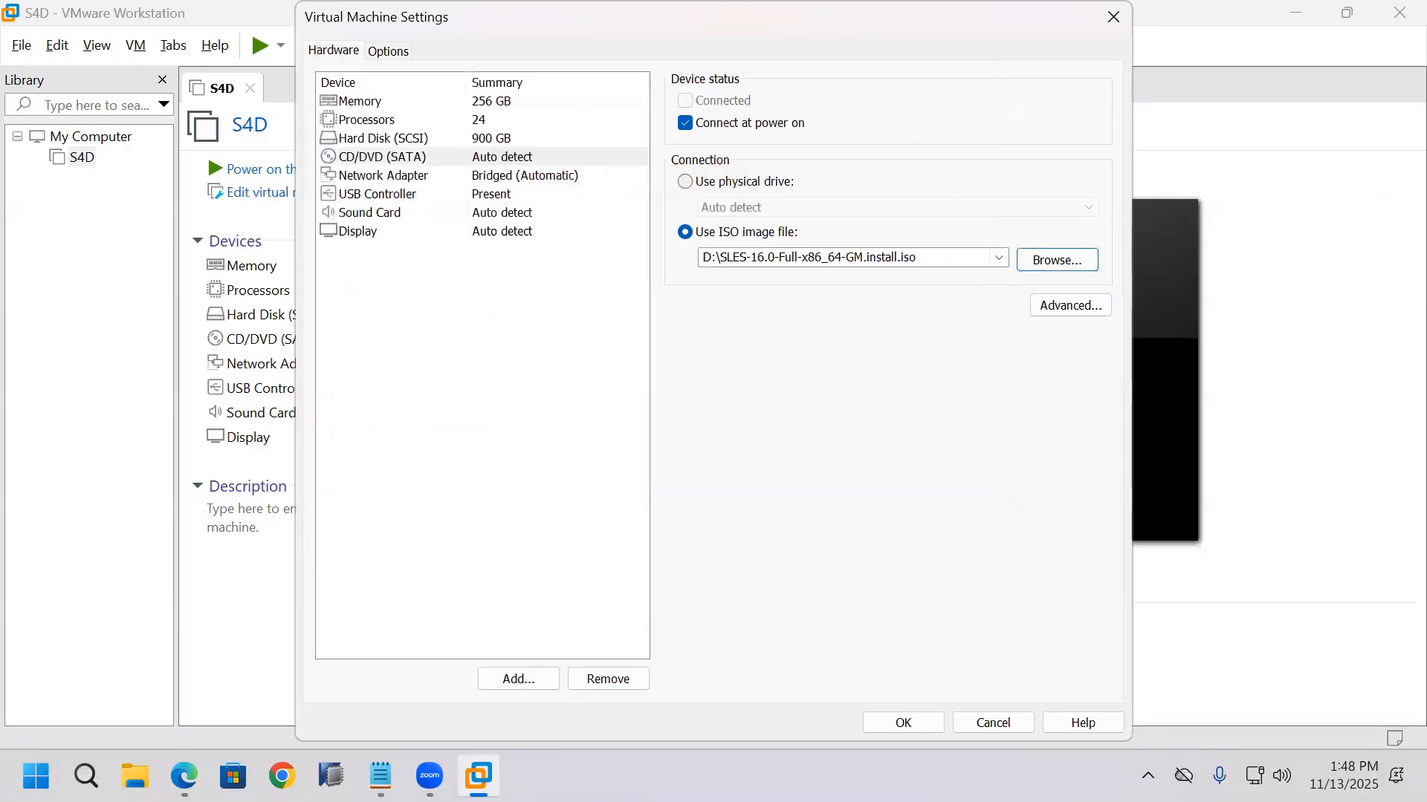
click(903, 723)
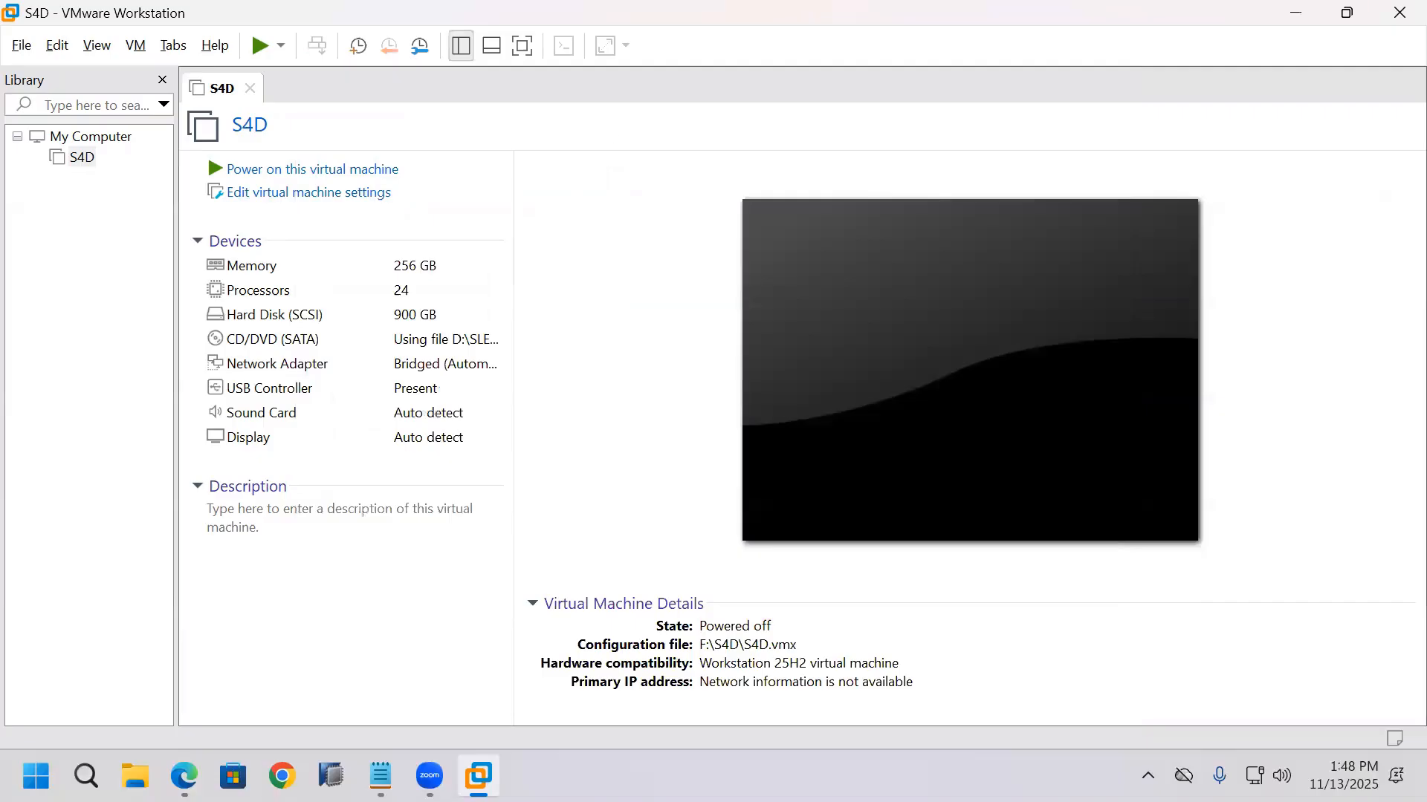
Step: Power on the S4D virtual machine in full screen and boot the Install SUSE SLE 16 (x86_64) entry
click(517, 53)
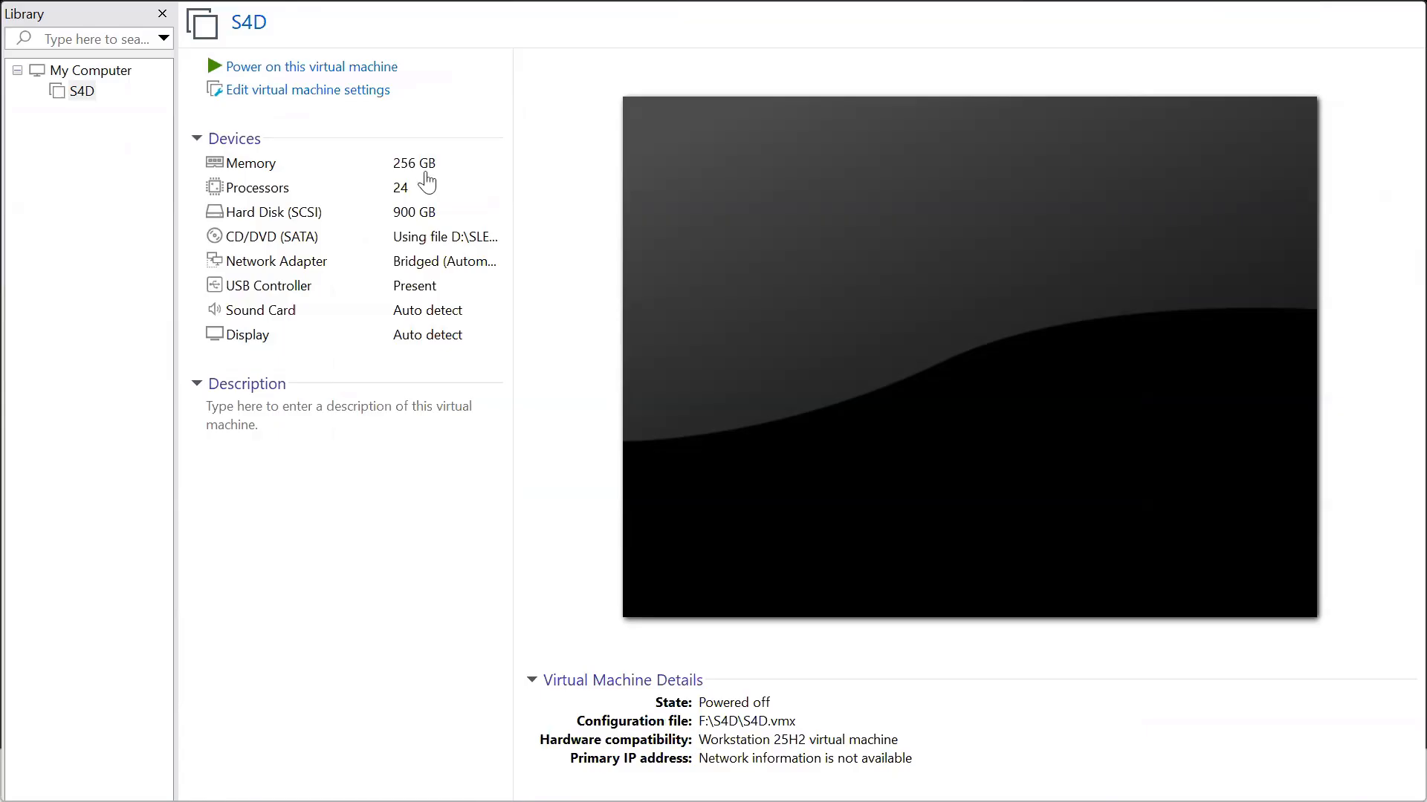
click(376, 68)
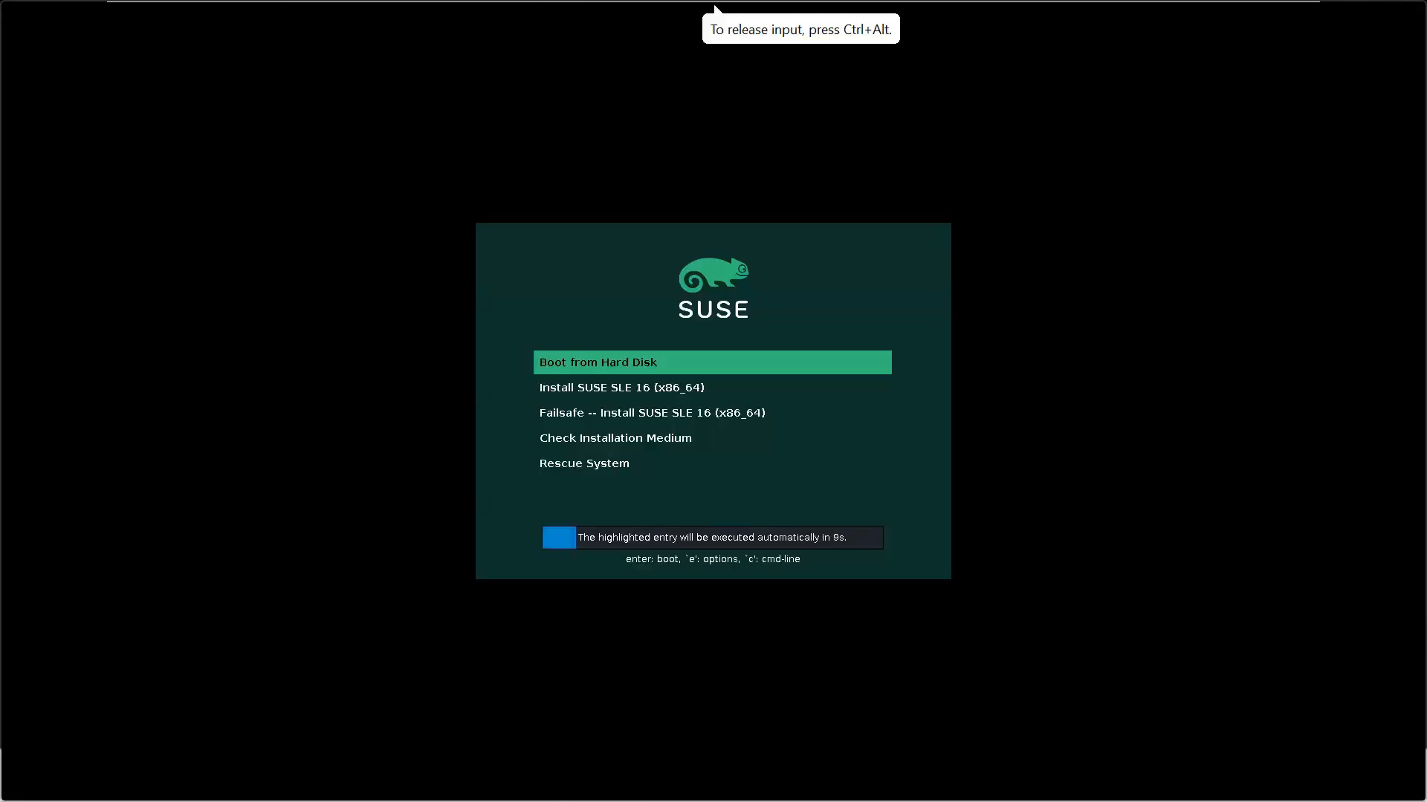
key(Down)
key(Return)
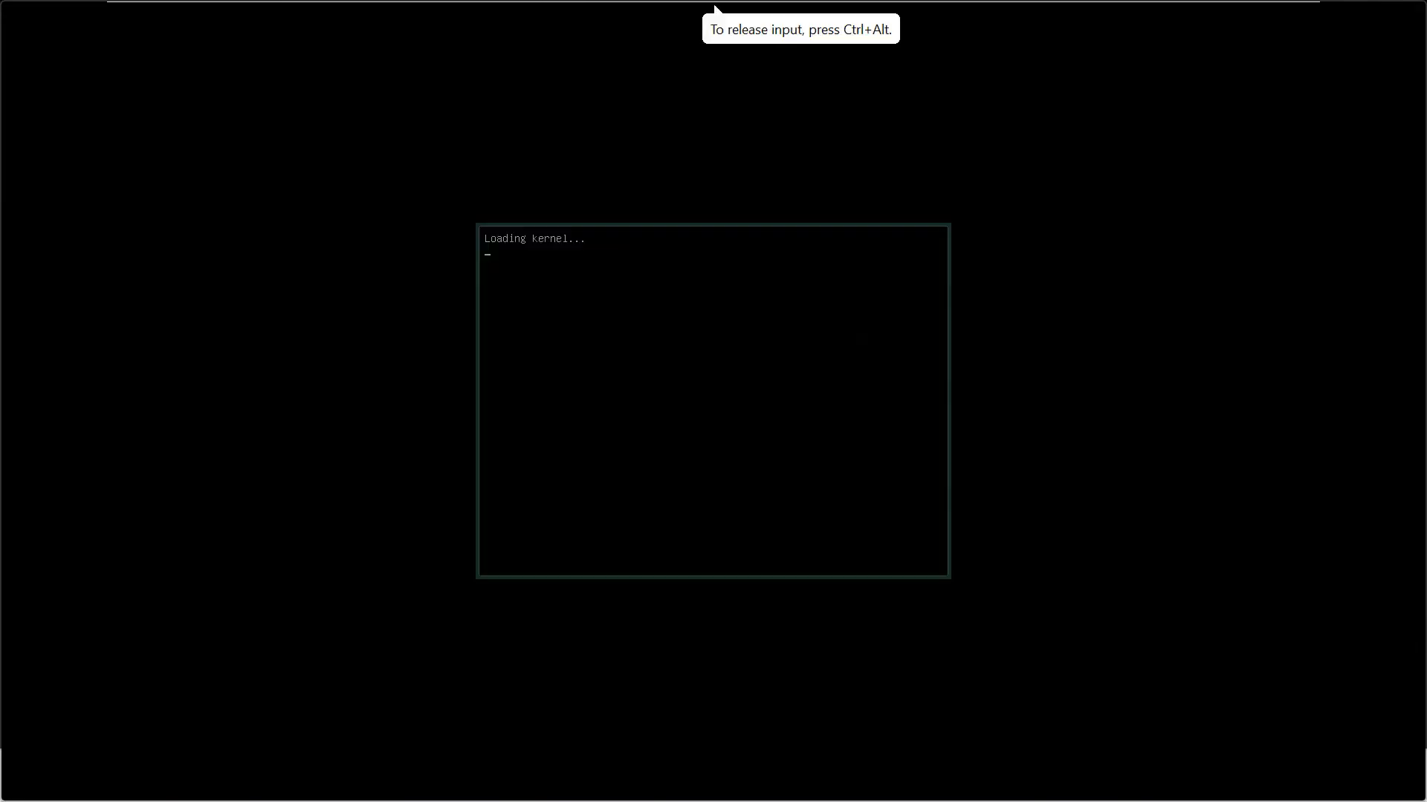